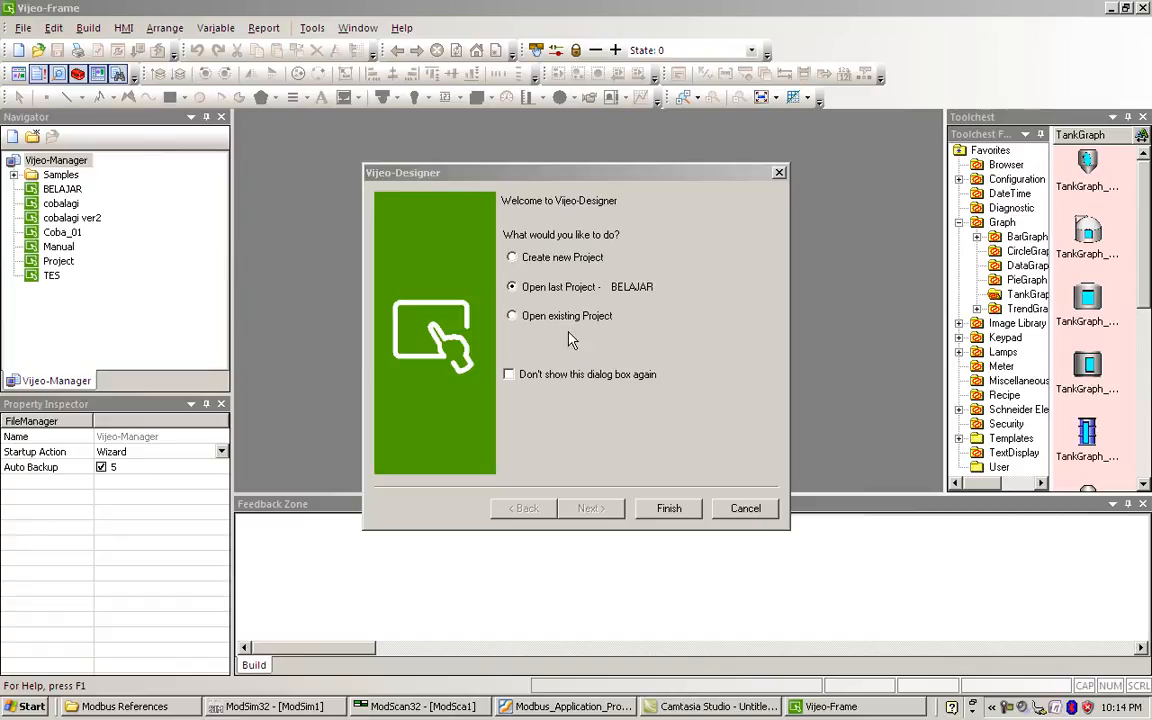
Open the last project, BELAJAR, and draw a numeric display about 120 by 40 pixels beside the yellow square on Panel3
{"action": "left_click", "coordinate": [665, 510]}
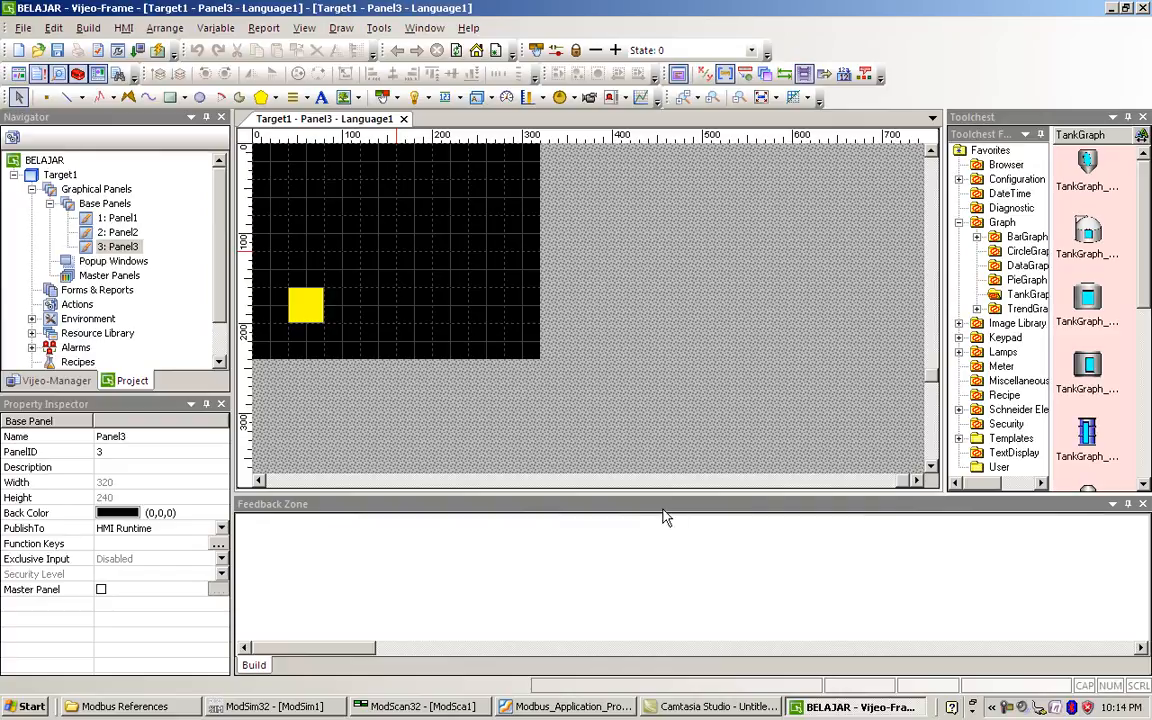
{"action": "left_click", "coordinate": [459, 97]}
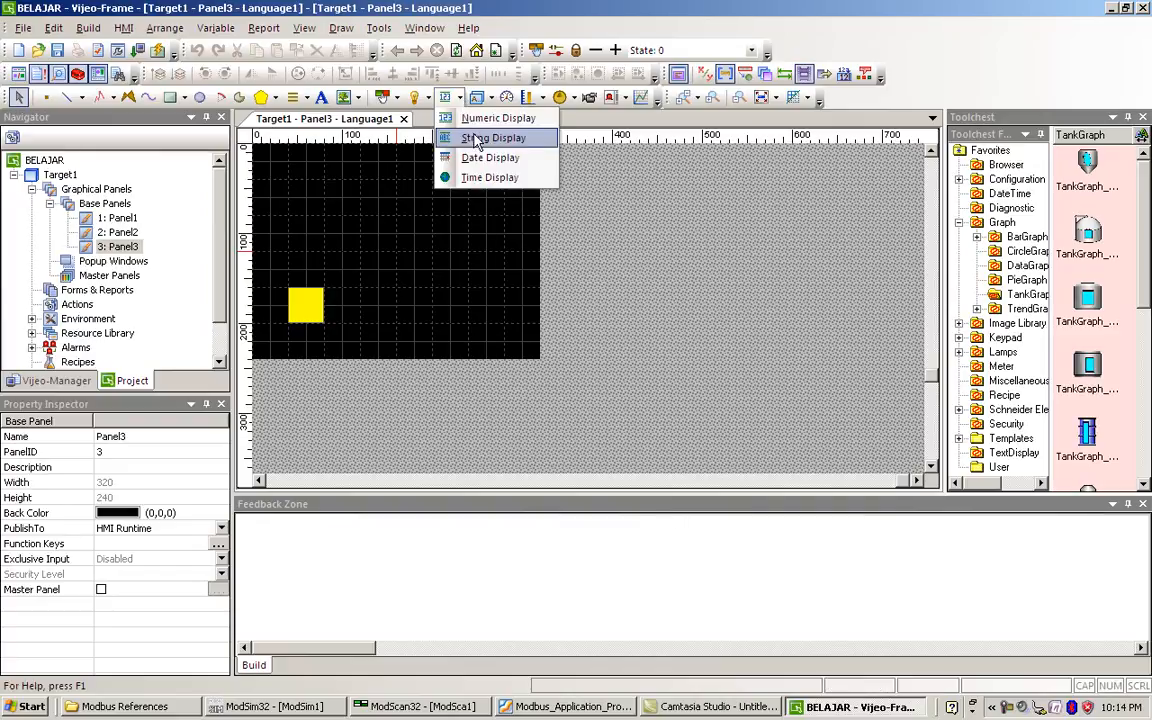
{"action": "left_click", "coordinate": [478, 121]}
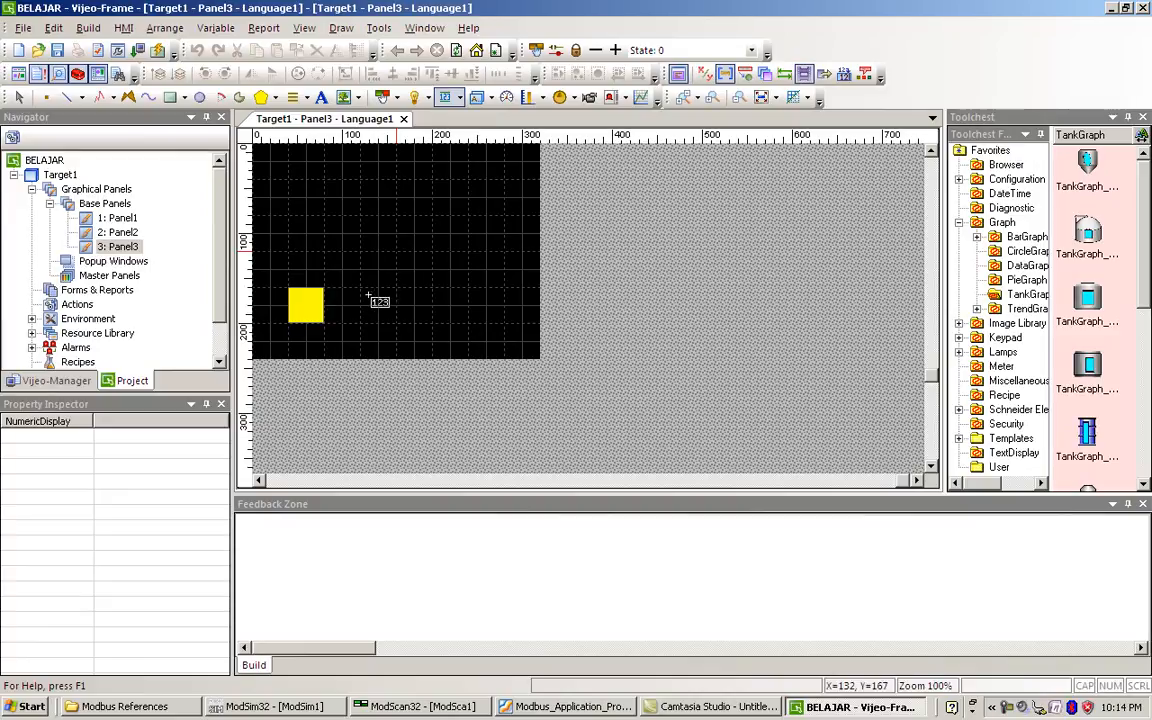
{"action": "left_click_drag", "start_coordinate": [346, 292], "coordinate": [456, 323]}
{"action": "left_click_drag", "start_coordinate": [437, 109], "coordinate": [475, 122]}
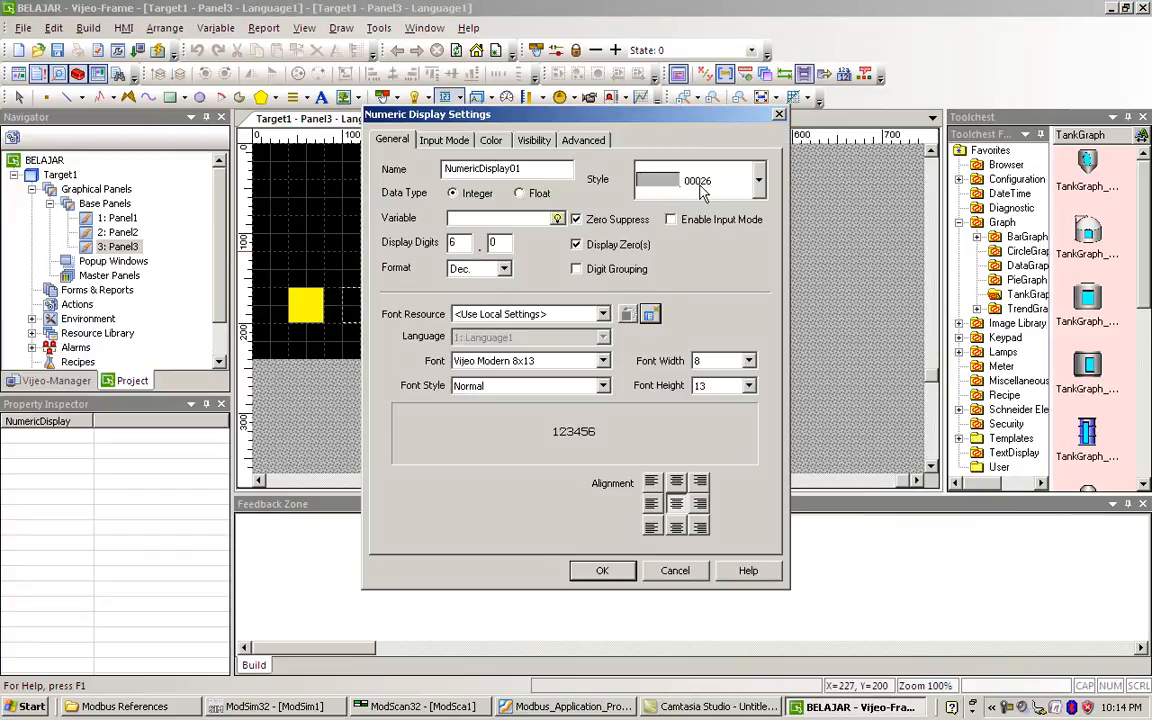
Give the numeric display style 00028 and enable its input mode with the popup keypad
{"action": "left_click", "coordinate": [758, 180]}
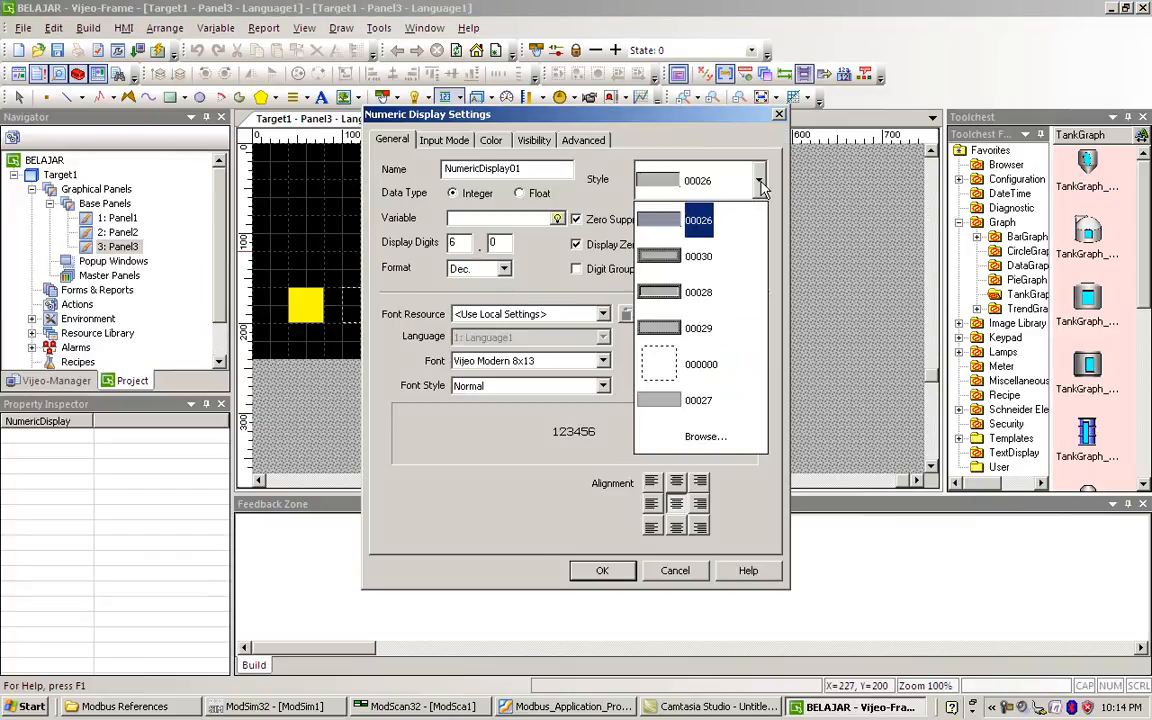
{"action": "left_click", "coordinate": [714, 293]}
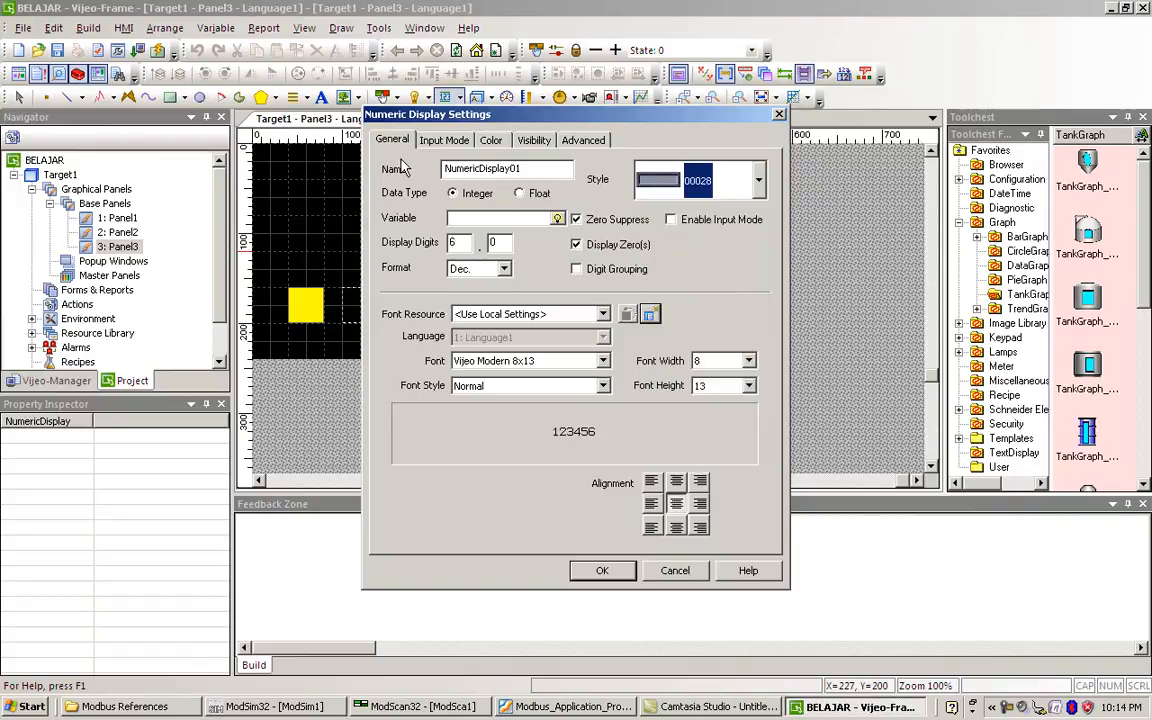
{"action": "left_click", "coordinate": [445, 143]}
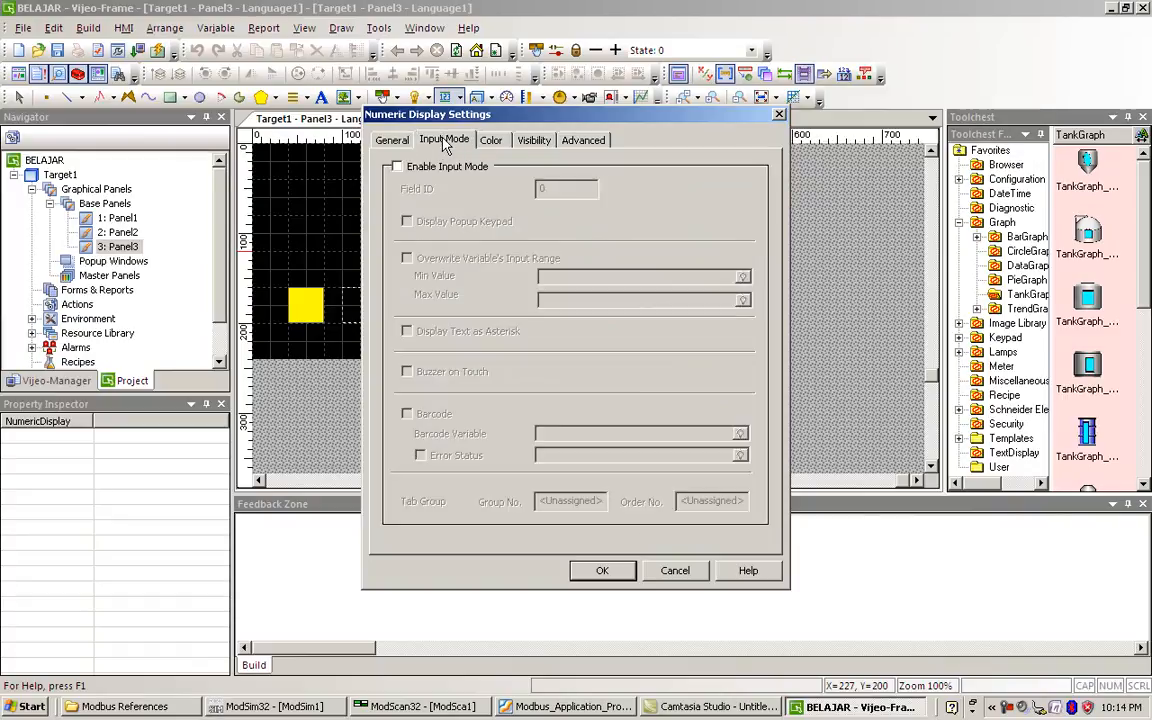
{"action": "left_click", "coordinate": [397, 166]}
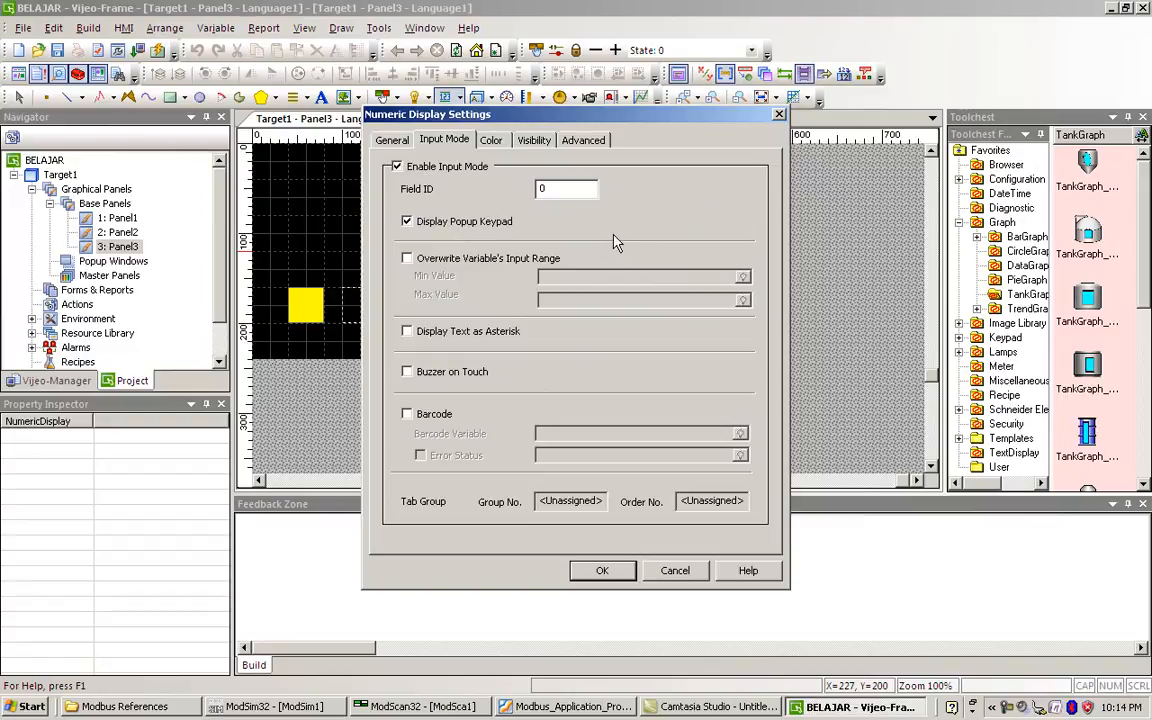
{"action": "left_click", "coordinate": [603, 571]}
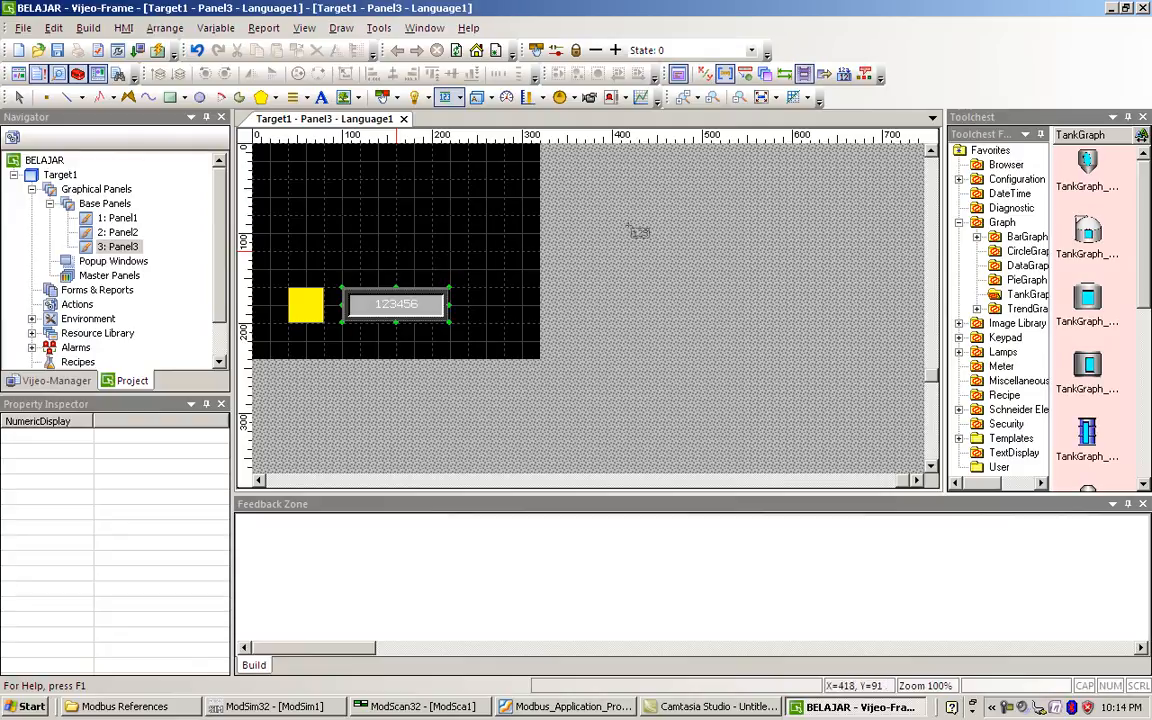
Place the TankGraph_0003_01 tank graph from the Toolchest above the numeric display on Panel3
{"action": "left_click", "coordinate": [1000, 222]}
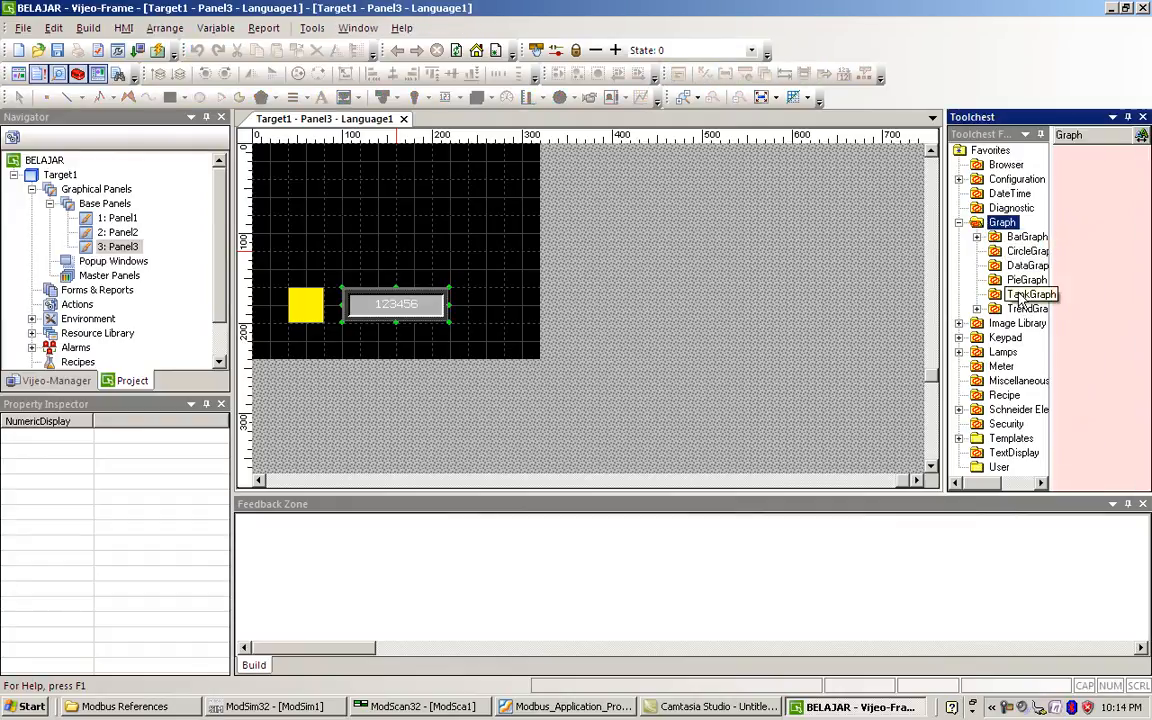
{"action": "left_click", "coordinate": [1024, 298]}
{"action": "left_click", "coordinate": [1087, 303]}
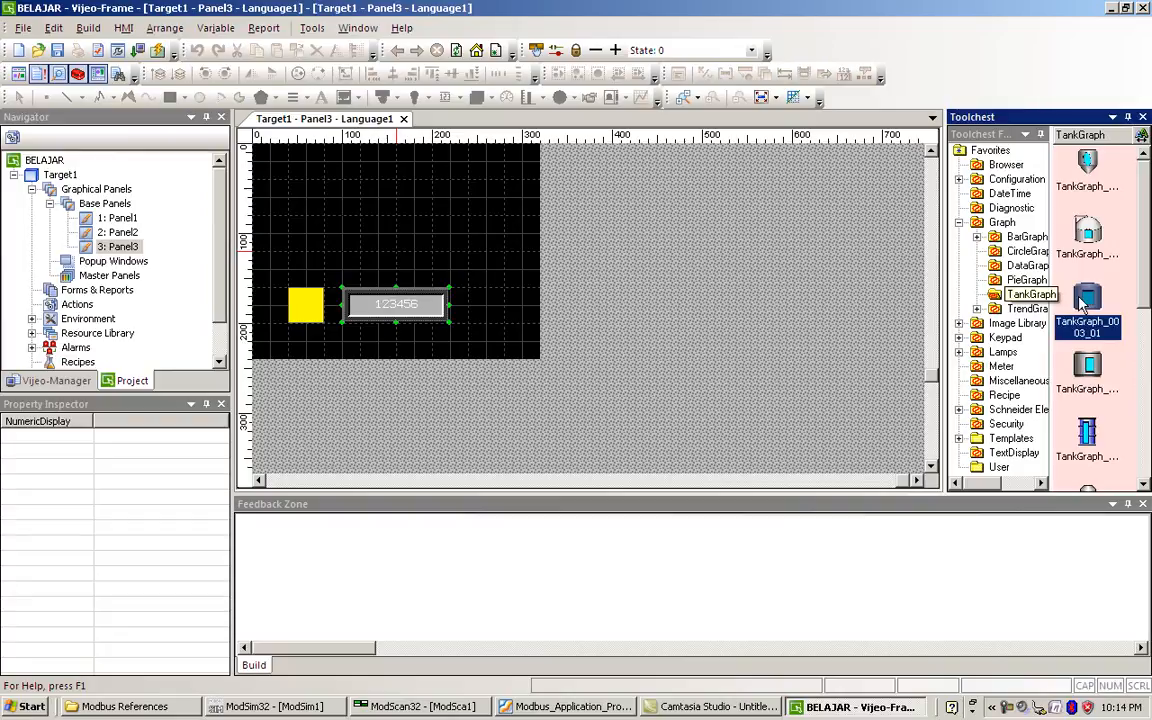
{"action": "left_click_drag", "start_coordinate": [1087, 303], "coordinate": [400, 222]}
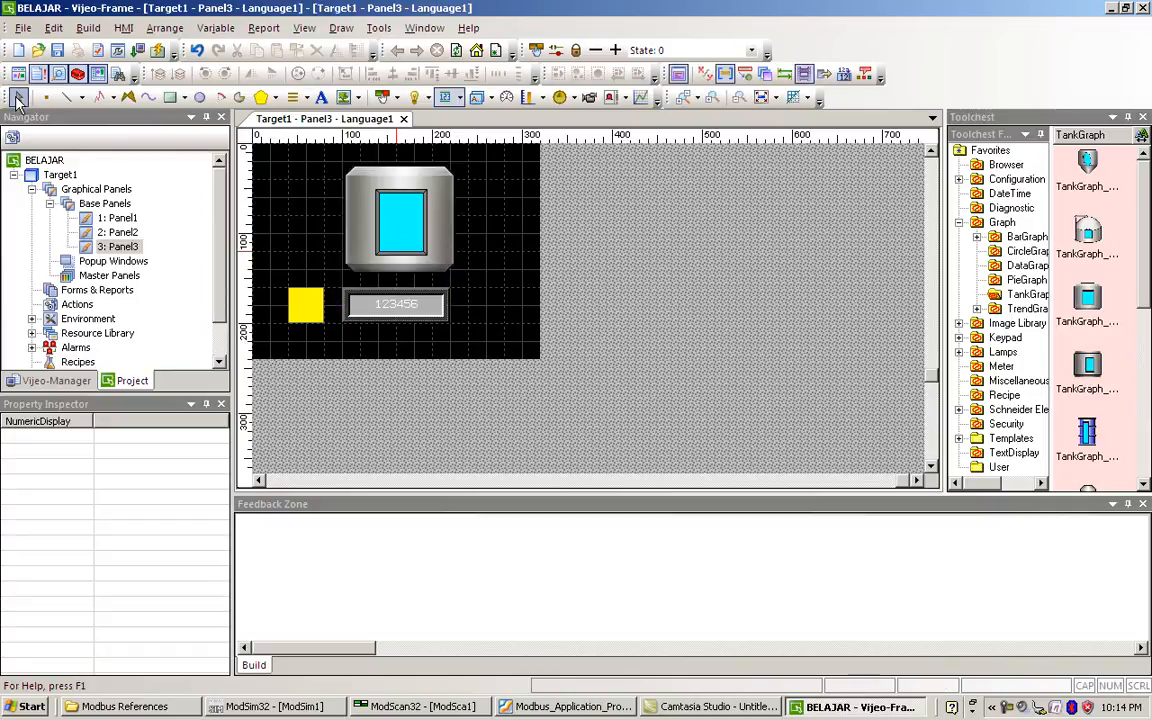
Nudge the tank graph left to a Left position of 97 so it lines up with the numeric display
{"action": "left_click", "coordinate": [17, 98]}
{"action": "left_click", "coordinate": [388, 205]}
{"action": "key", "text": "Left"}
{"action": "key", "text": "Left"}
{"action": "key", "text": "Left"}
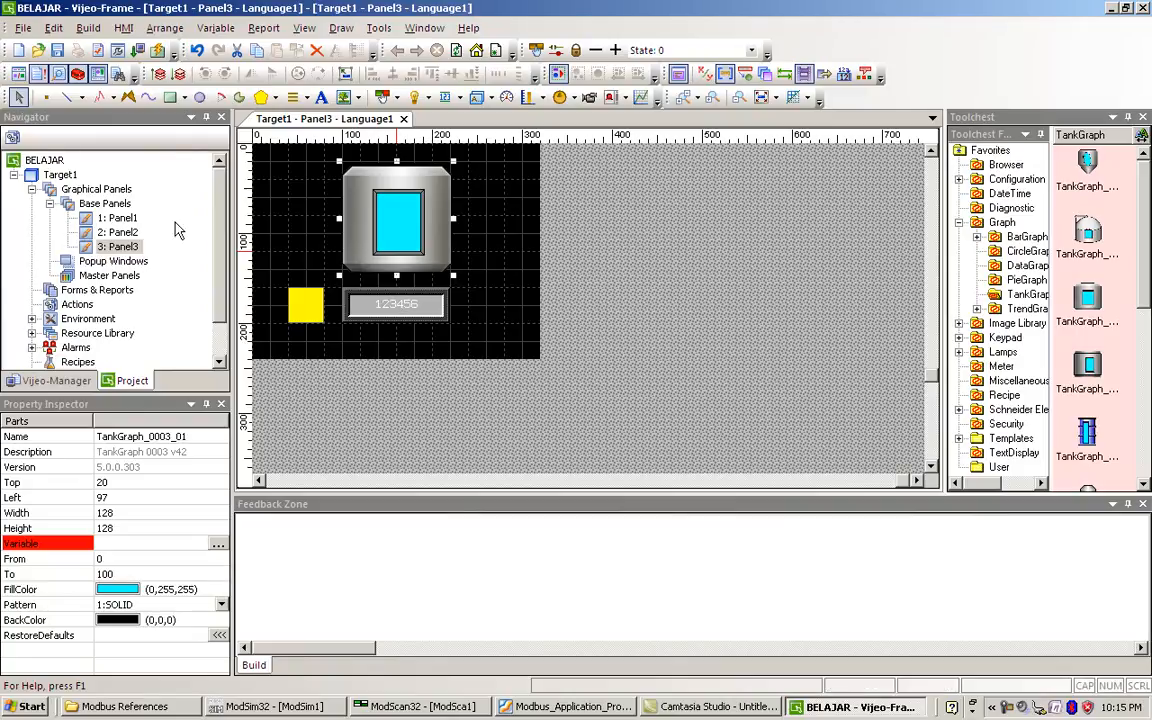
Create a new internal variable UINT01 with data type UINT in the Variable Editor
{"action": "scroll", "coordinate": [220, 213], "scroll_direction": "down", "scroll_amount": 2}
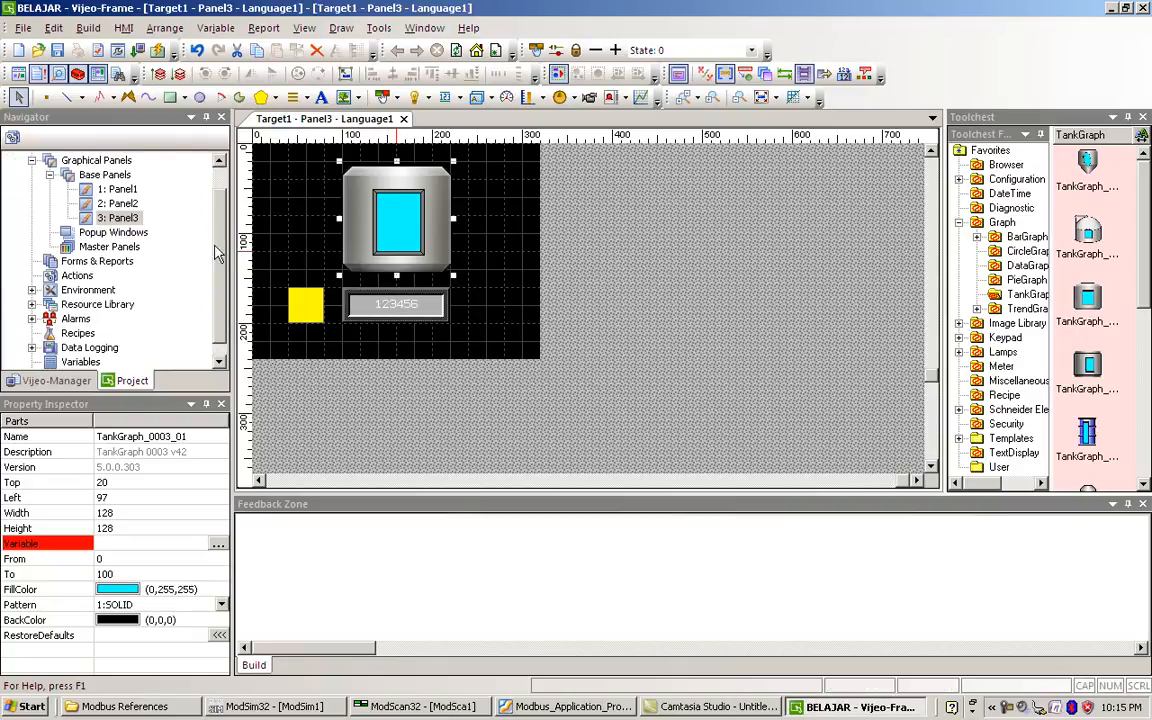
{"action": "left_click", "coordinate": [75, 363]}
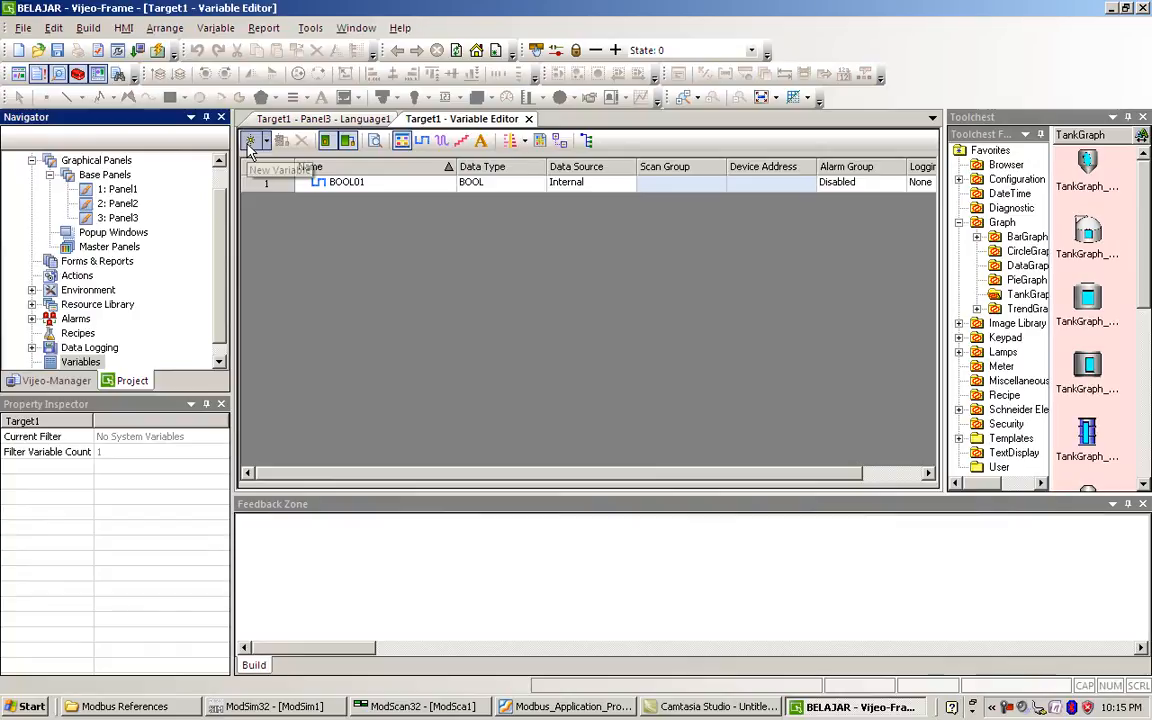
{"action": "left_click", "coordinate": [251, 141]}
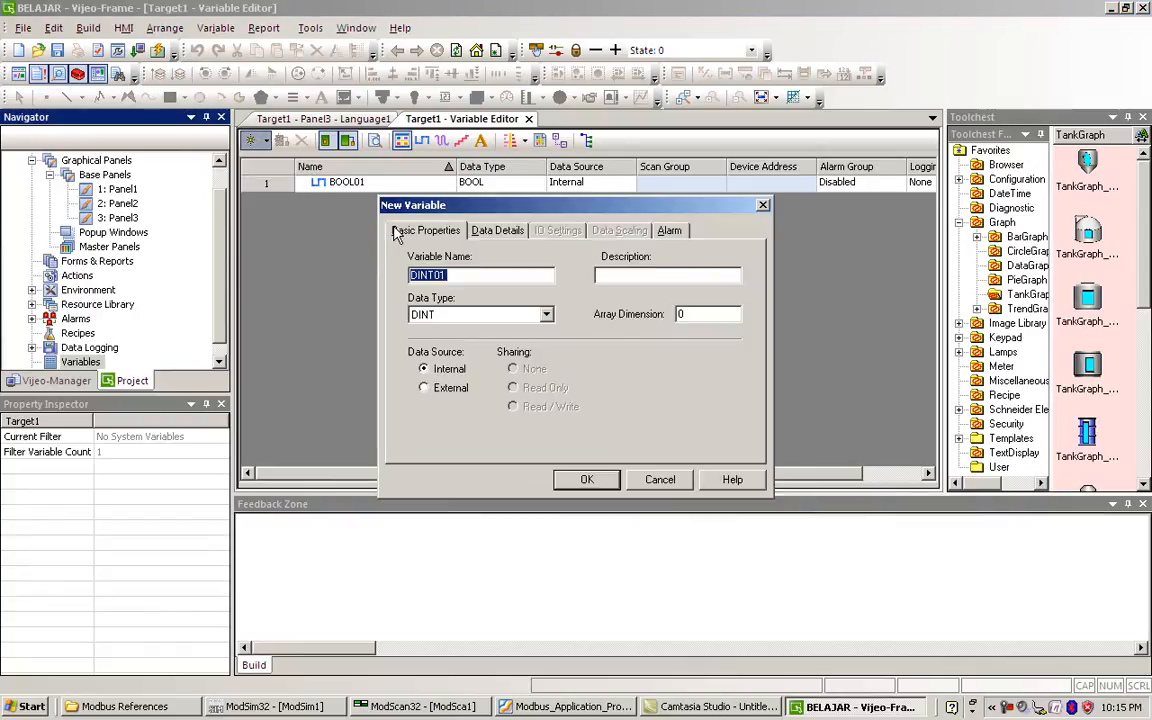
{"action": "left_click", "coordinate": [546, 314]}
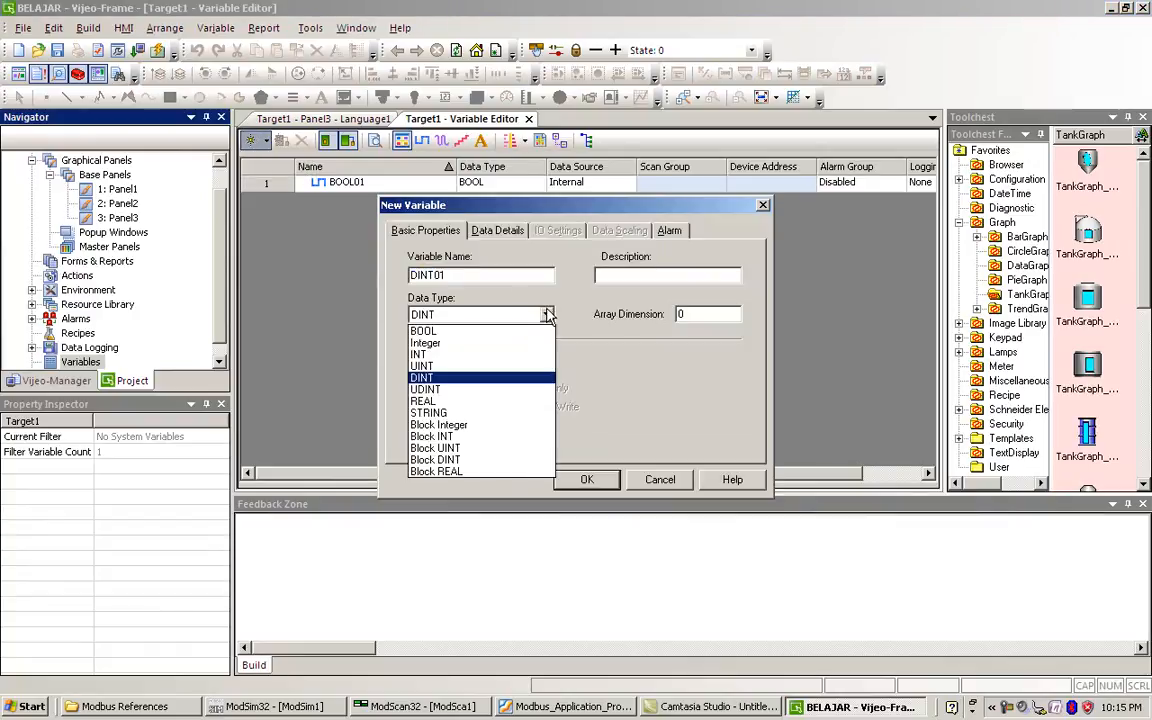
{"action": "left_click", "coordinate": [463, 368]}
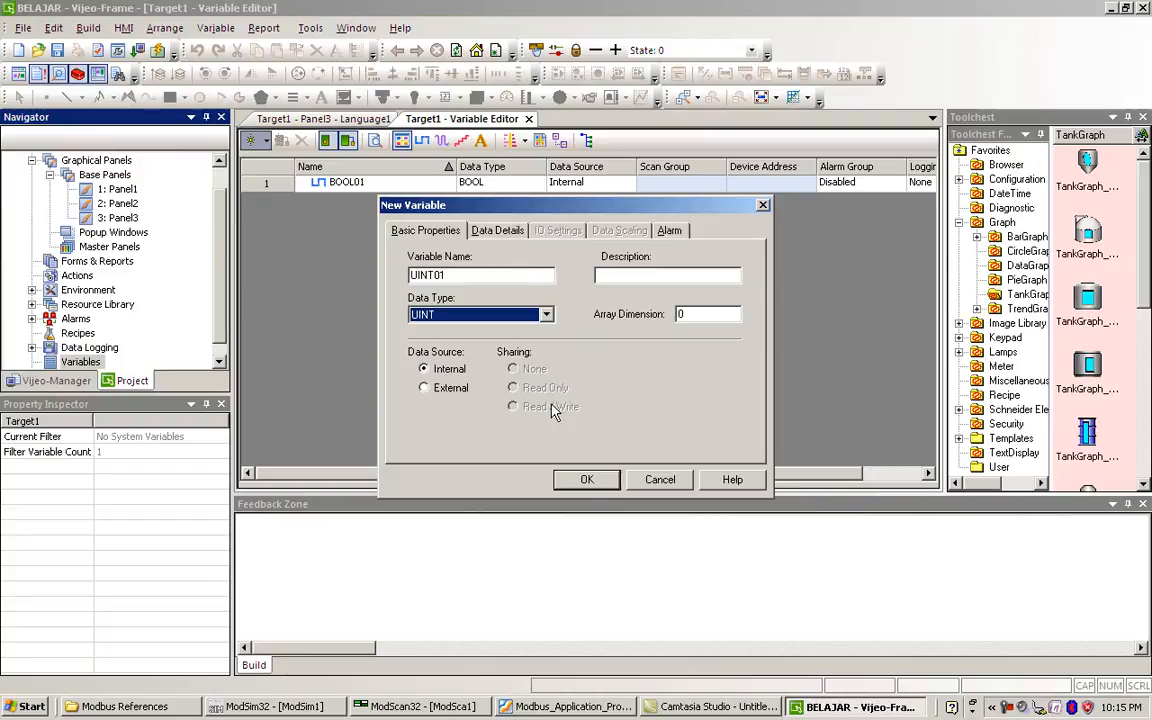
{"action": "left_click", "coordinate": [587, 482]}
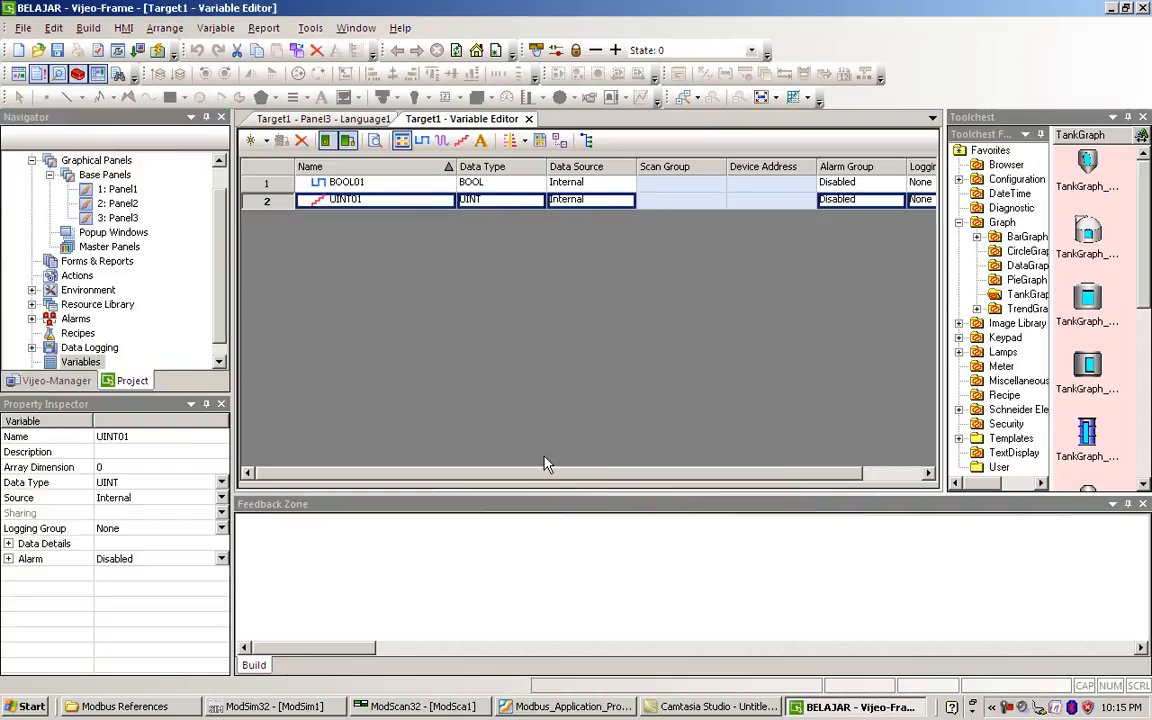
On Panel3, set the tank graph's upper range limit to 250 and link the graph to variable UINT01
{"action": "double_click", "coordinate": [113, 219]}
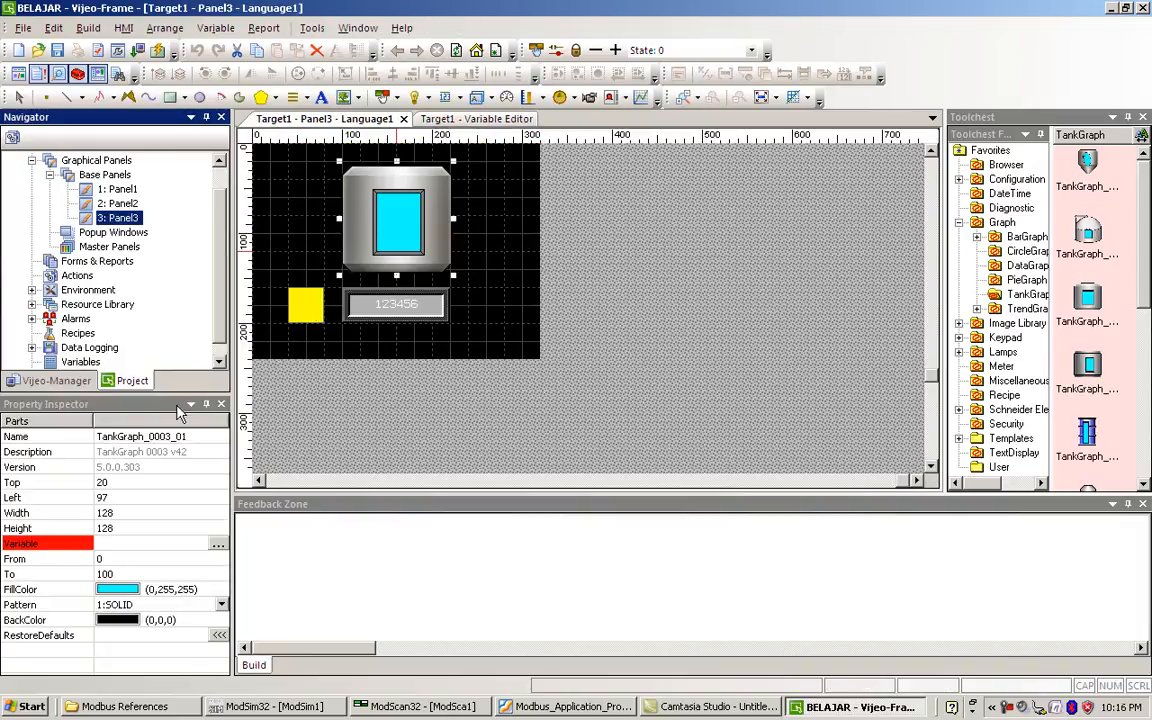
{"action": "left_click", "coordinate": [103, 573]}
{"action": "type", "text": "250"}
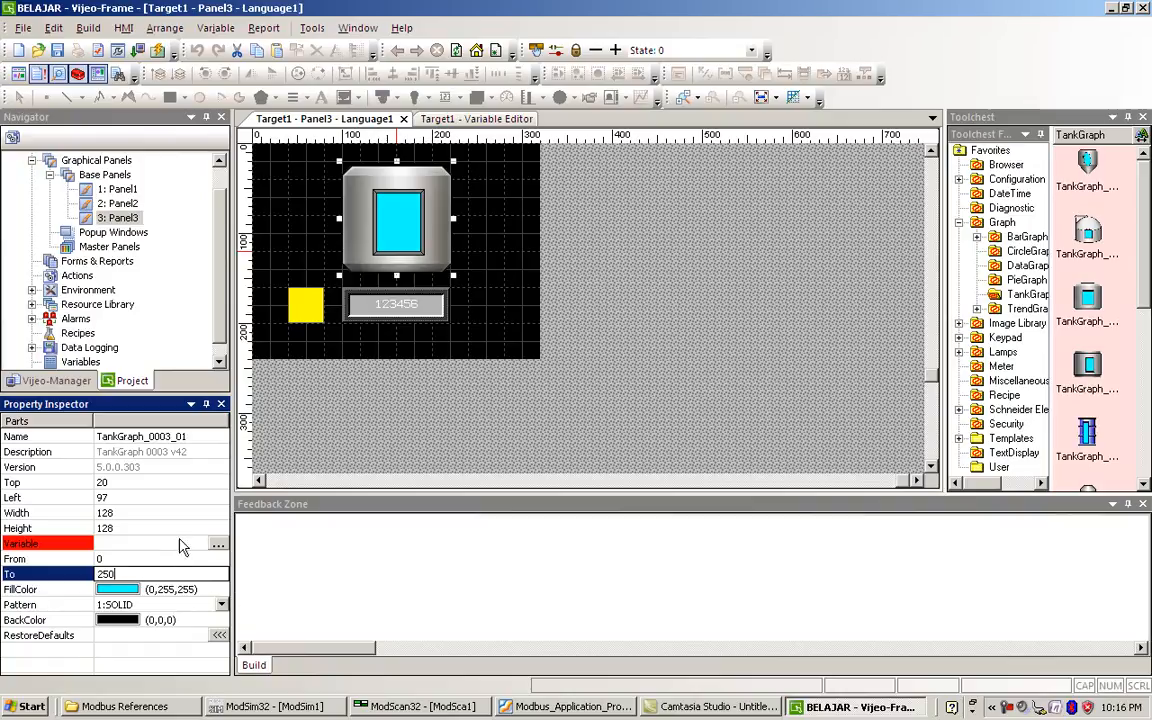
{"action": "left_click", "coordinate": [217, 543]}
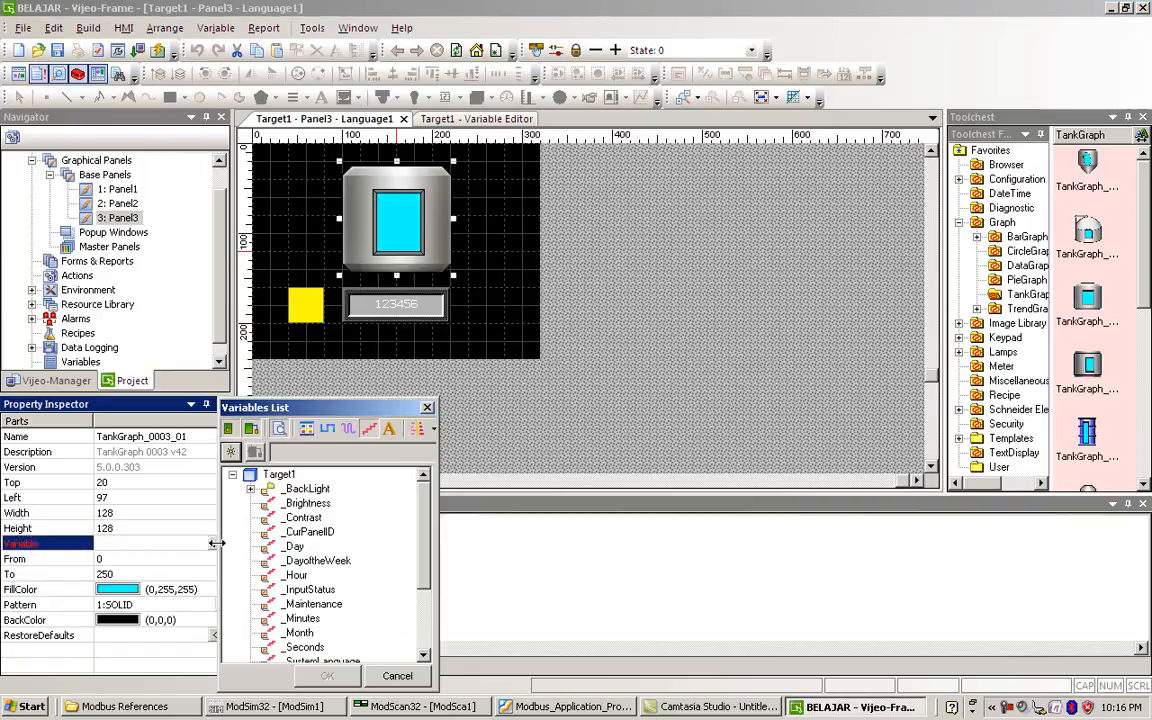
{"action": "left_click_drag", "start_coordinate": [427, 525], "coordinate": [427, 582]}
{"action": "left_click", "coordinate": [297, 648]}
{"action": "left_click", "coordinate": [327, 675]}
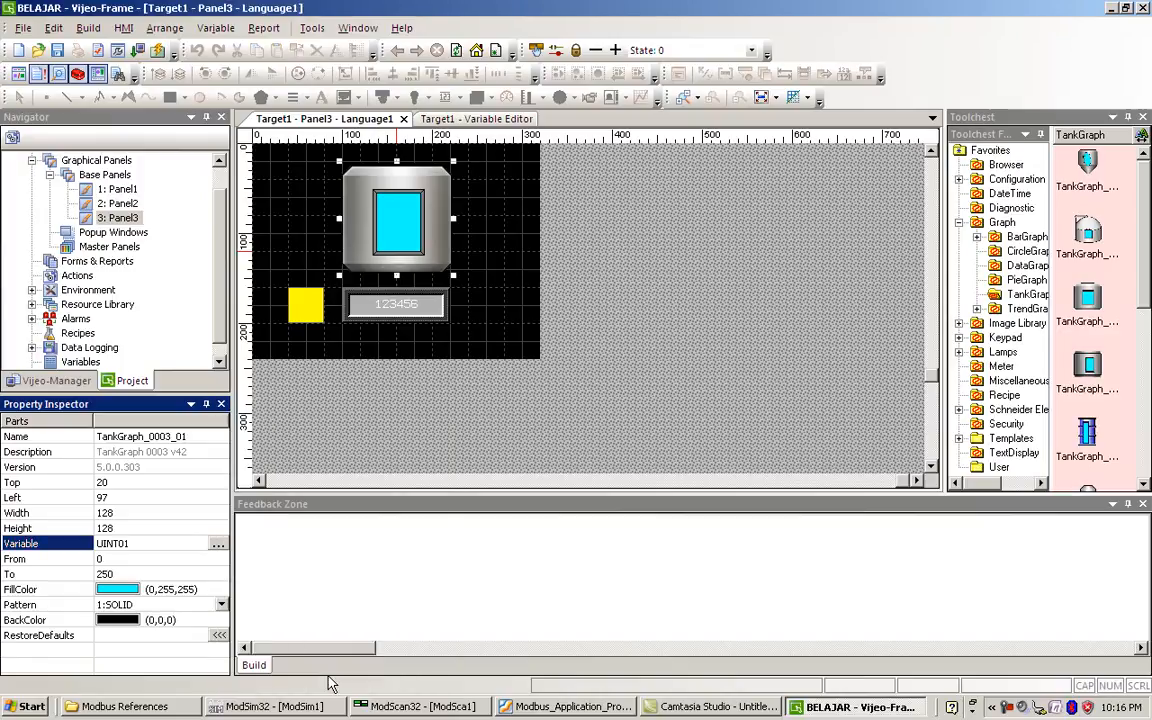
Link the numeric display on Panel3 to variable UINT01, keeping its input mode enabled
{"action": "left_click", "coordinate": [408, 308]}
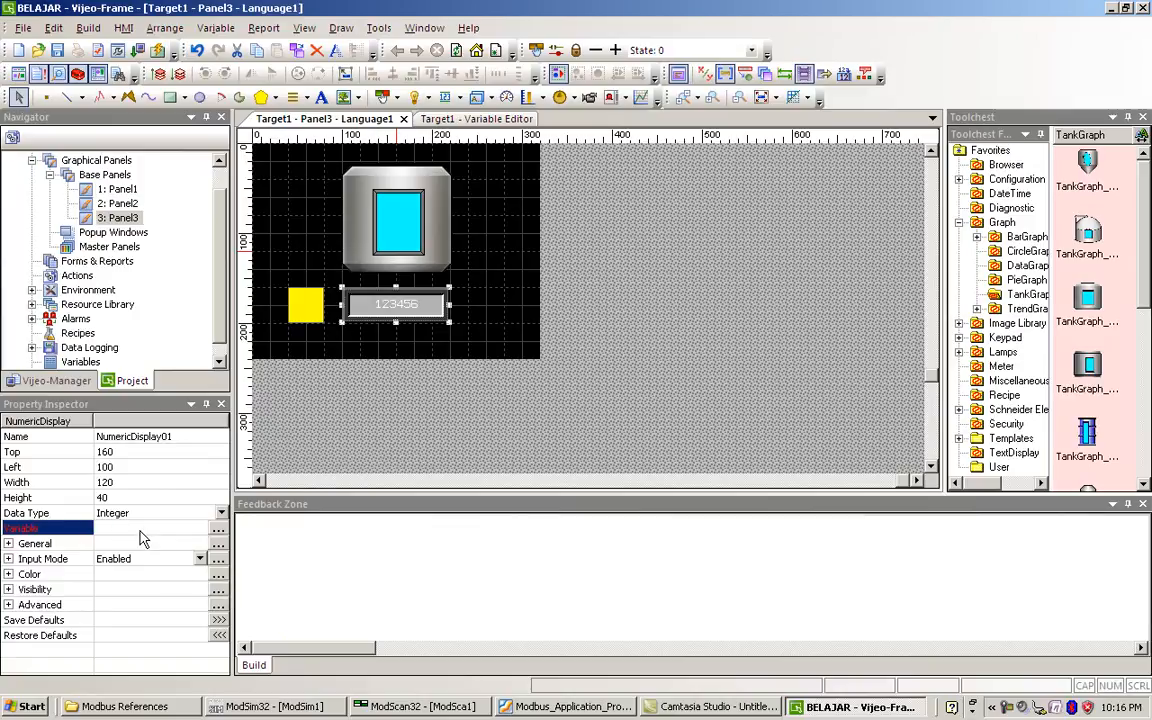
{"action": "left_click", "coordinate": [200, 559]}
{"action": "left_click", "coordinate": [200, 587]}
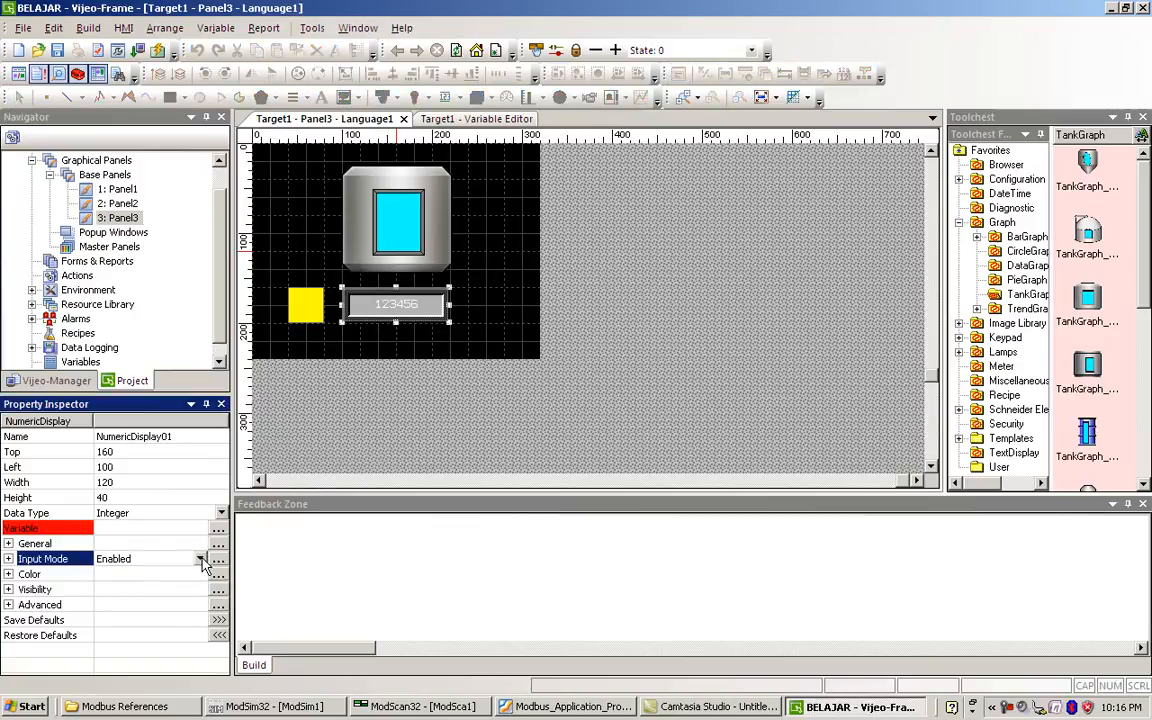
{"action": "left_click", "coordinate": [217, 528]}
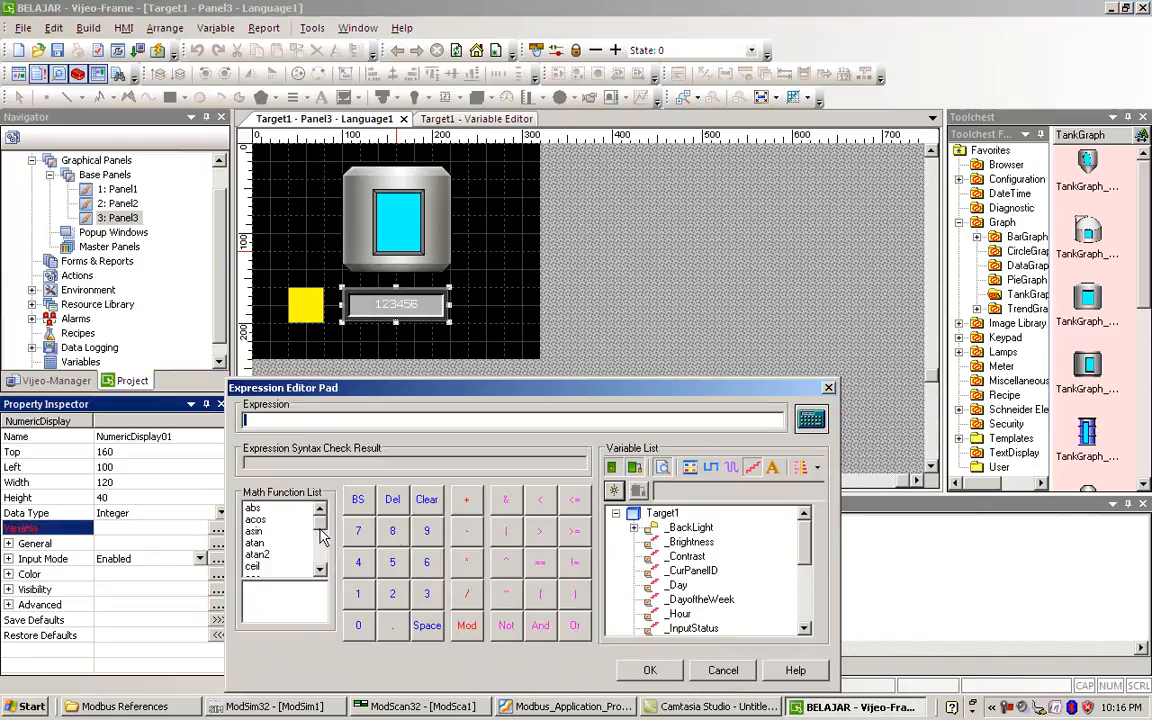
{"action": "scroll", "coordinate": [810, 543], "scroll_direction": "down", "scroll_amount": 7}
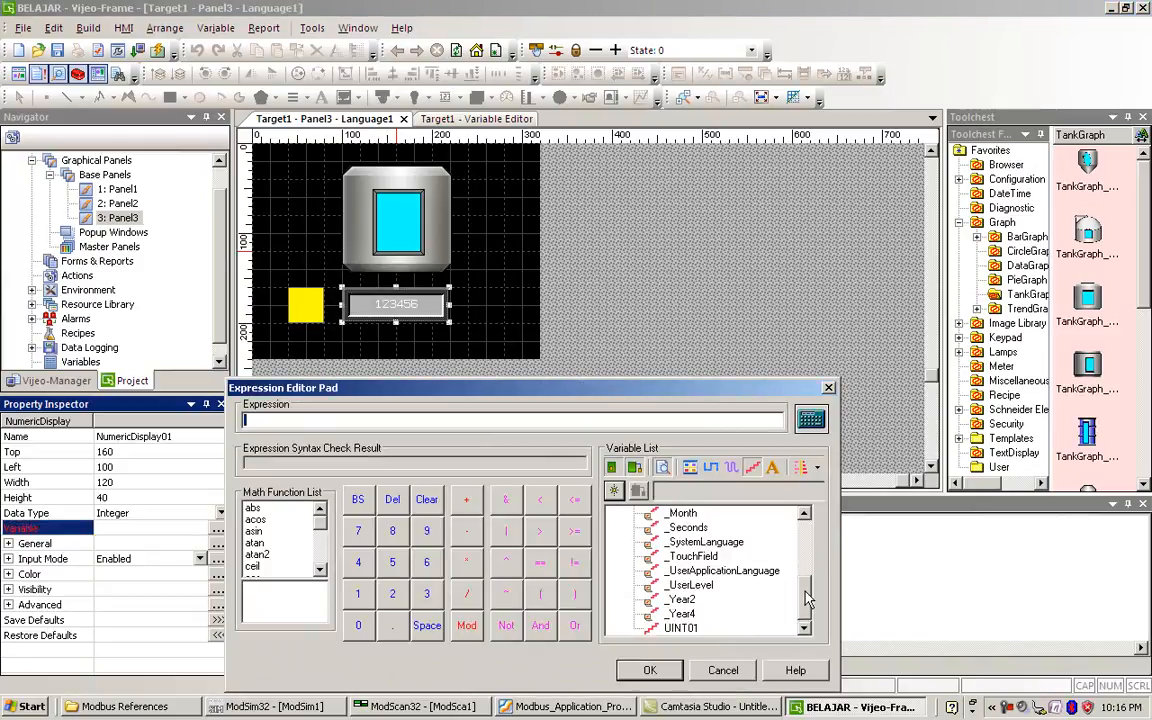
{"action": "left_click", "coordinate": [685, 627]}
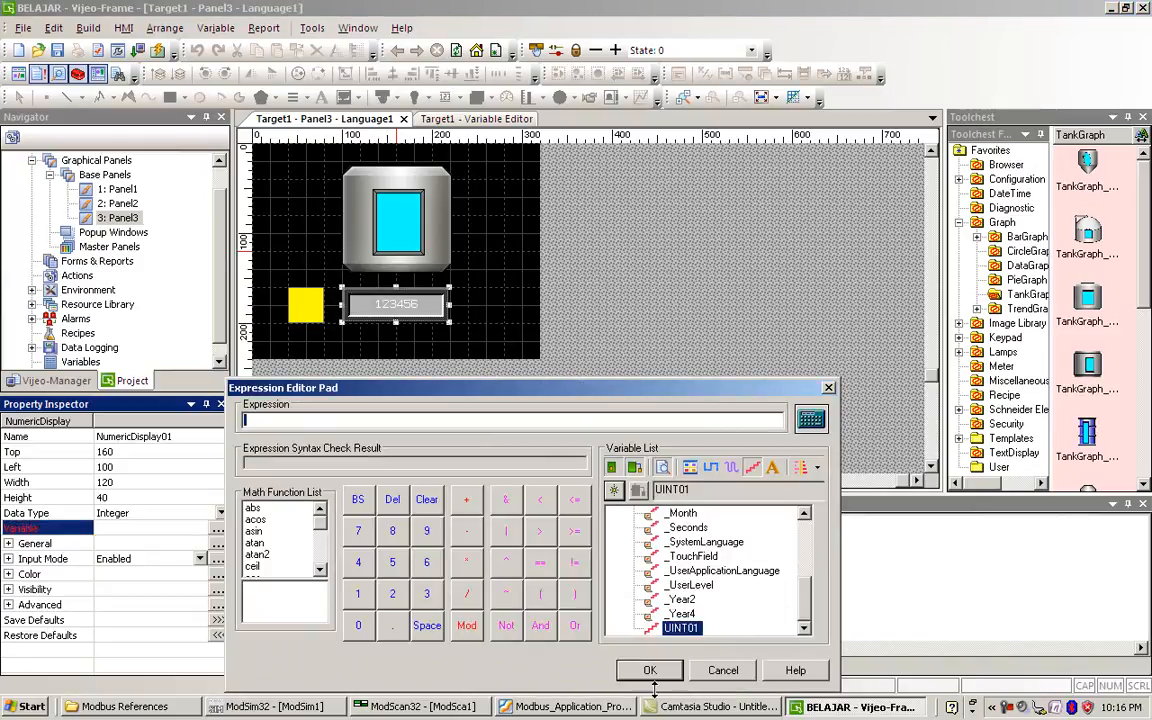
{"action": "key", "text": "Return"}
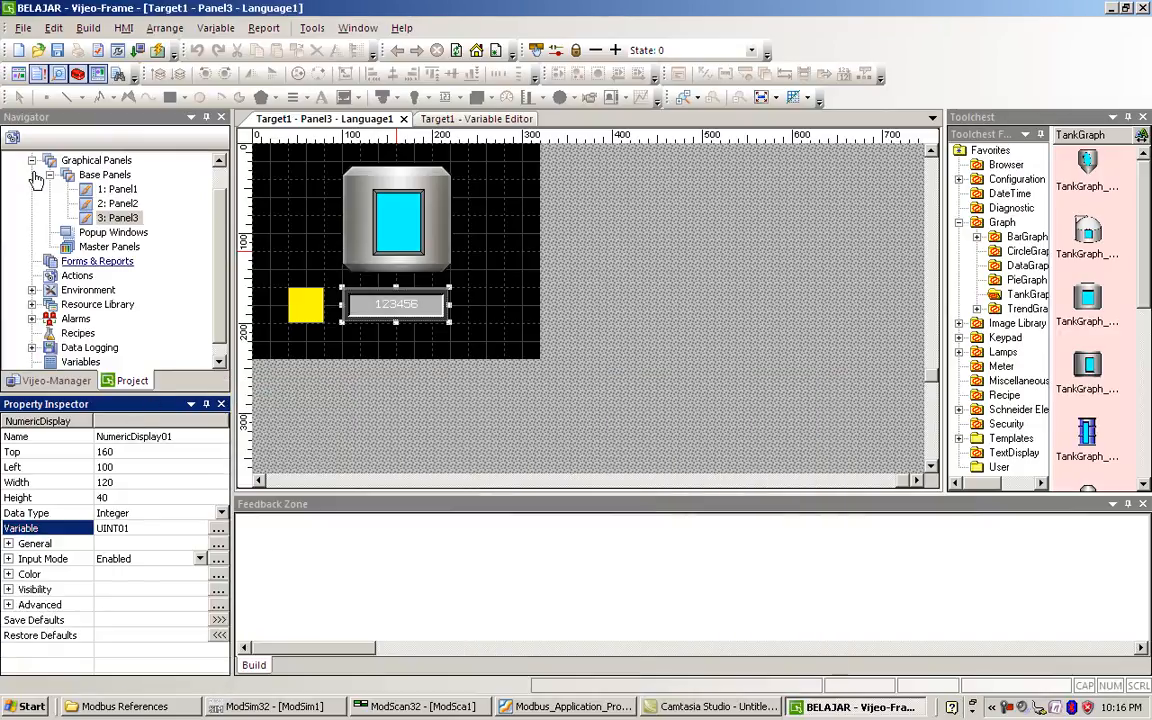
Start the simulation of the project and switch through its panels to the one with the tank graph
{"action": "left_click", "coordinate": [158, 52]}
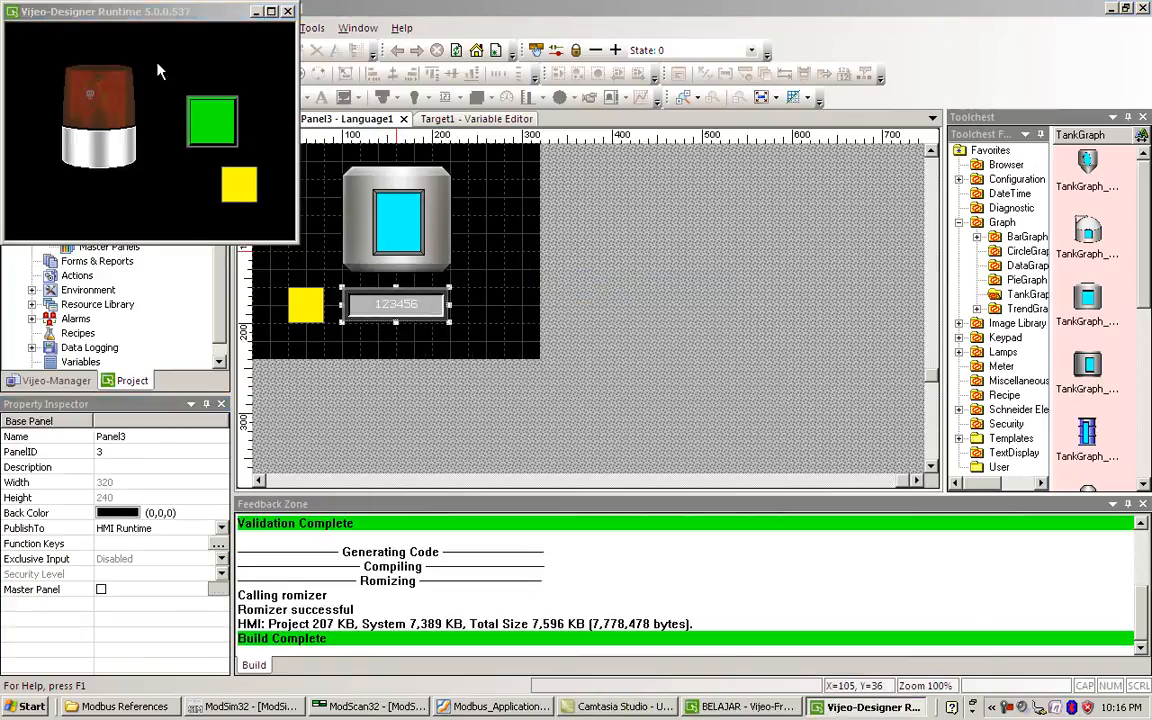
{"action": "left_click", "coordinate": [240, 188]}
{"action": "left_click", "coordinate": [240, 190]}
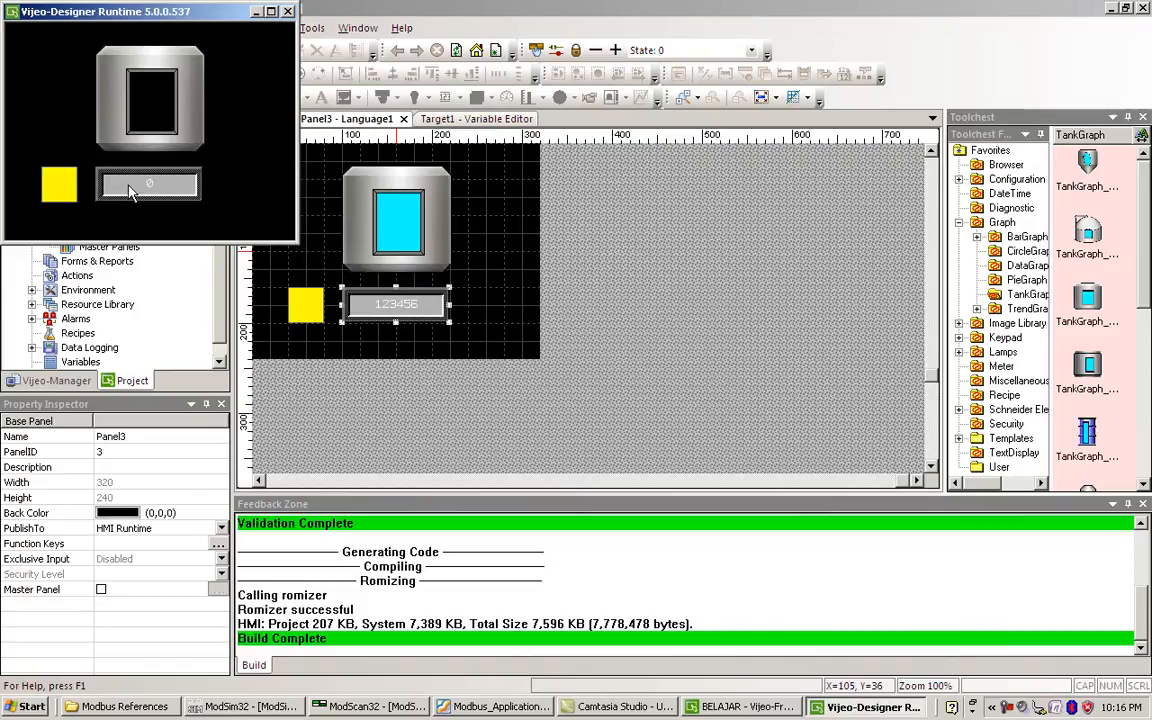
Test the tank graph in the simulation by entering 145 in the numeric display
{"action": "left_click", "coordinate": [130, 192]}
{"action": "left_click", "coordinate": [82, 184]}
{"action": "left_click", "coordinate": [78, 148]}
{"action": "left_click", "coordinate": [150, 150]}
{"action": "left_click", "coordinate": [224, 219]}
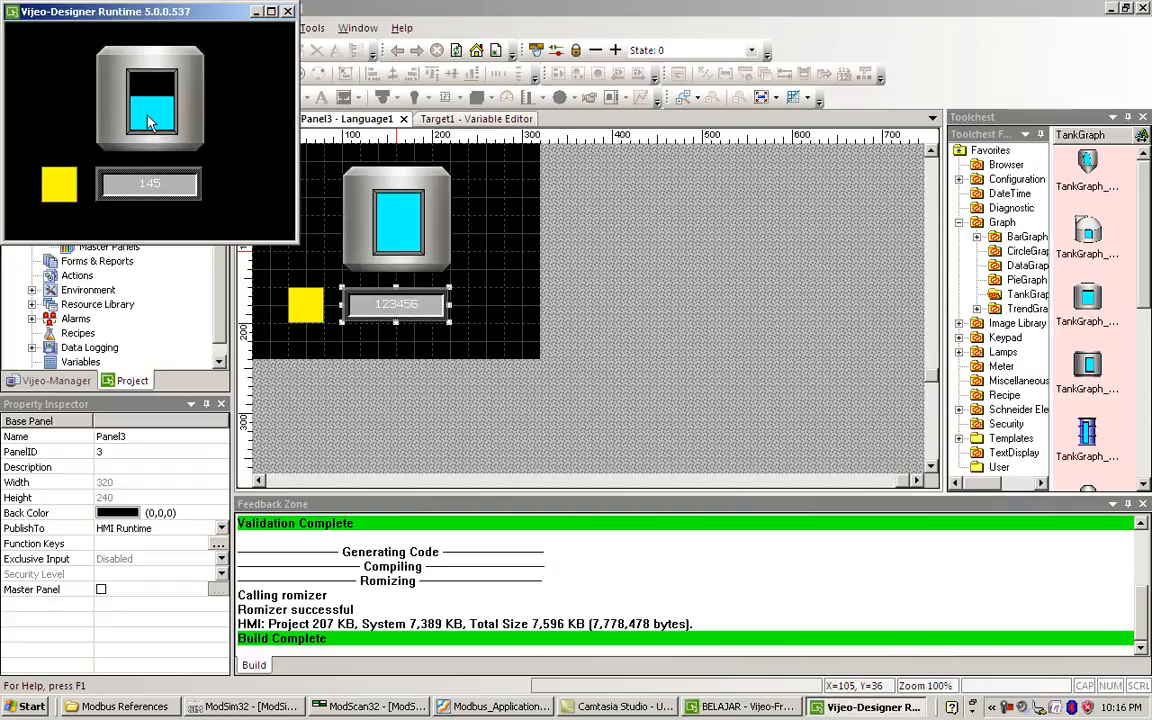
Change the numeric display's value to 12 in the running simulation
{"action": "left_click", "coordinate": [146, 172]}
{"action": "left_click", "coordinate": [85, 178]}
{"action": "left_click", "coordinate": [150, 184]}
{"action": "left_click", "coordinate": [215, 219]}
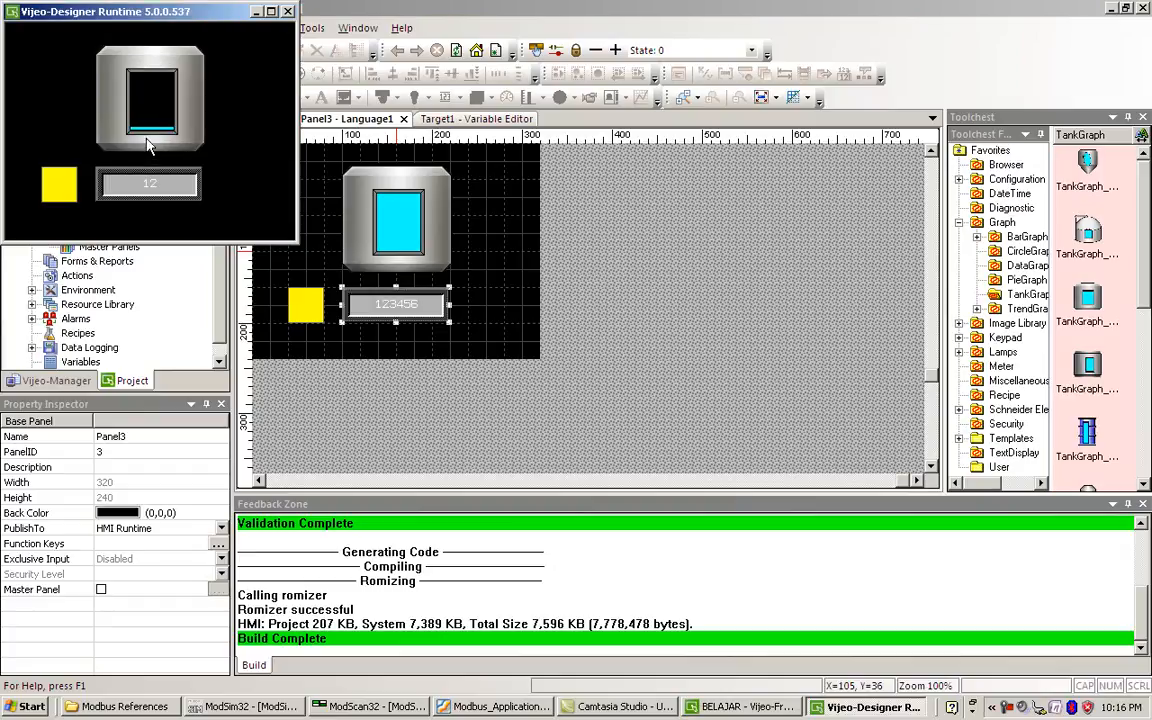
Test the tank graph in the running simulation by entering 260 in the numeric display
{"action": "left_click", "coordinate": [152, 184]}
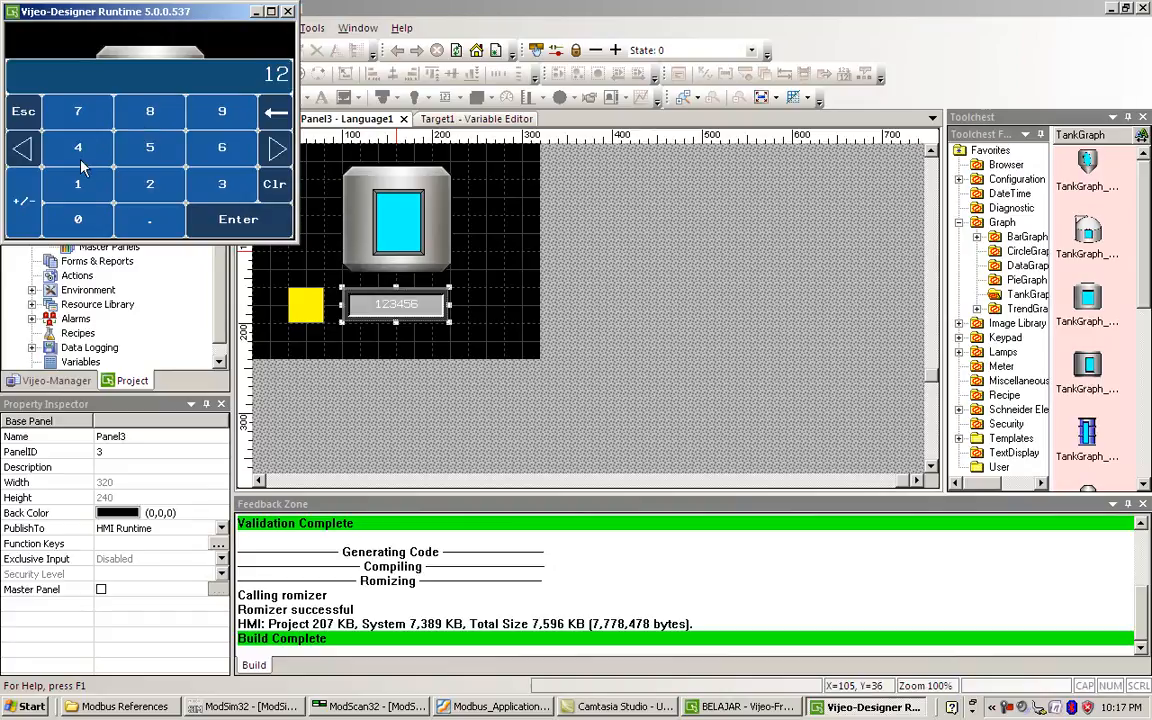
{"action": "left_click", "coordinate": [155, 185]}
{"action": "left_click", "coordinate": [216, 150]}
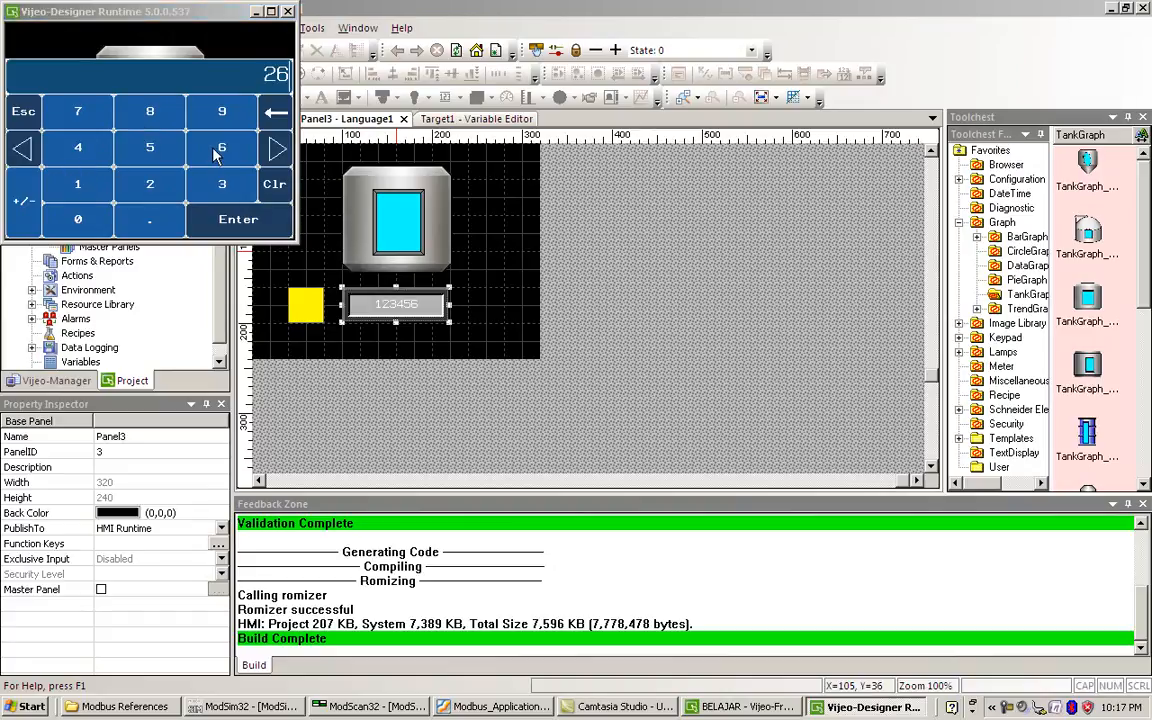
{"action": "left_click", "coordinate": [80, 222]}
{"action": "left_click", "coordinate": [205, 216]}
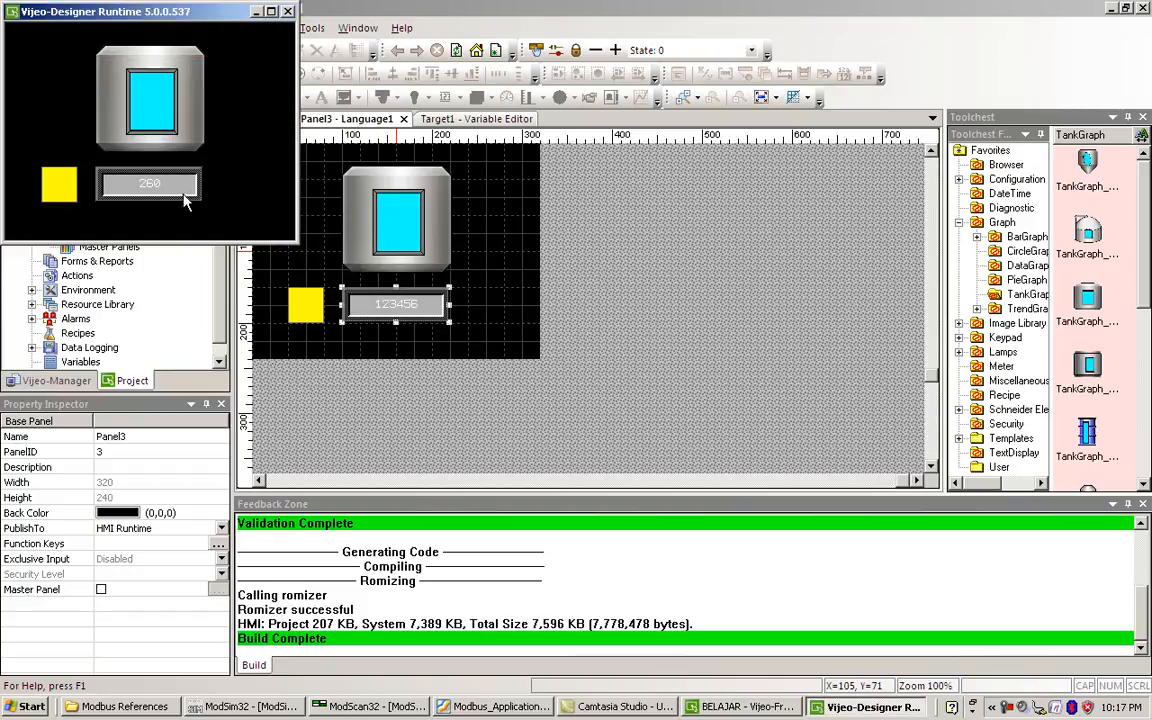
Change the numeric display's value to 240 in the running simulation
{"action": "left_click", "coordinate": [180, 185]}
{"action": "left_click", "coordinate": [149, 188]}
{"action": "left_click", "coordinate": [85, 148]}
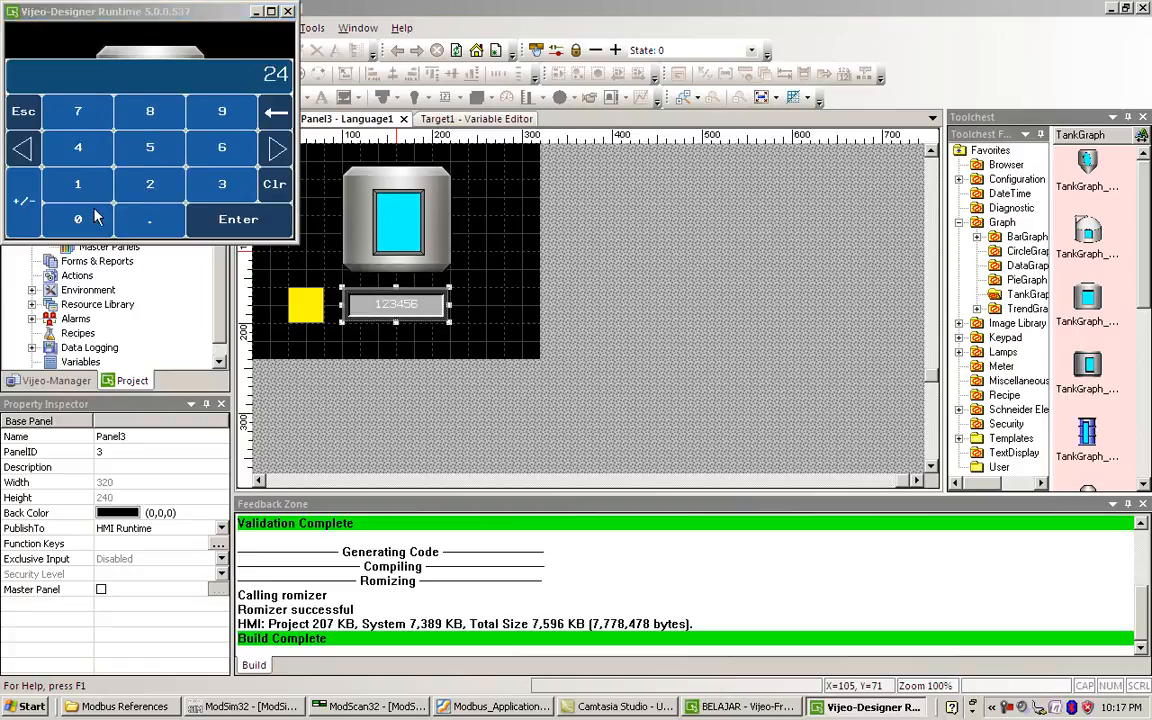
{"action": "left_click", "coordinate": [86, 216]}
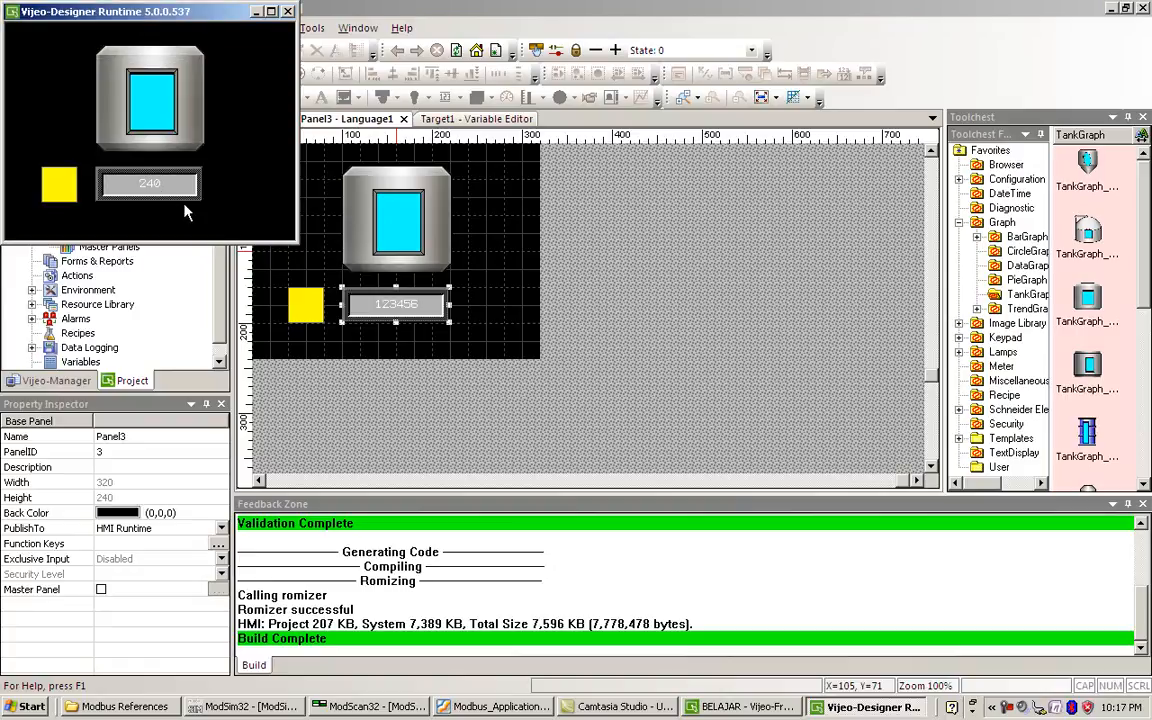
Enter 223 in the numeric display to test the tank graph once more, and close the simulation
{"action": "left_click", "coordinate": [146, 180]}
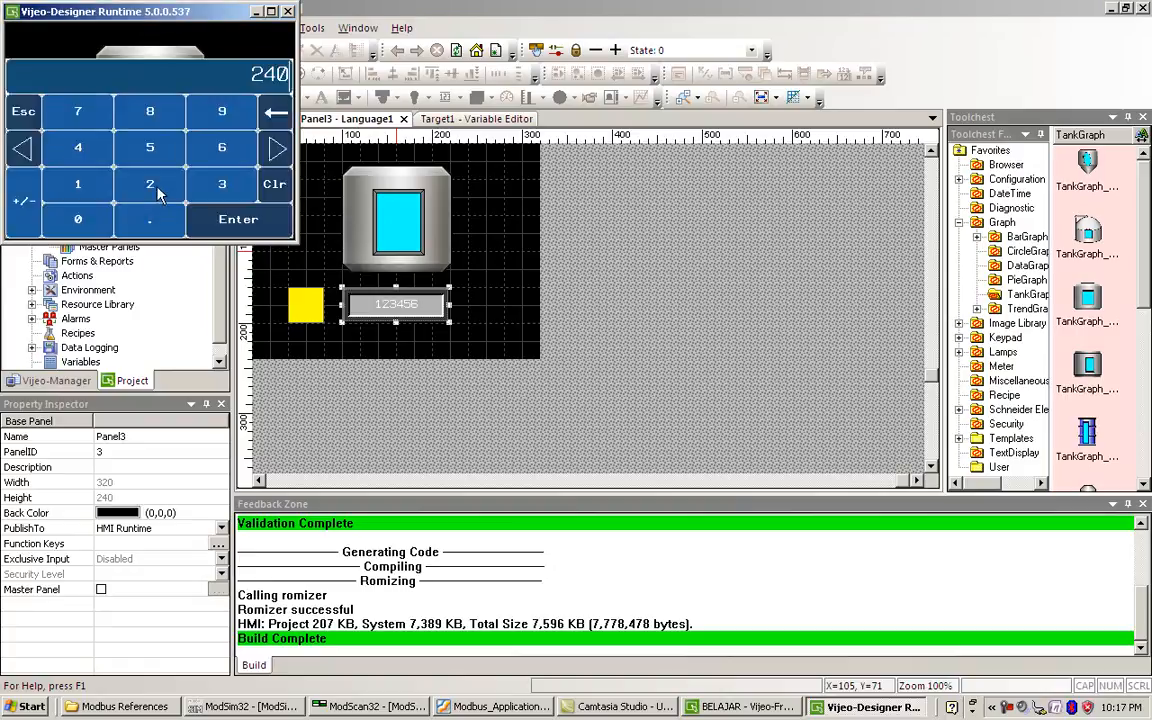
{"action": "left_click", "coordinate": [150, 187]}
{"action": "left_click", "coordinate": [150, 188]}
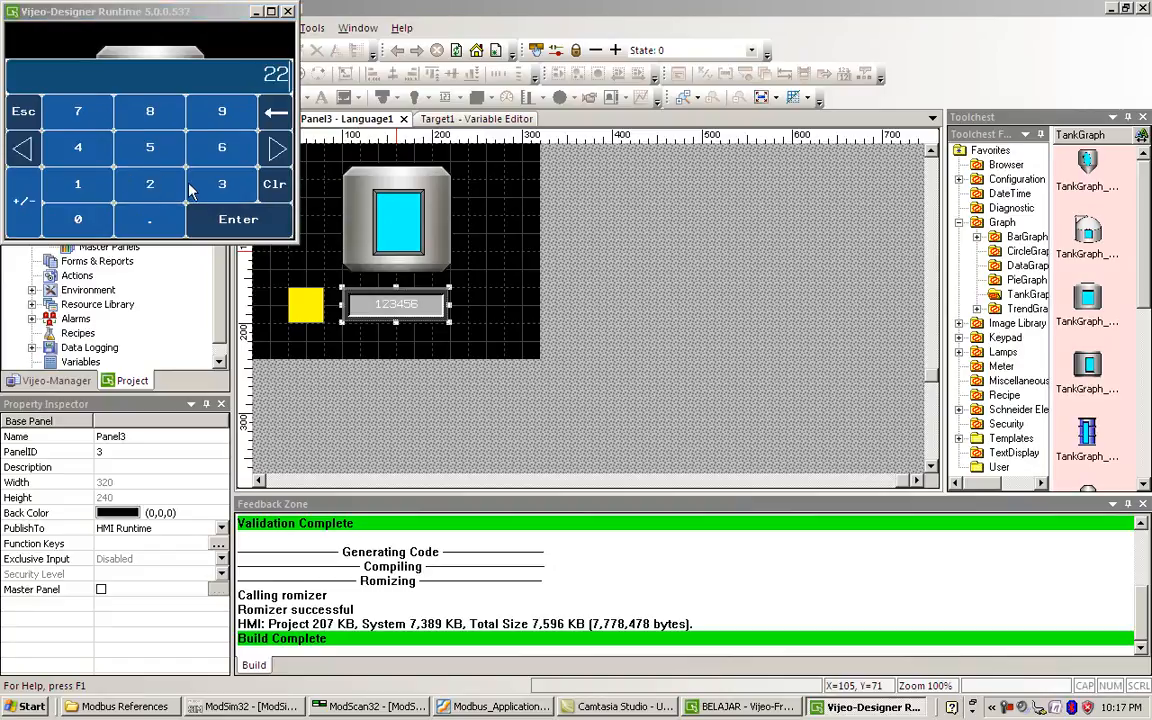
{"action": "left_click", "coordinate": [218, 188]}
{"action": "left_click", "coordinate": [228, 212]}
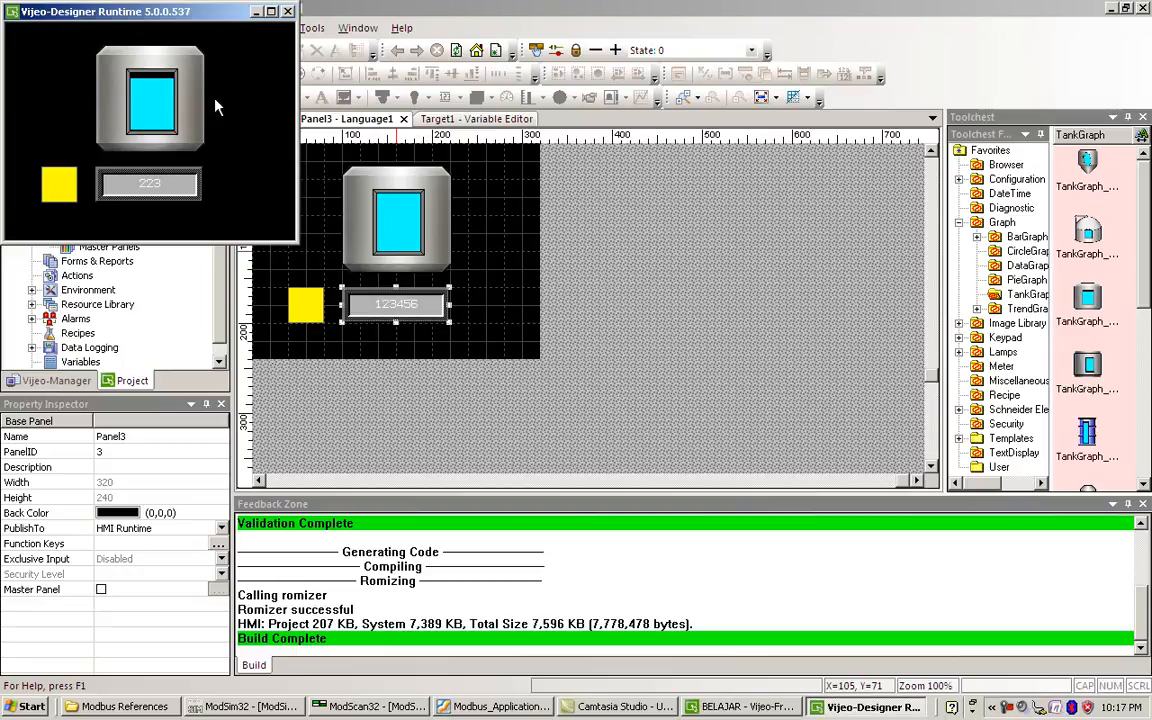
{"action": "left_click", "coordinate": [288, 11]}
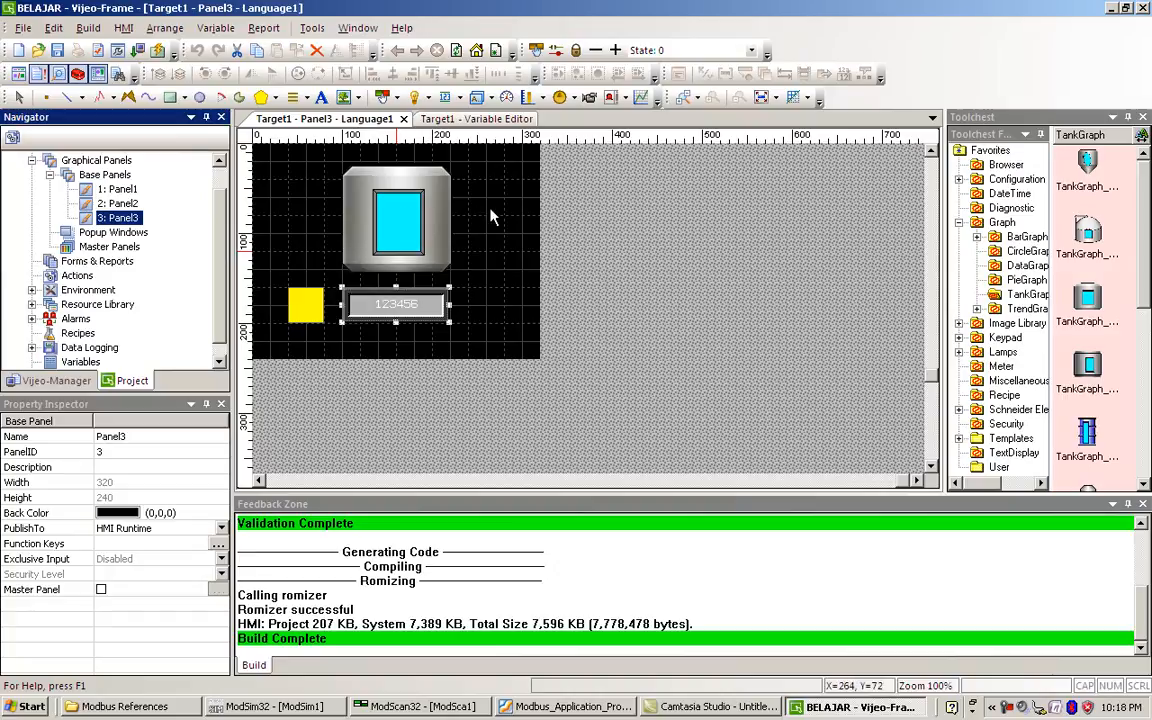
Set the input mode of the numeric display on Panel3 to Disabled
{"action": "scroll", "coordinate": [224, 241], "scroll_direction": "down", "scroll_amount": 1}
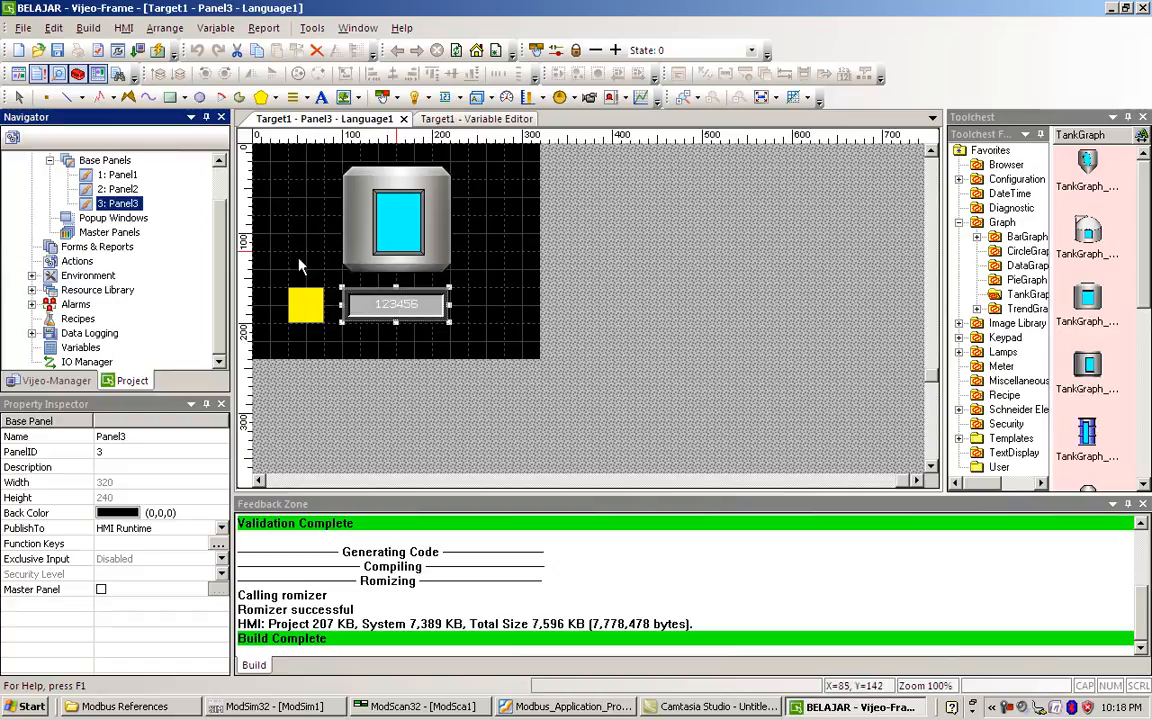
{"action": "left_click", "coordinate": [395, 307]}
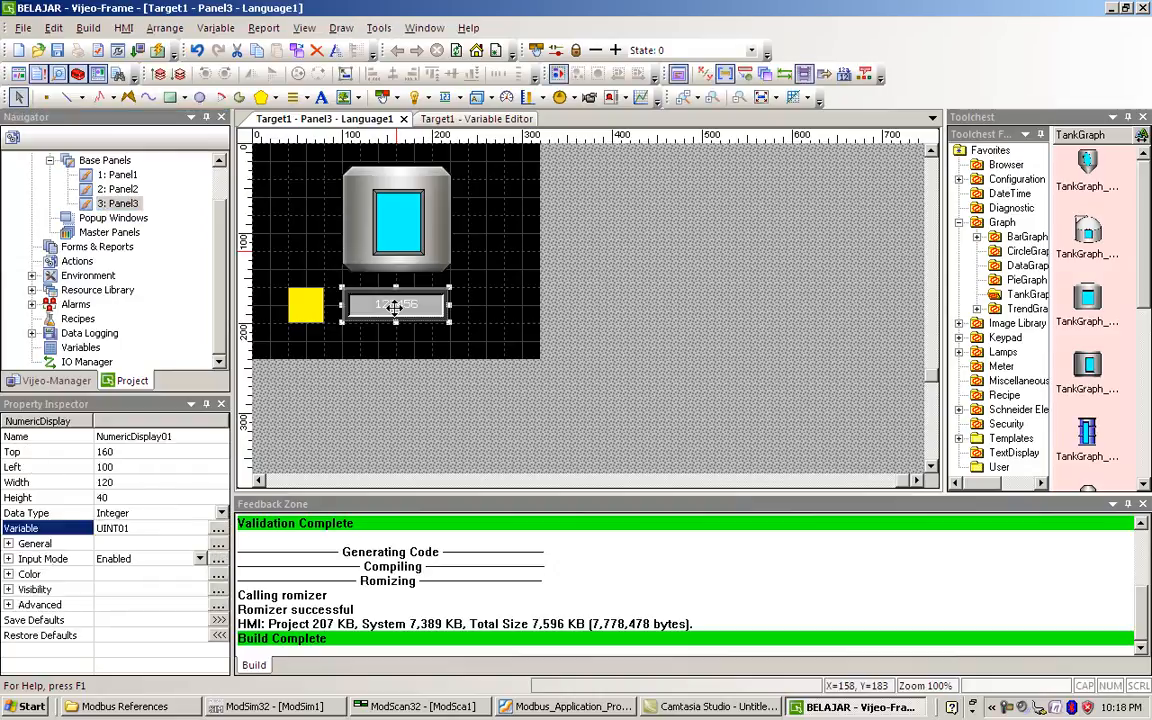
{"action": "left_click", "coordinate": [200, 559]}
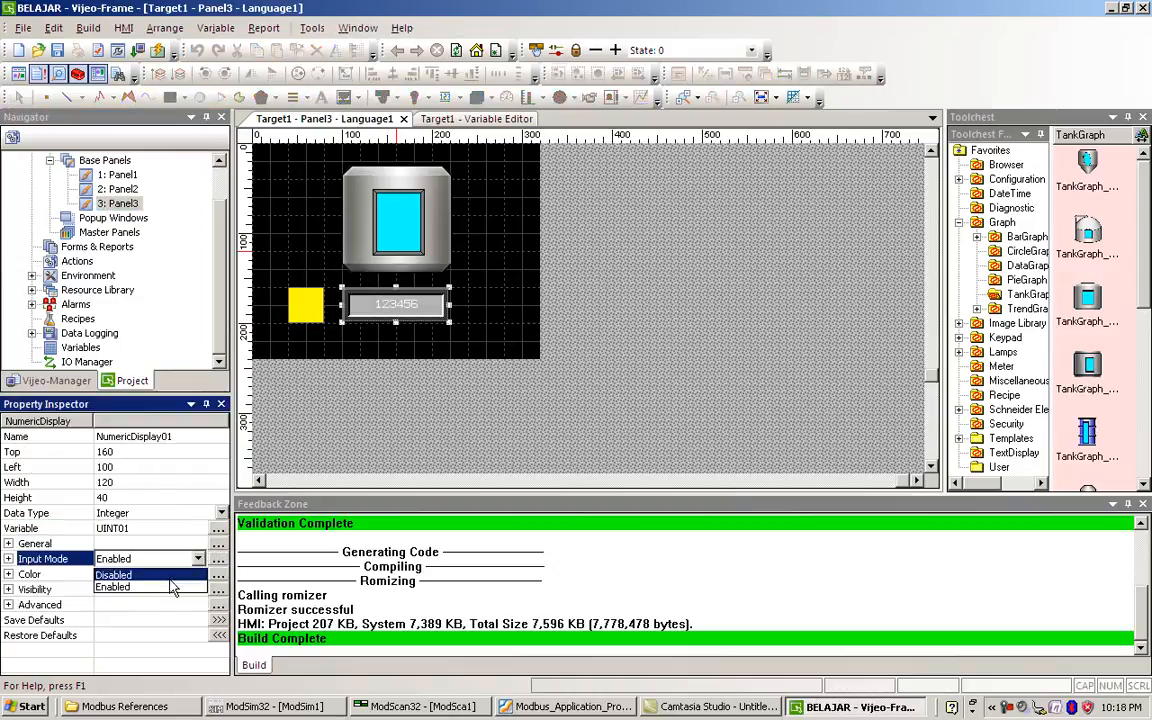
{"action": "left_click", "coordinate": [175, 574]}
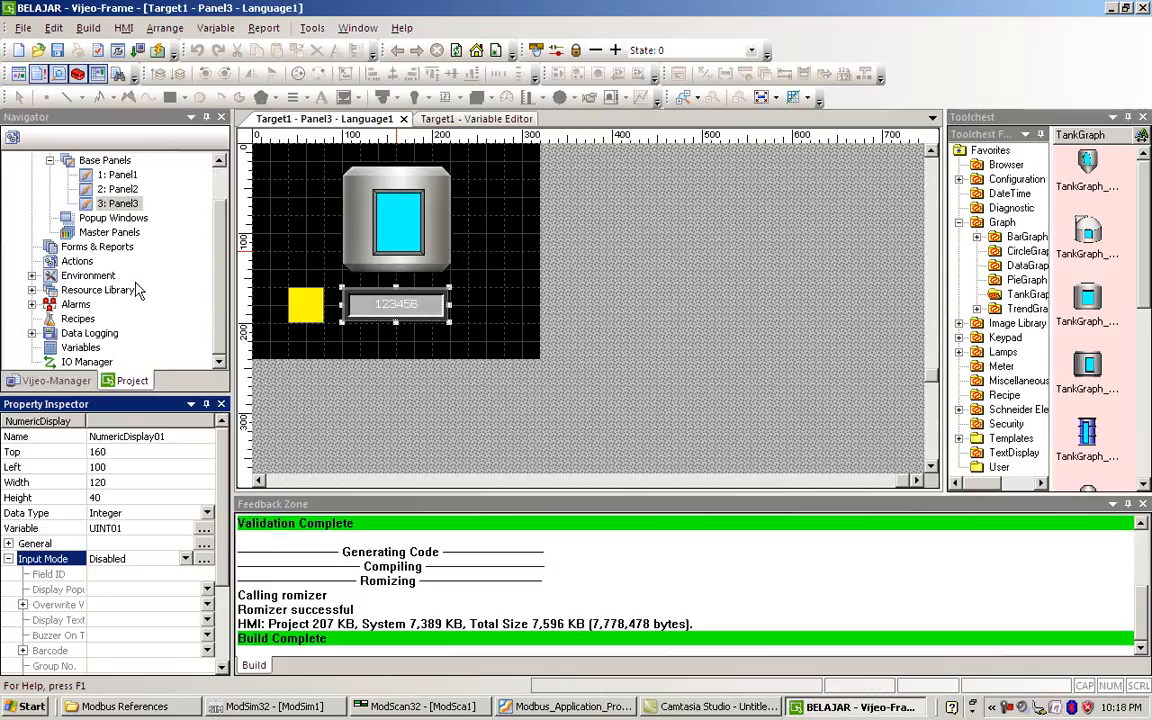
Open the project's variable list and add a Schneider Electric Modbus (RTU) driver with Modbus Equipment to the IO Manager, keeping the default equipment name
{"action": "left_click", "coordinate": [78, 349]}
{"action": "double_click", "coordinate": [78, 349]}
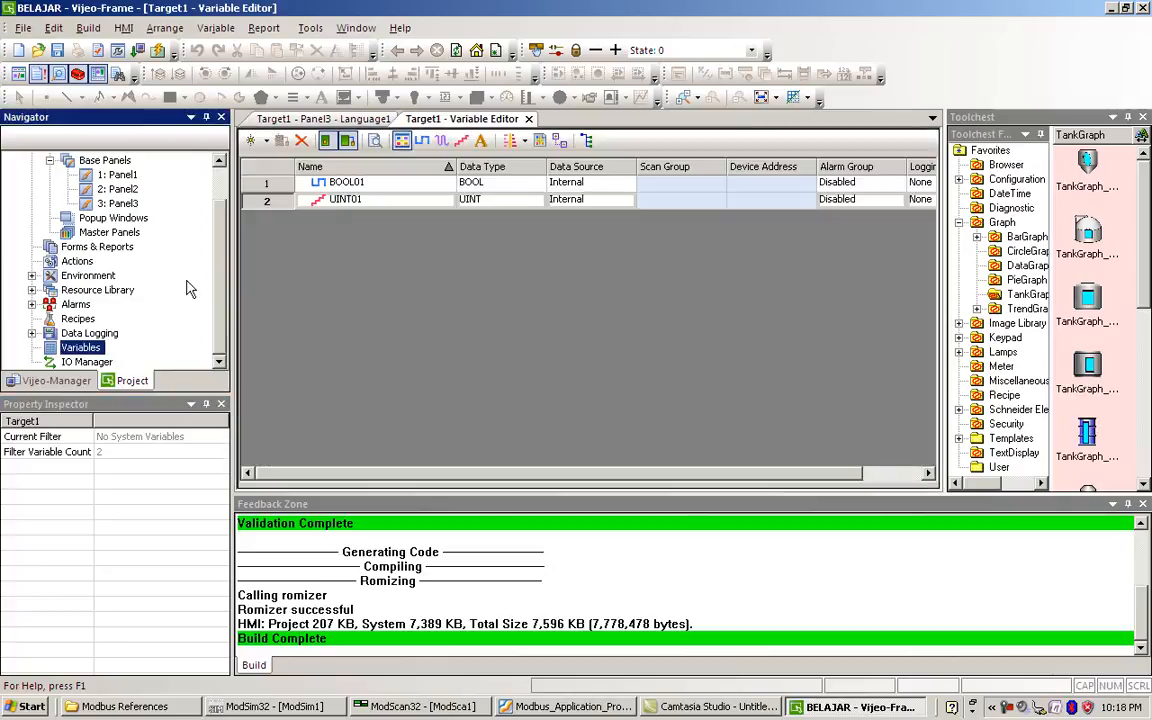
{"action": "right_click", "coordinate": [90, 364]}
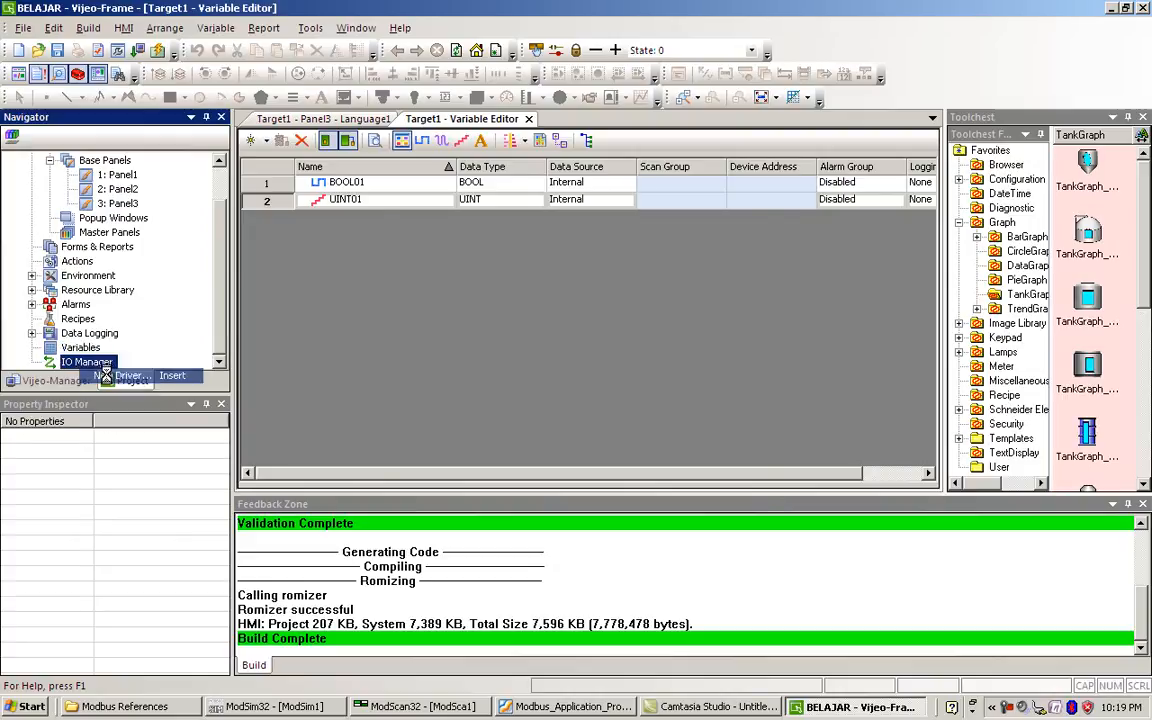
{"action": "left_click", "coordinate": [110, 376]}
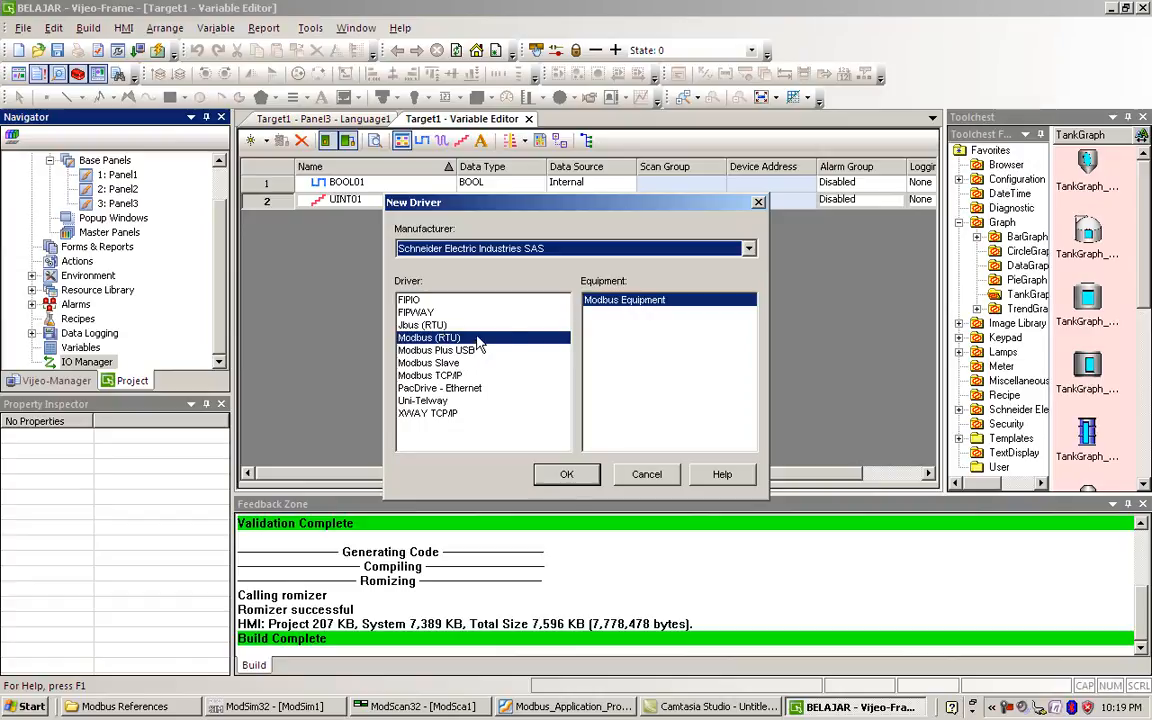
{"action": "left_click", "coordinate": [567, 476]}
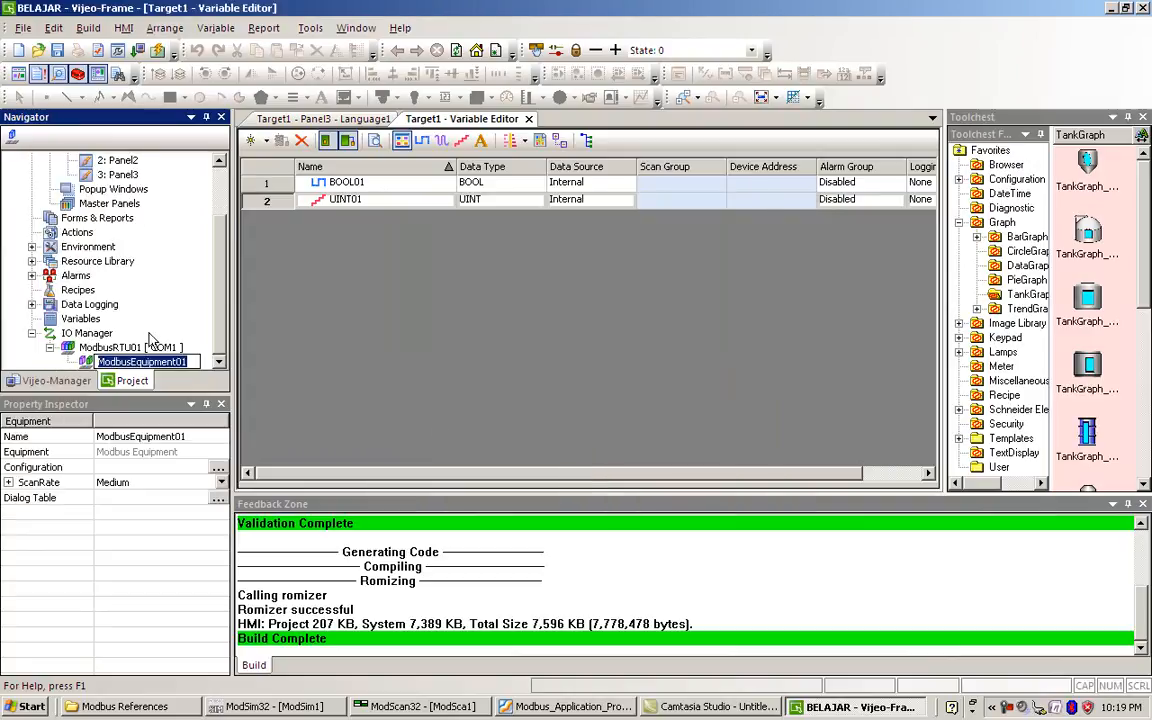
{"action": "key", "text": "Return"}
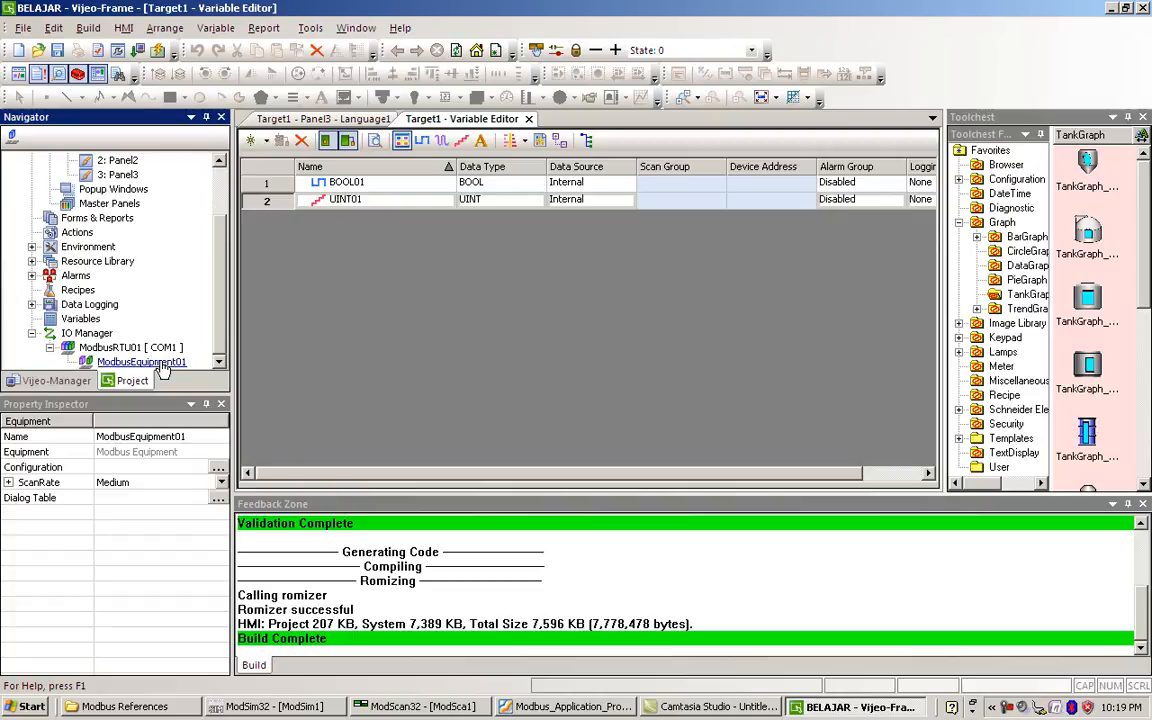
Examine the scan rate options of ModbusEquipment01, keeping Medium selected
{"action": "left_click", "coordinate": [160, 363]}
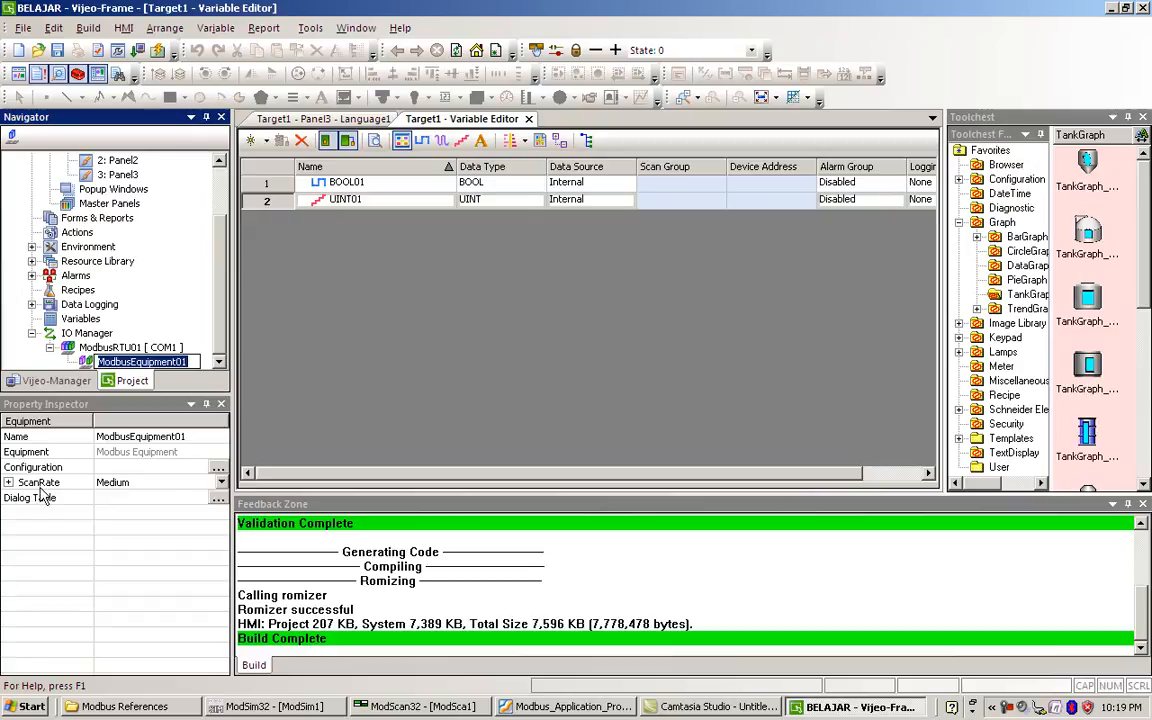
{"action": "left_click", "coordinate": [8, 483]}
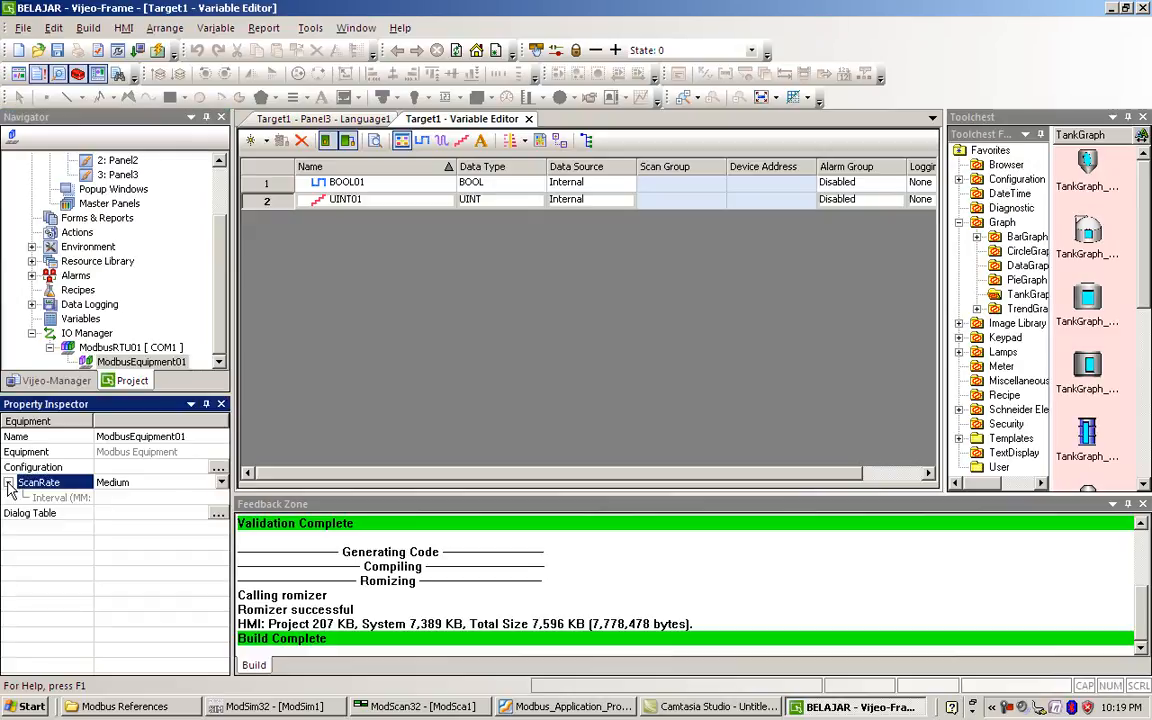
{"action": "left_click", "coordinate": [8, 483]}
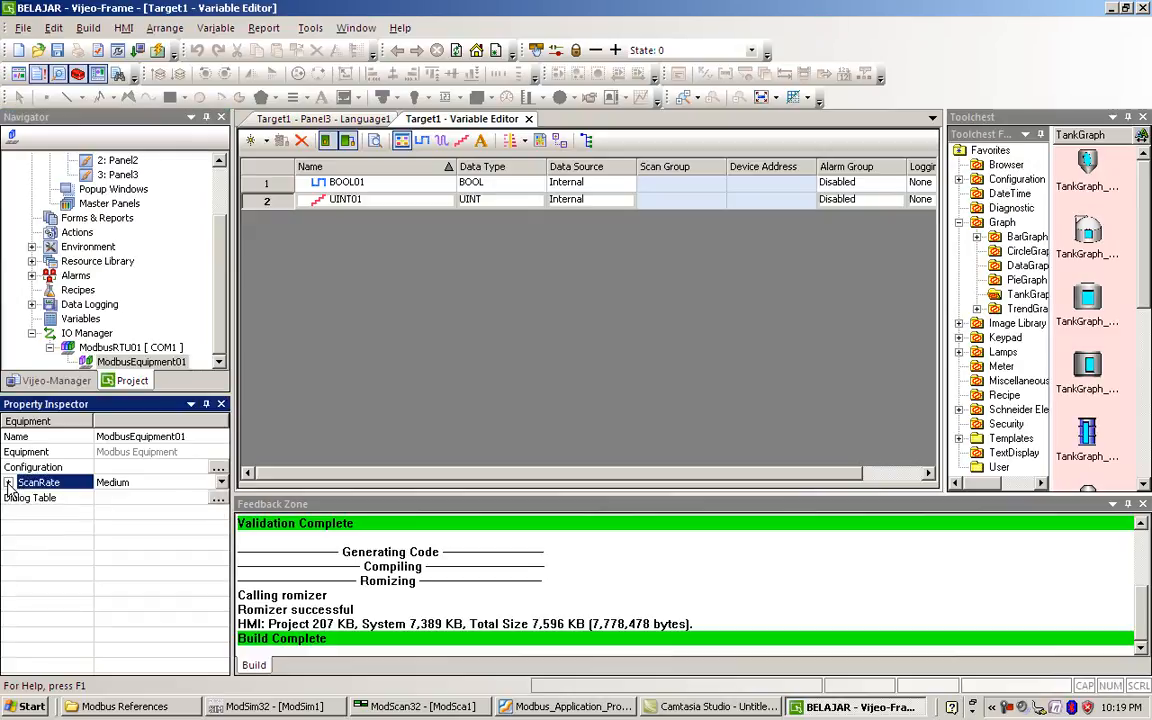
{"action": "left_click", "coordinate": [222, 483]}
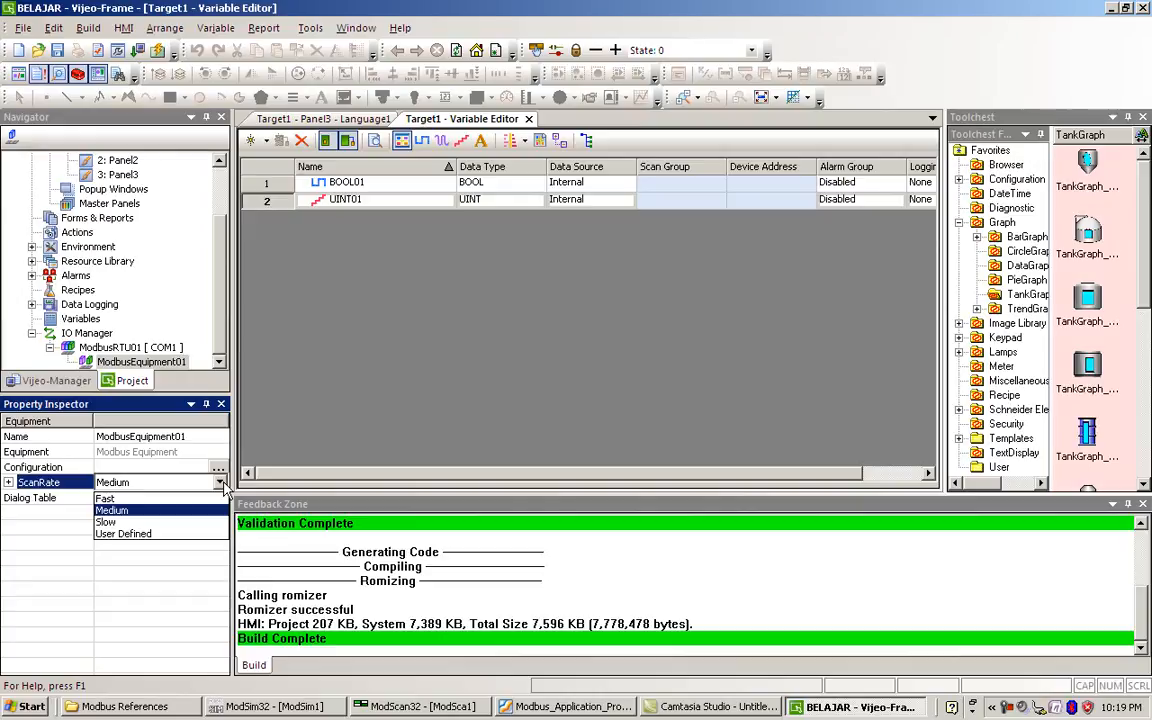
{"action": "left_click", "coordinate": [207, 510]}
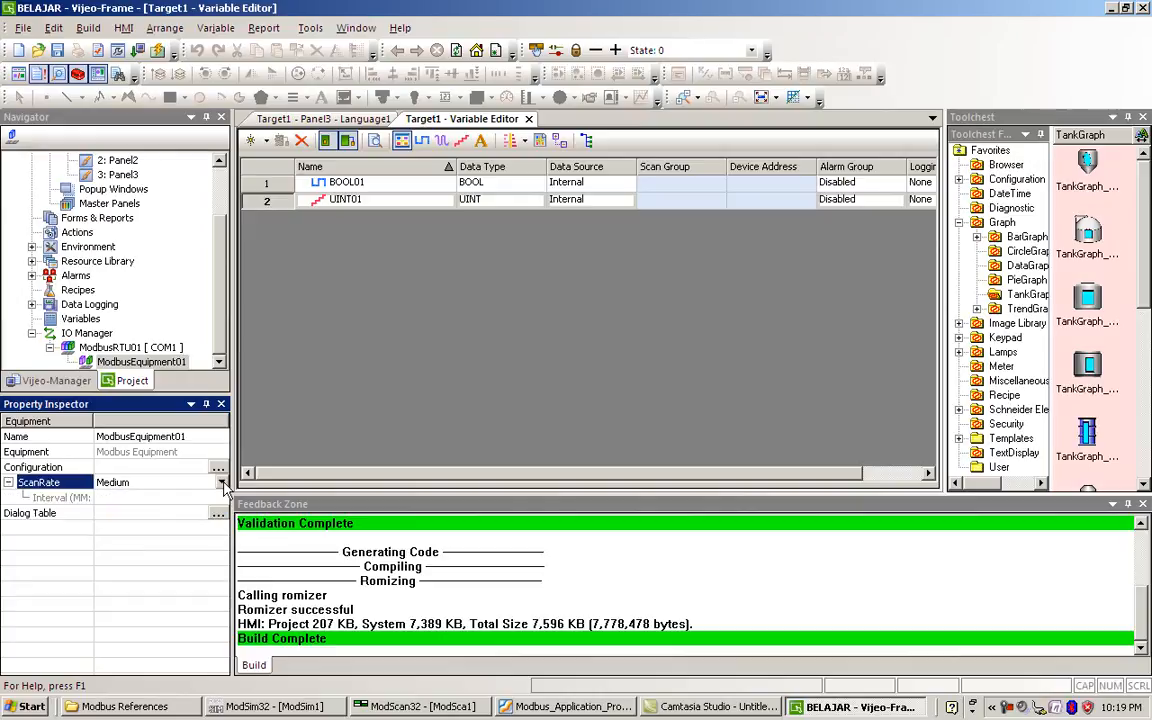
Check the ModbusRTU01 driver configuration and accept it with COM1, the RS-485 serial interface and a transmission speed of 19200
{"action": "left_click", "coordinate": [102, 350]}
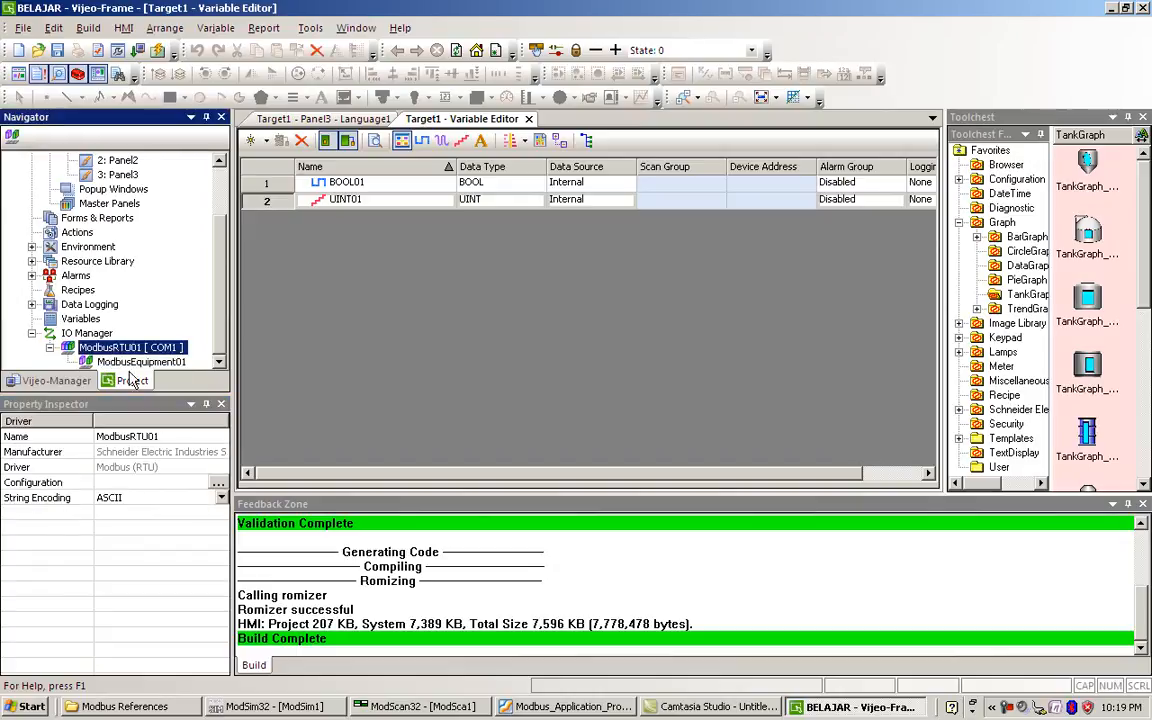
{"action": "left_click", "coordinate": [83, 406]}
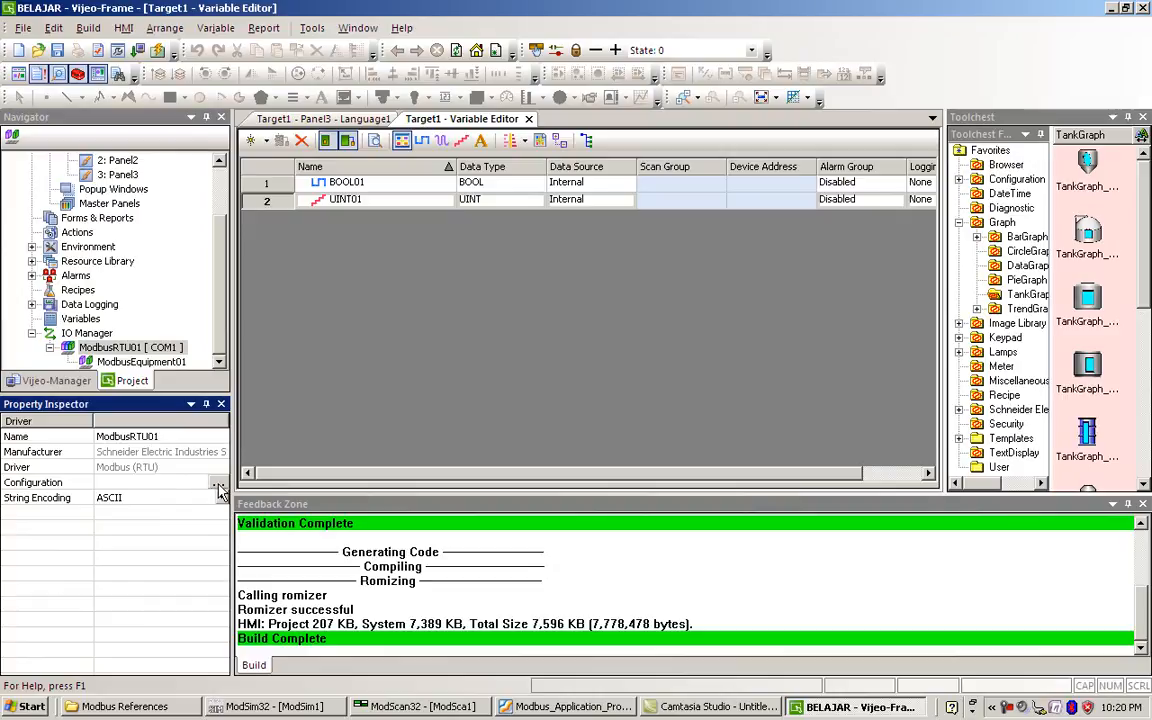
{"action": "left_click", "coordinate": [218, 485]}
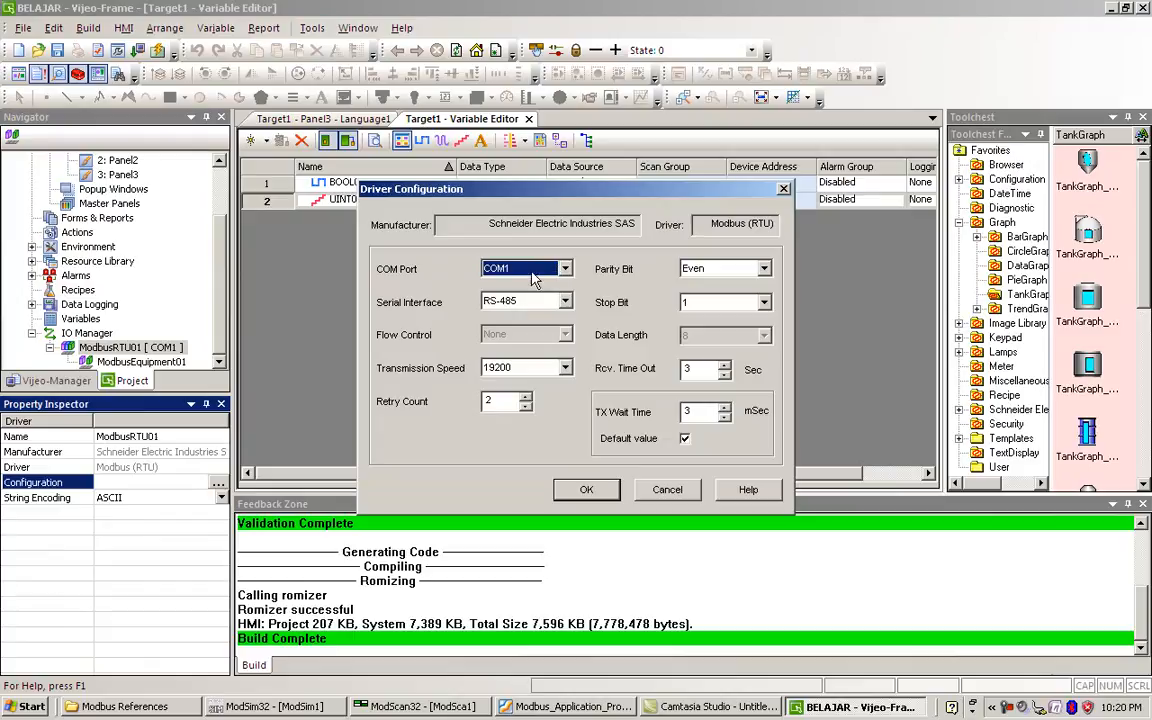
{"action": "left_click", "coordinate": [565, 302]}
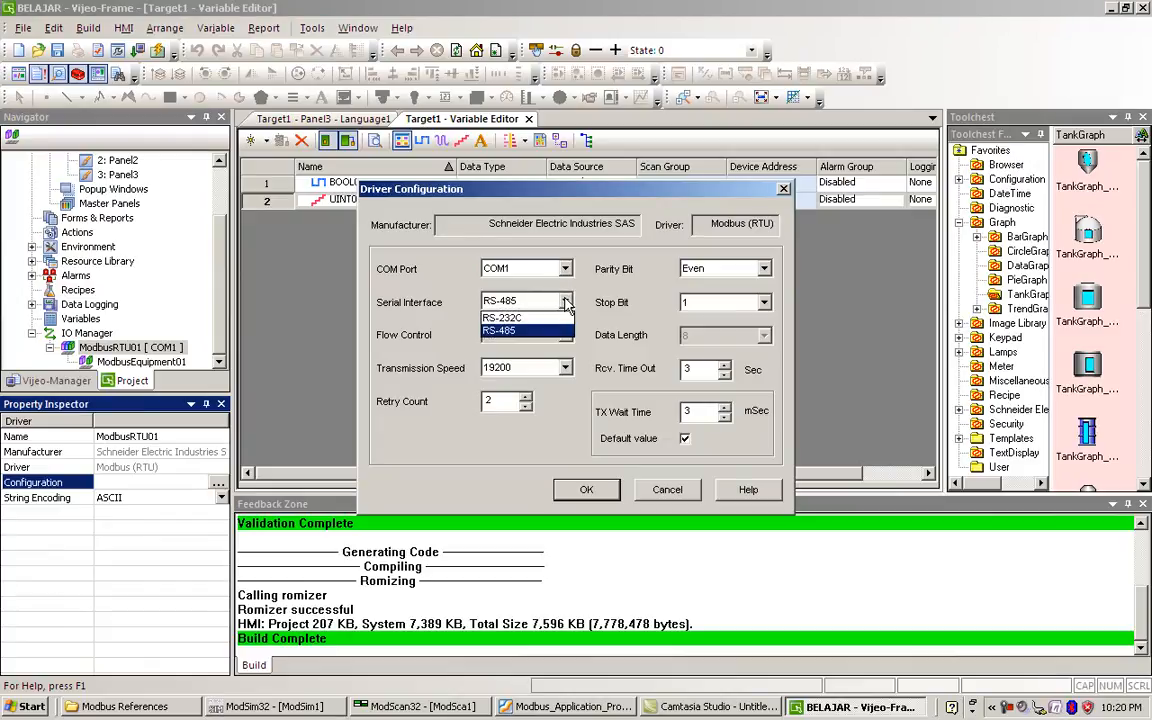
{"action": "left_click", "coordinate": [565, 302]}
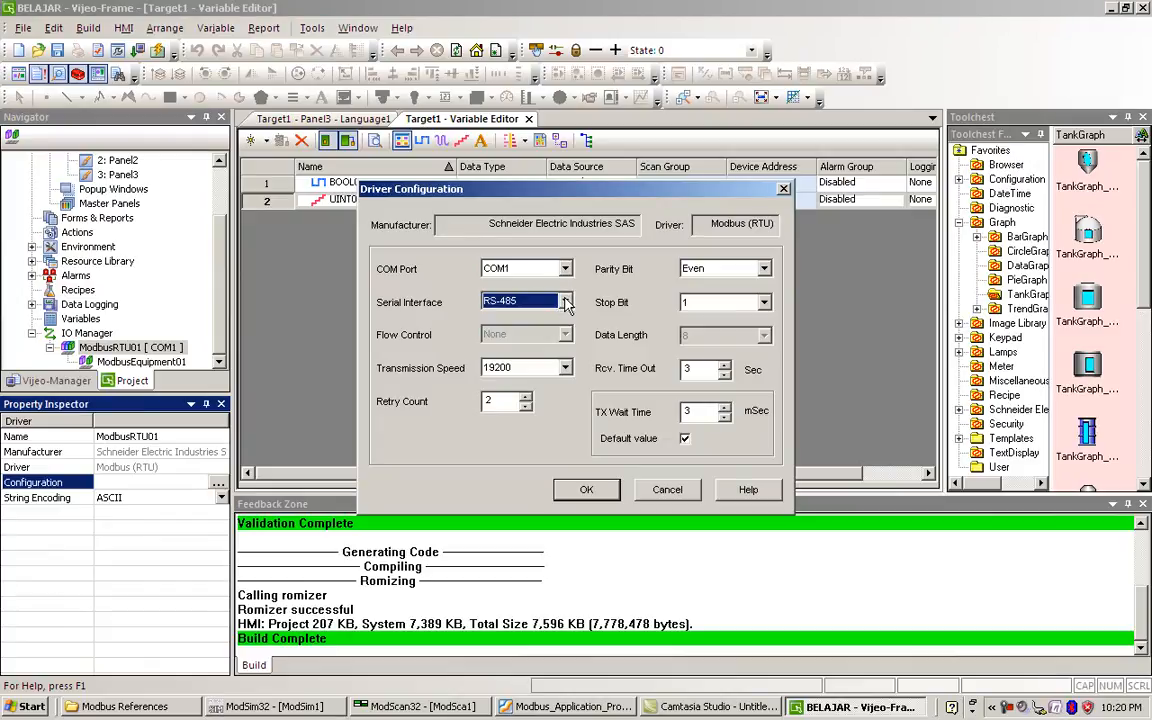
{"action": "left_click", "coordinate": [566, 368]}
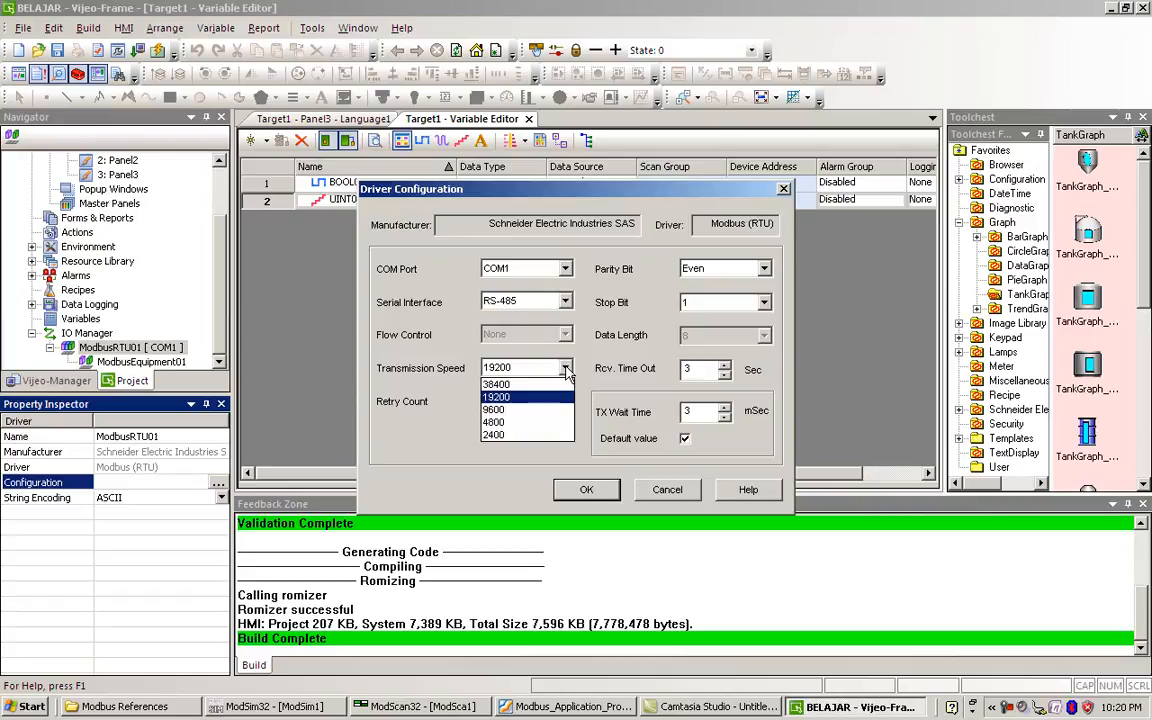
{"action": "left_click", "coordinate": [468, 357]}
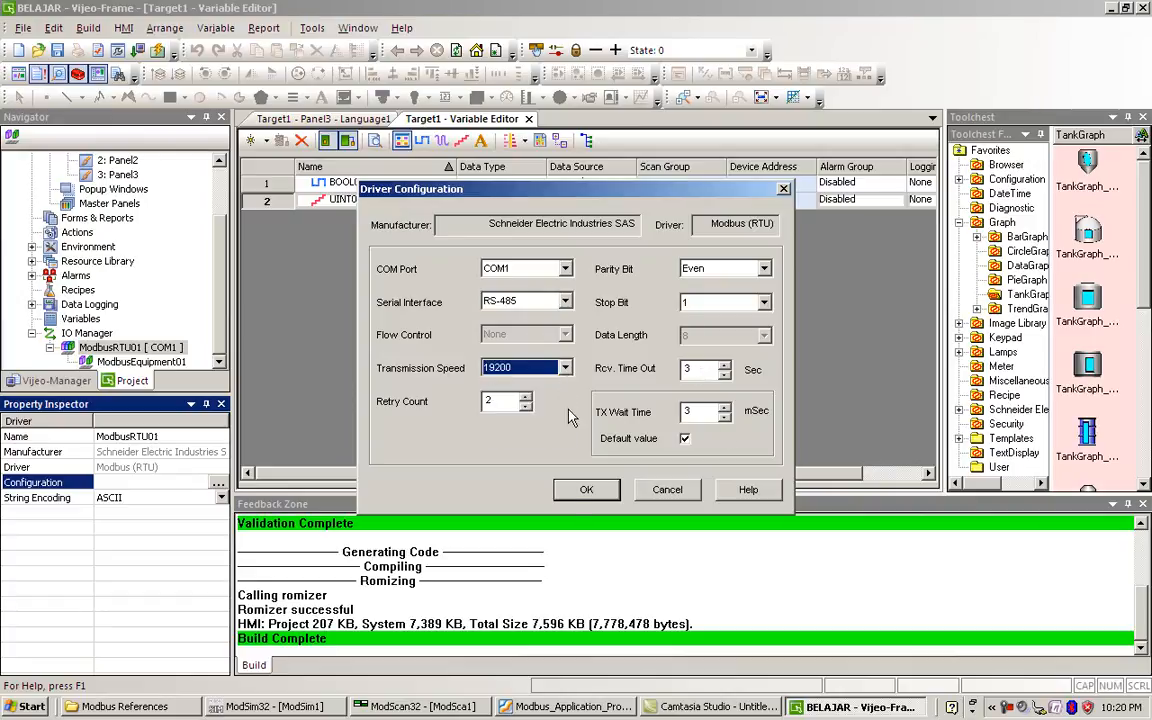
{"action": "left_click", "coordinate": [595, 489]}
Configure ModbusEquipment01 with slave address 1 and a custom preferred frame length of 120 bytes, trying the maximum and minimum options first
{"action": "left_click", "coordinate": [122, 364]}
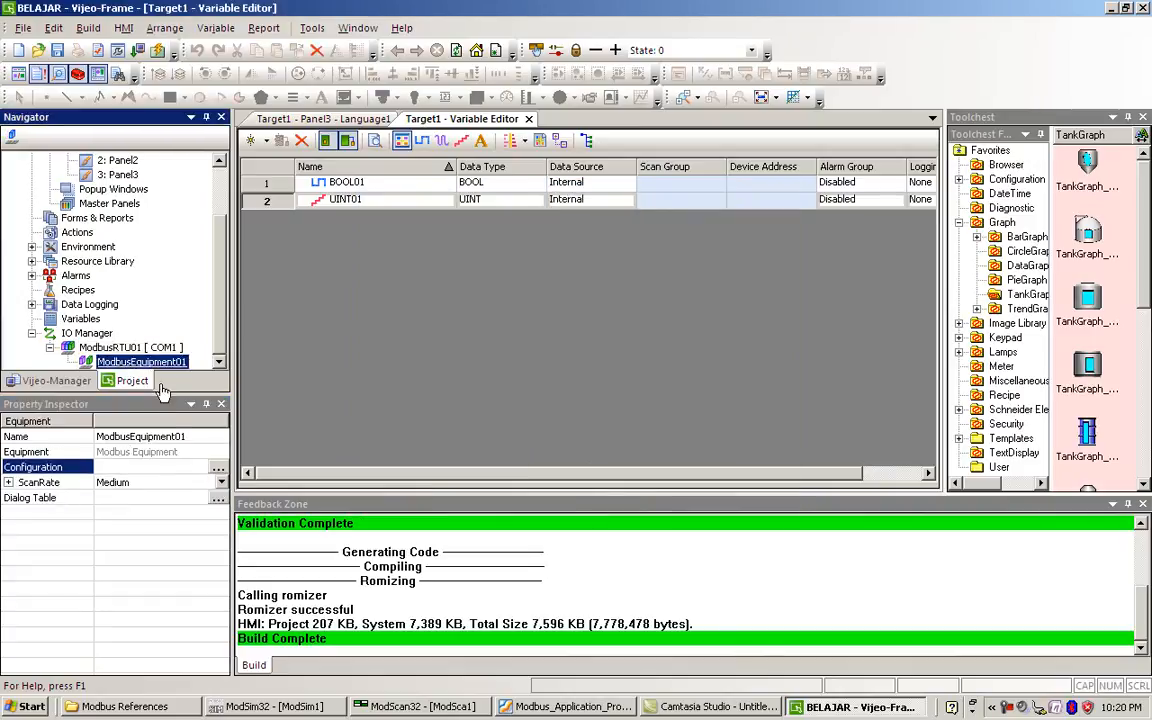
{"action": "left_click", "coordinate": [217, 468]}
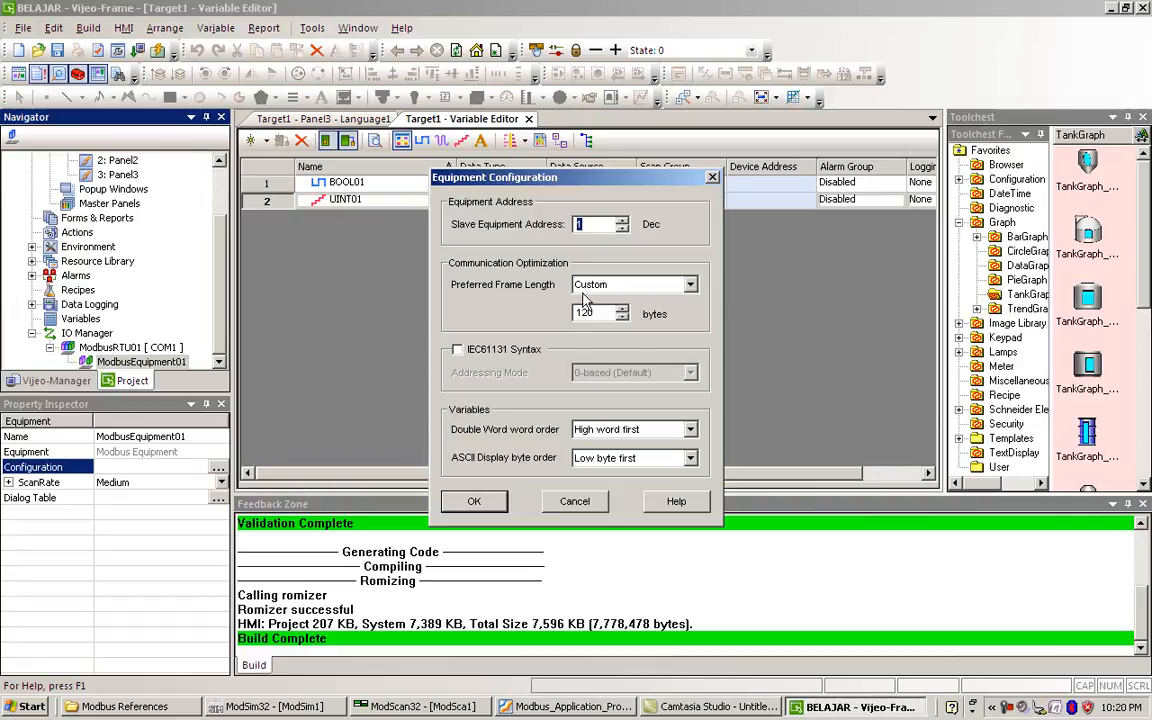
{"action": "left_click", "coordinate": [690, 287]}
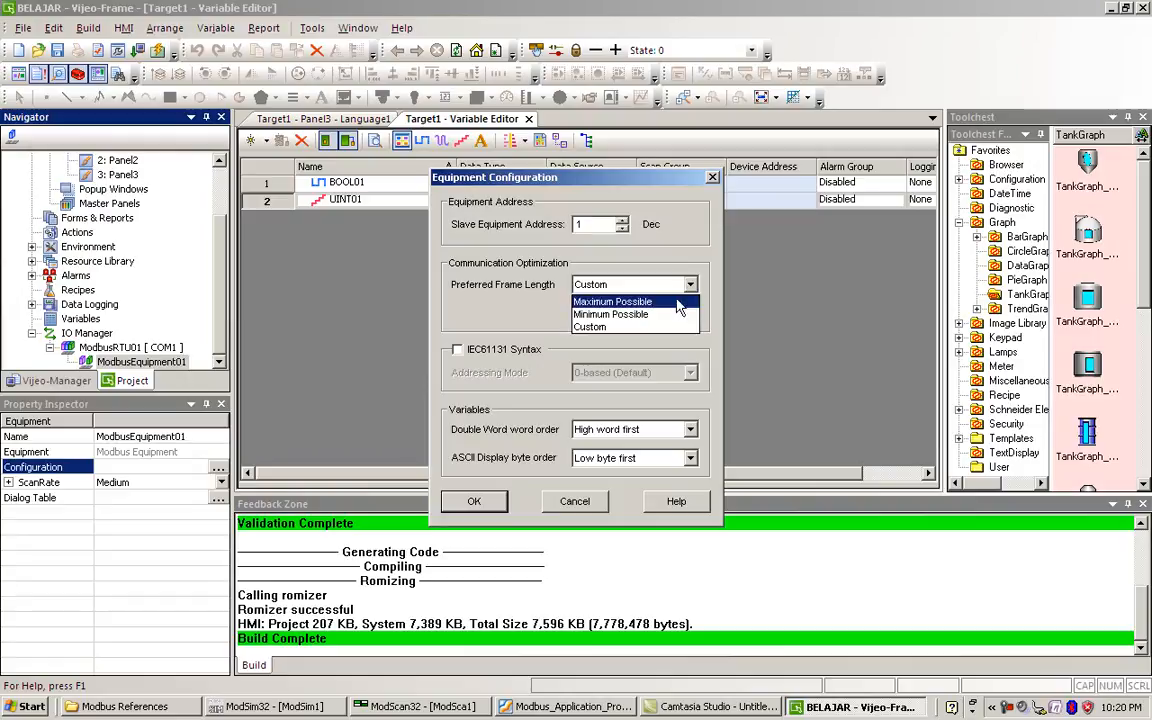
{"action": "left_click", "coordinate": [681, 299]}
{"action": "left_click", "coordinate": [690, 285]}
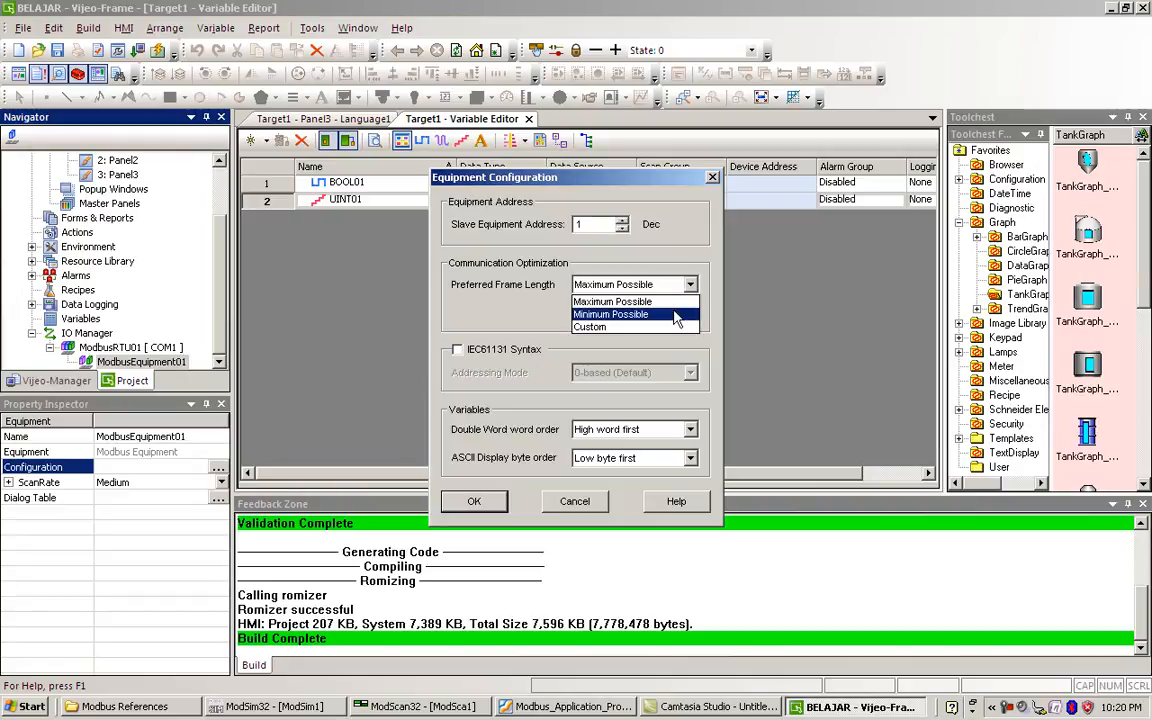
{"action": "left_click", "coordinate": [615, 311]}
{"action": "left_click", "coordinate": [690, 285]}
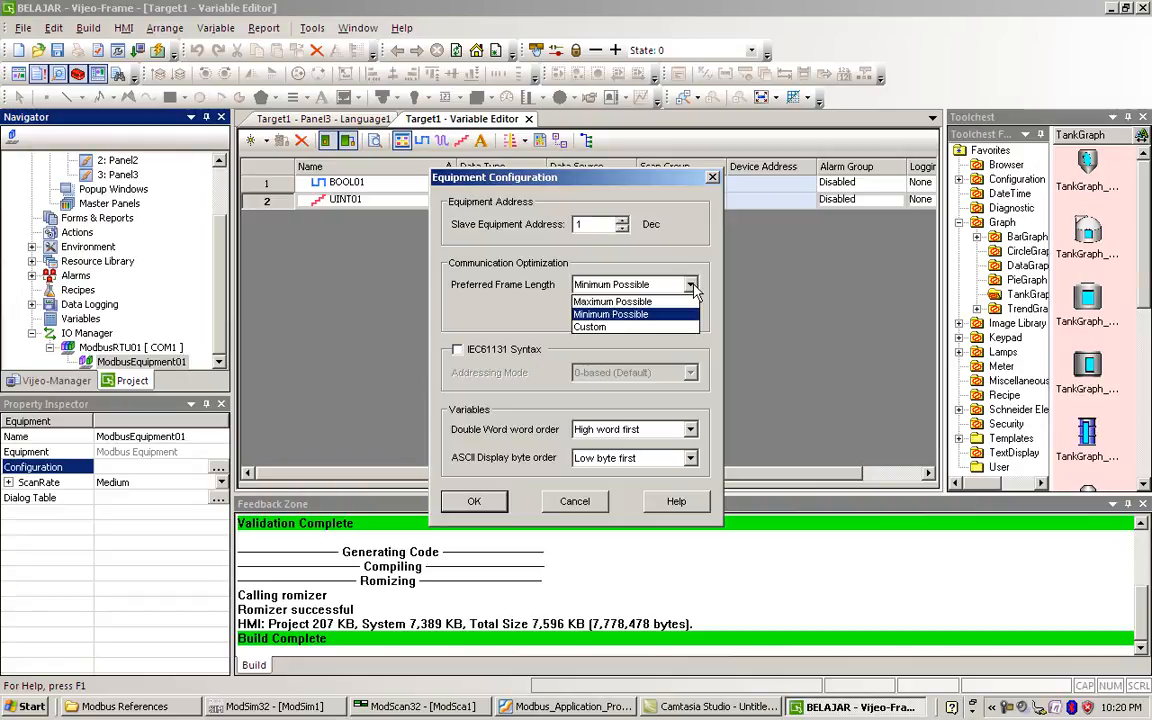
{"action": "left_click", "coordinate": [597, 323]}
{"action": "left_click_drag", "start_coordinate": [600, 317], "coordinate": [568, 316]}
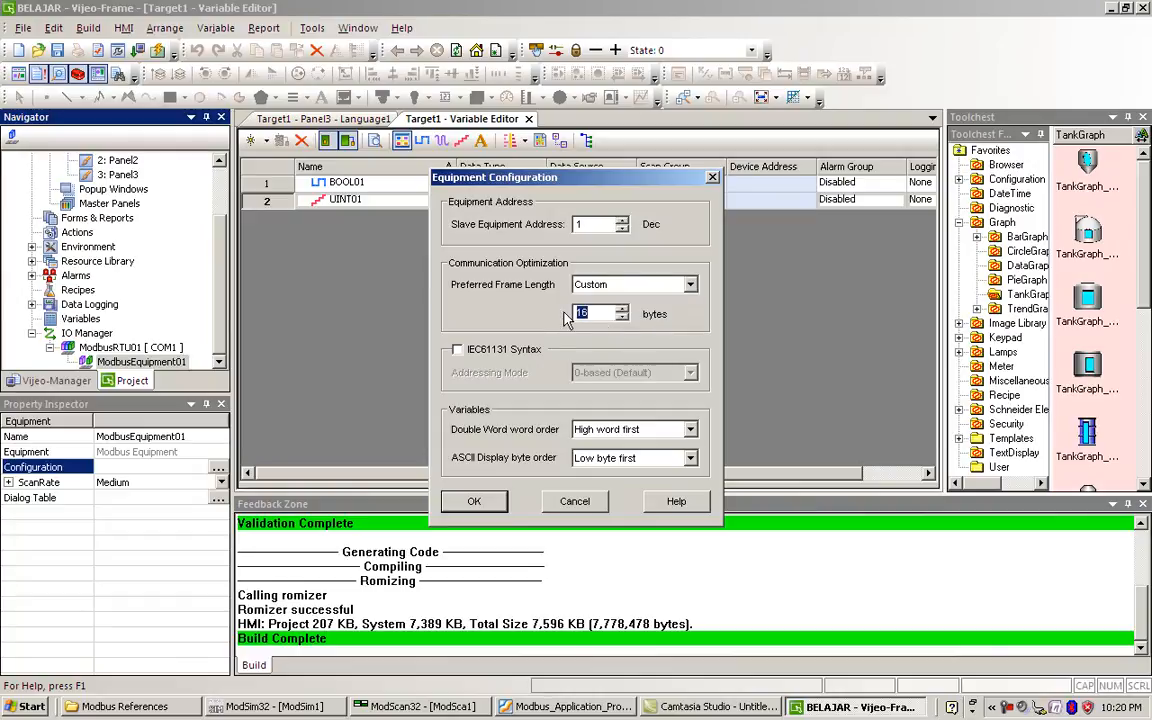
{"action": "type", "text": "120"}
{"action": "left_click", "coordinate": [474, 503]}
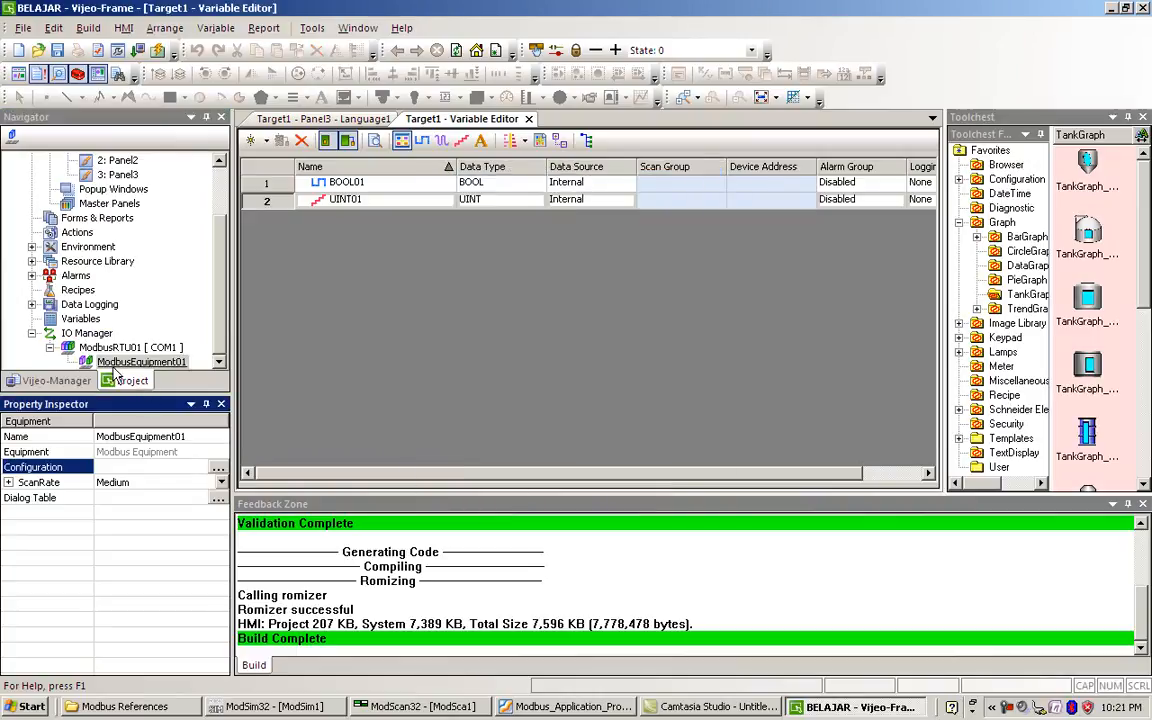
Change the source of variable UINT01 to External and assign it to the ModbusEquipment01 scan group
{"action": "left_click", "coordinate": [82, 319]}
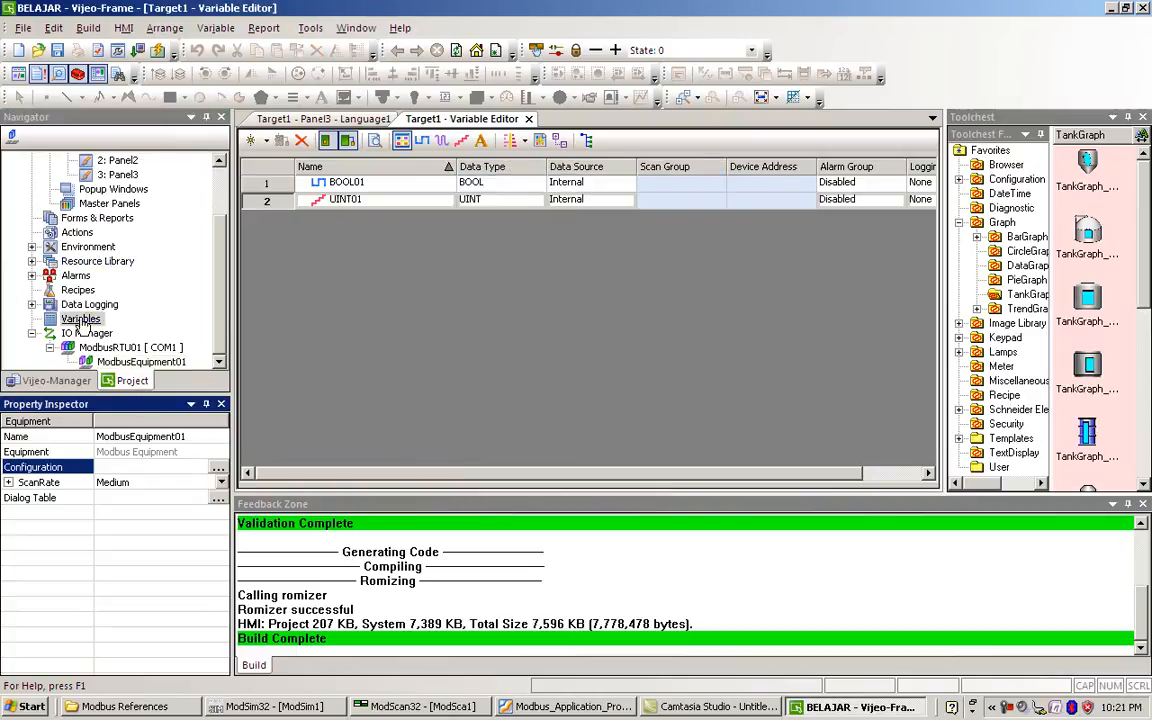
{"action": "double_click", "coordinate": [373, 203]}
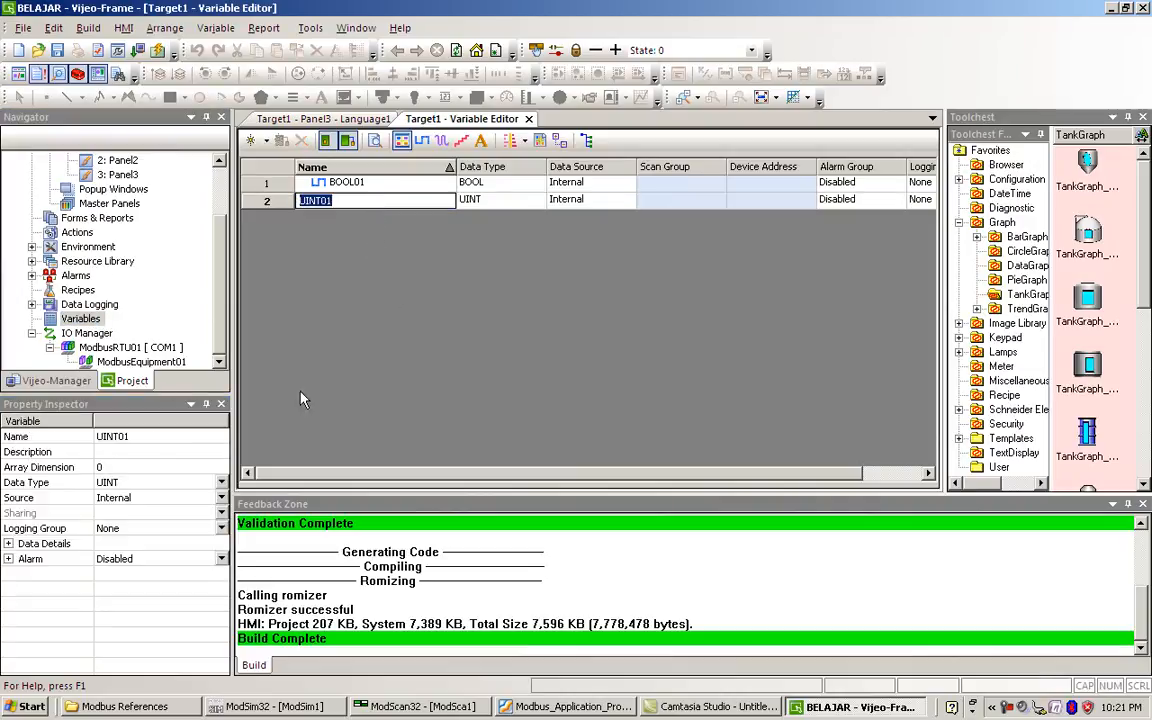
{"action": "left_click", "coordinate": [221, 497]}
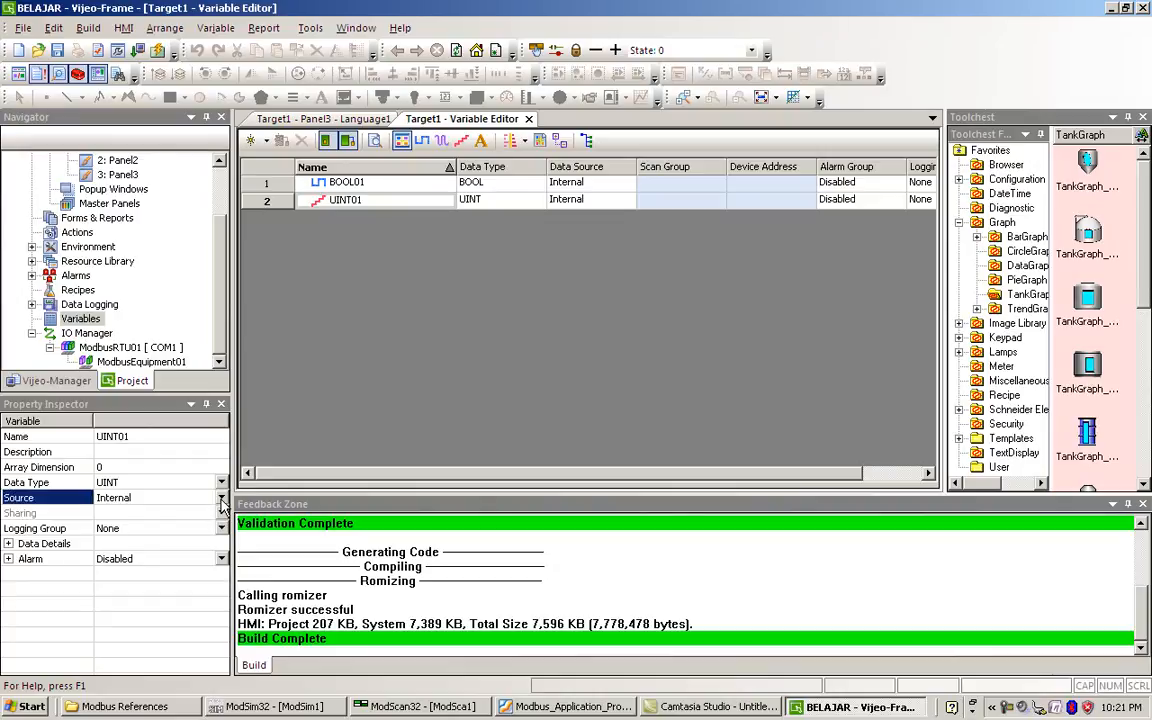
{"action": "left_click", "coordinate": [165, 526]}
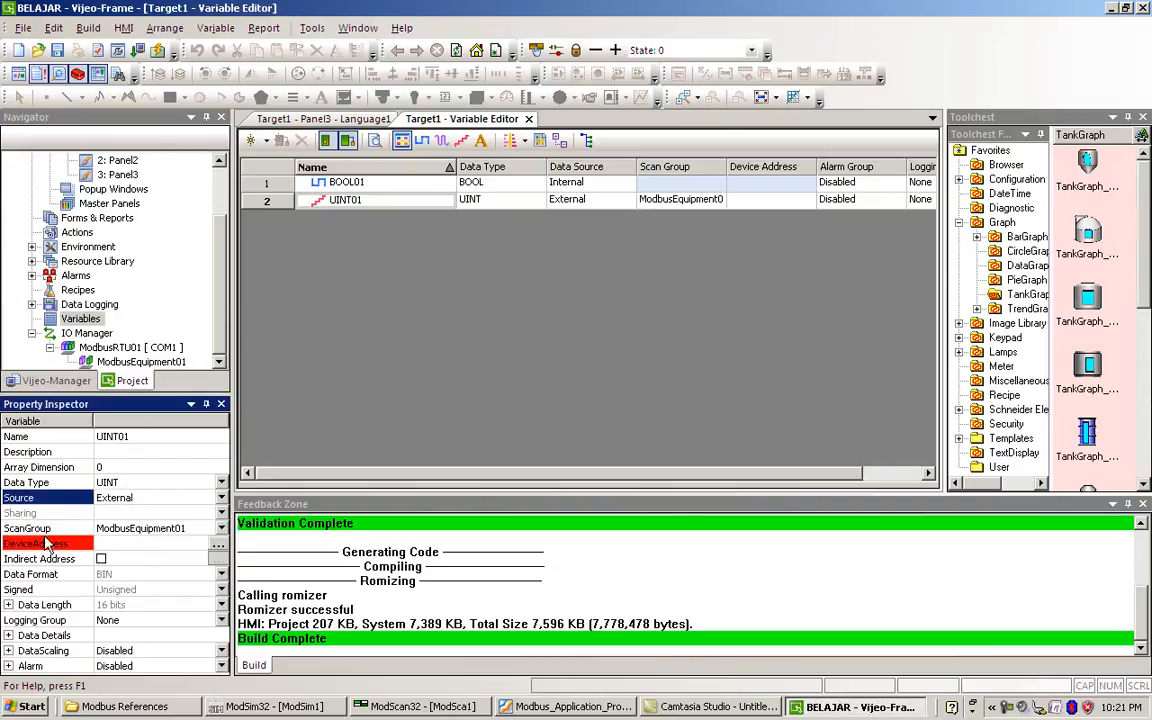
{"action": "left_click", "coordinate": [221, 529]}
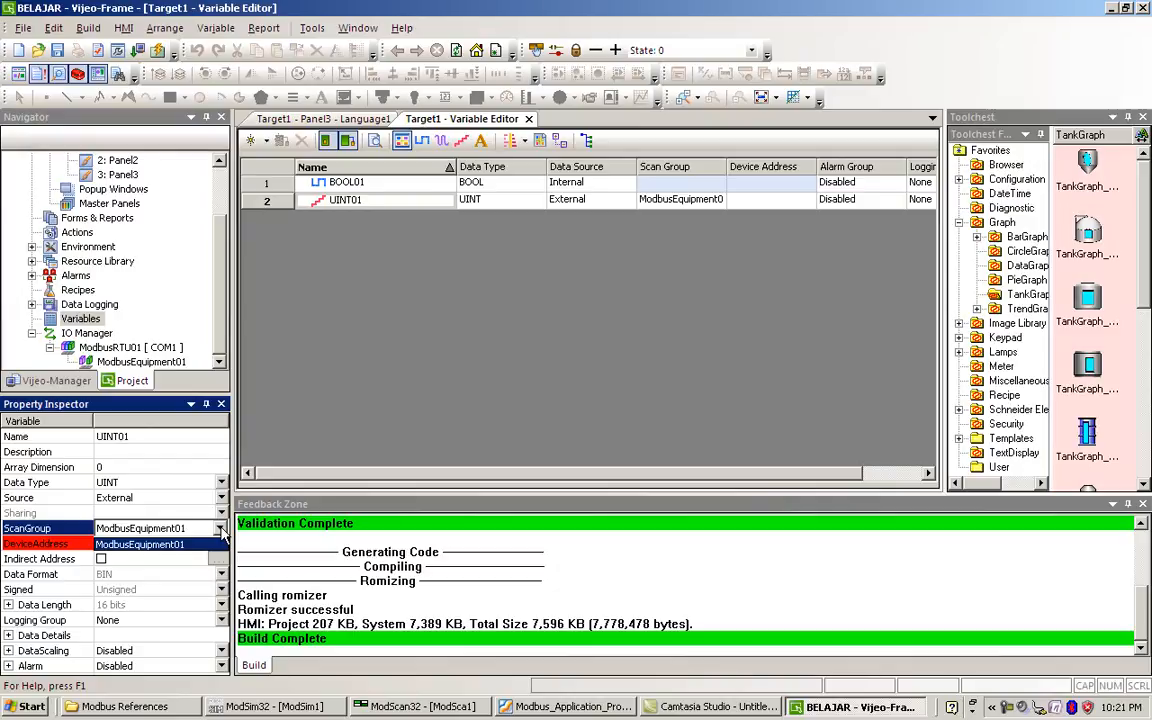
{"action": "left_click", "coordinate": [205, 544]}
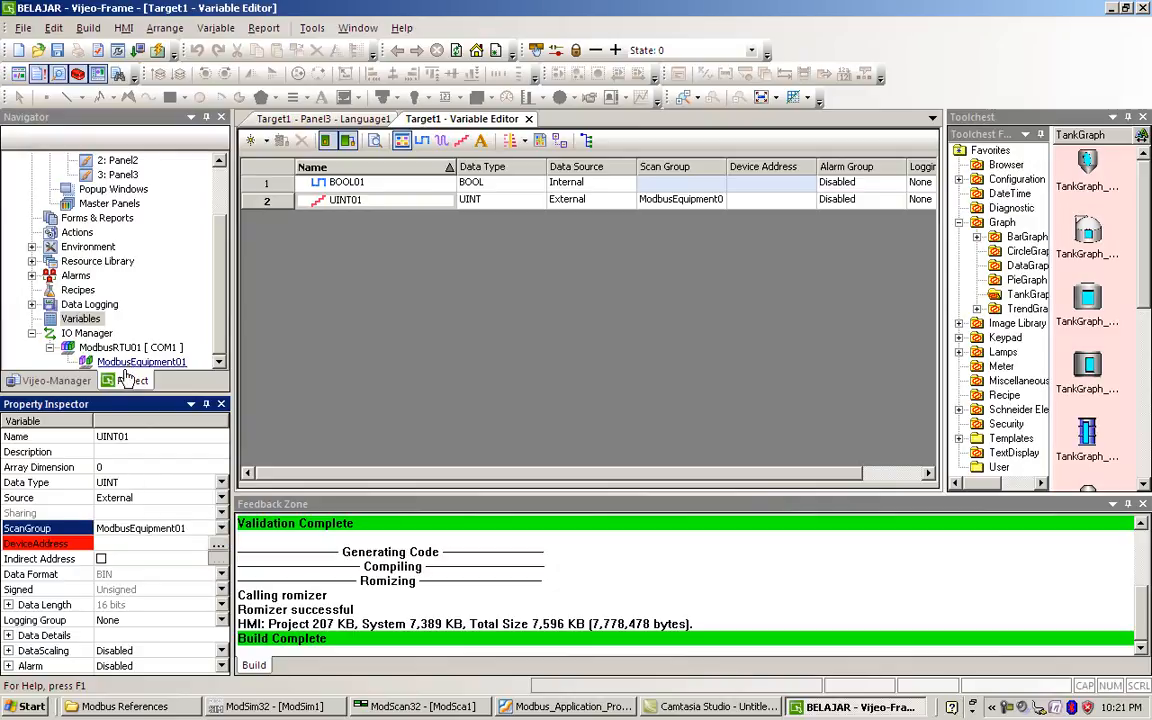
Set the Modbus address type of UINT01 to 30001 + i, comparing it with 40001 + i and the holding registers in ModScan32
{"action": "left_click", "coordinate": [216, 549]}
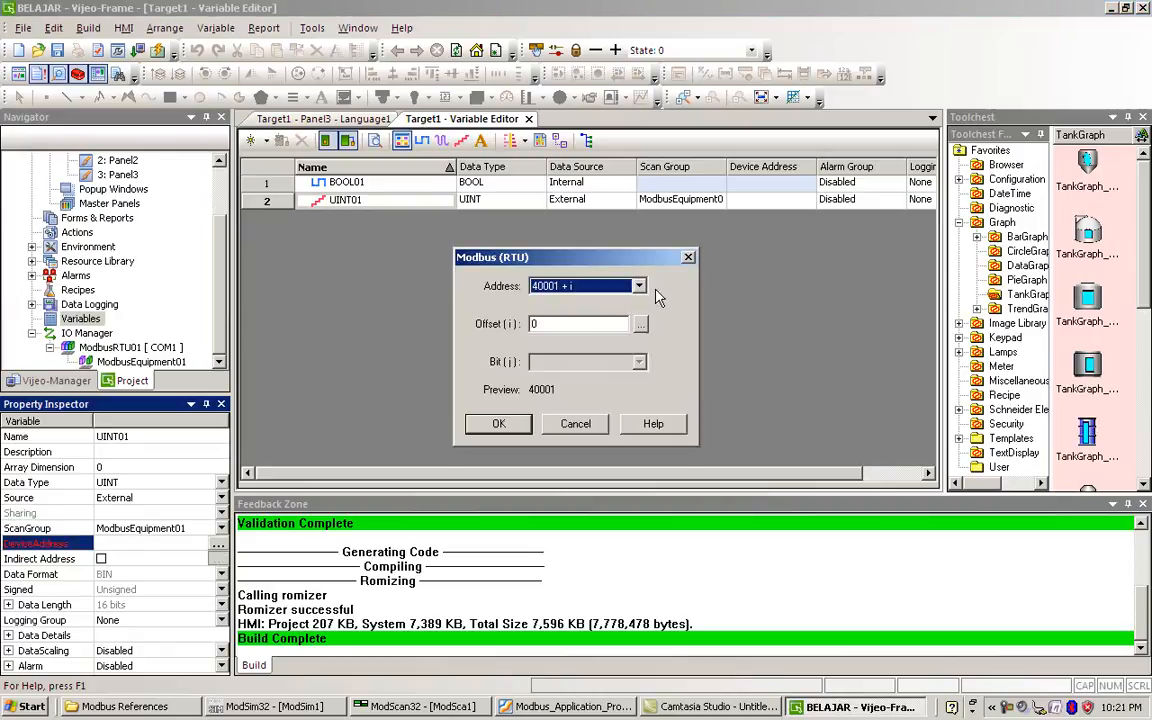
{"action": "left_click", "coordinate": [639, 286]}
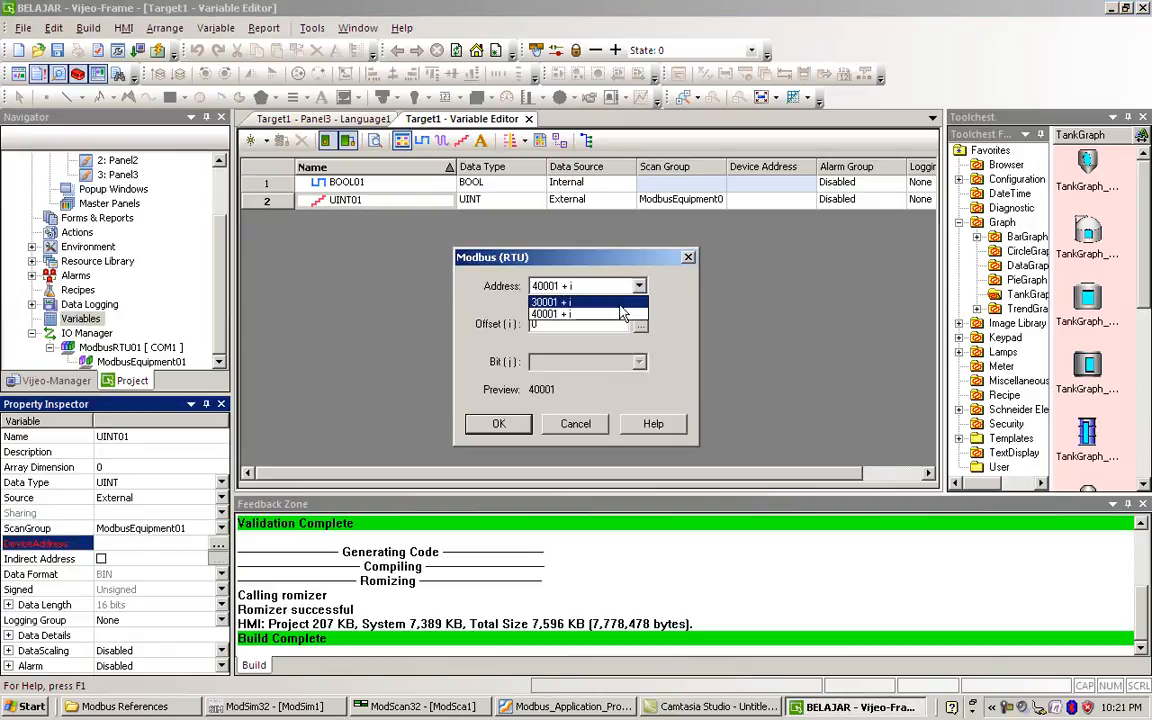
{"action": "left_click", "coordinate": [620, 301]}
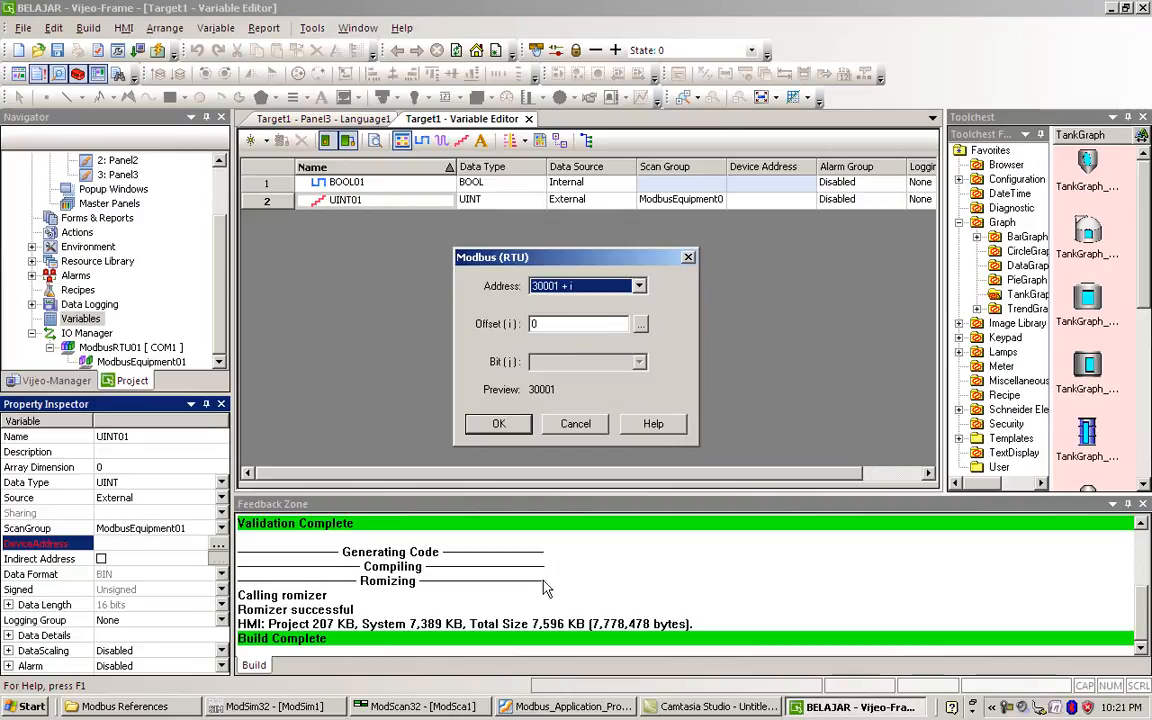
{"action": "left_click", "coordinate": [425, 708]}
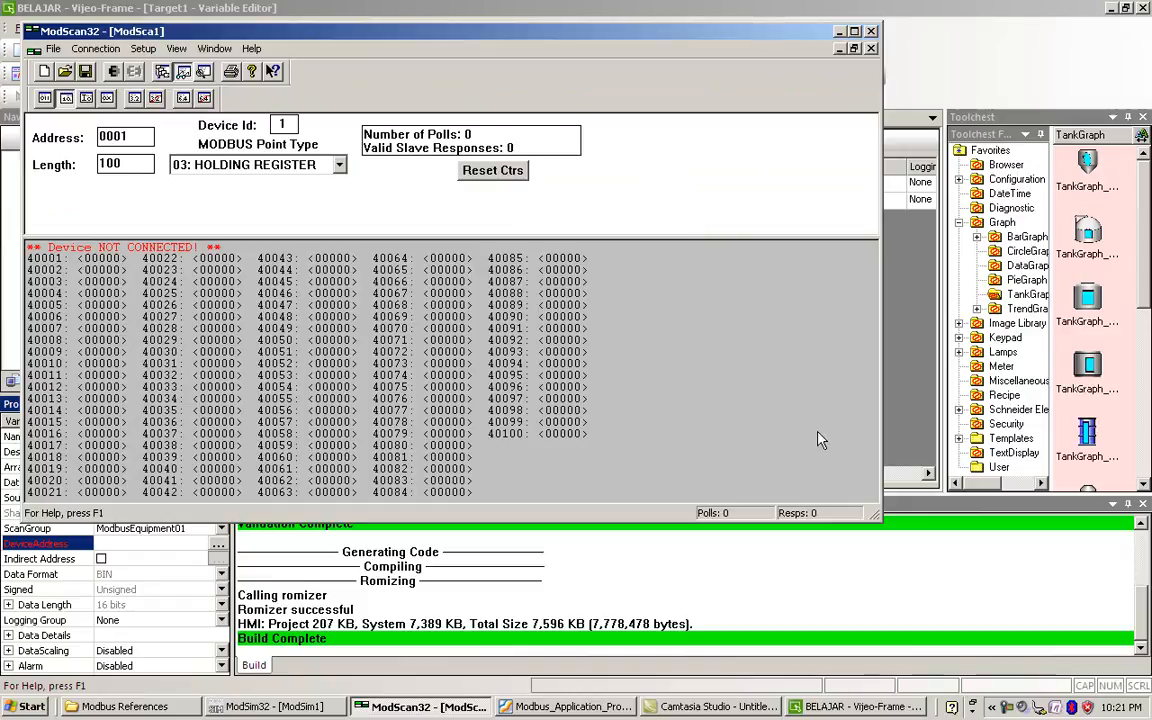
{"action": "left_click", "coordinate": [839, 32]}
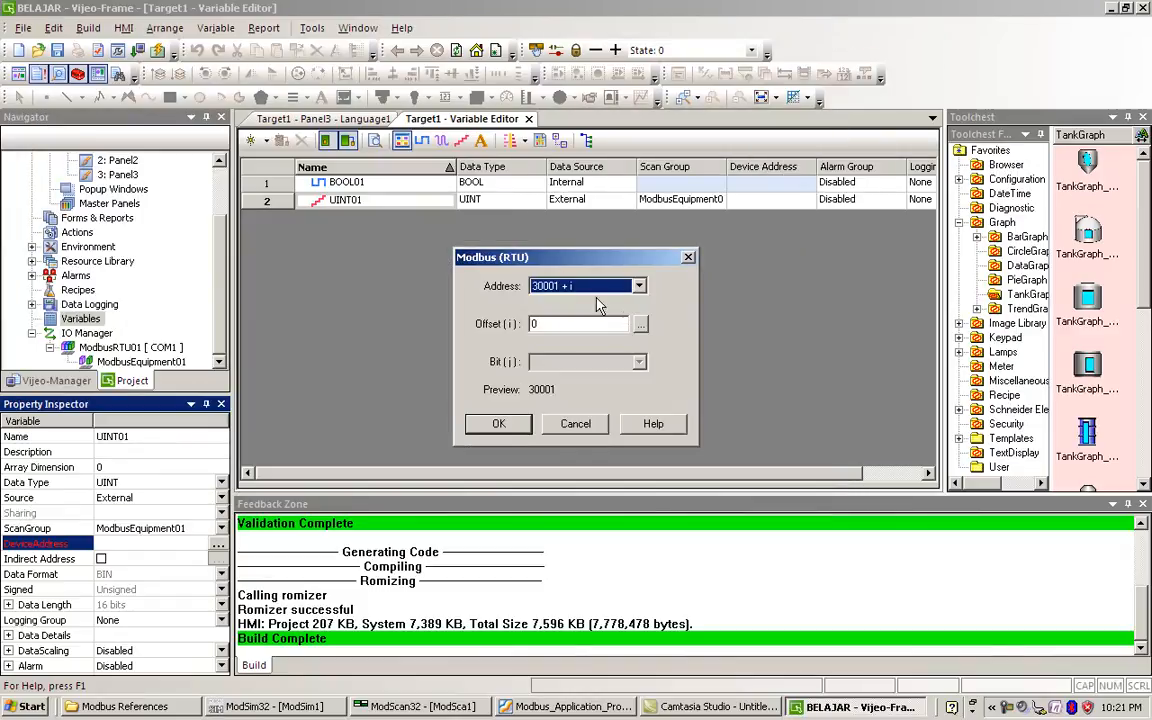
{"action": "left_click", "coordinate": [570, 286]}
{"action": "left_click", "coordinate": [572, 308]}
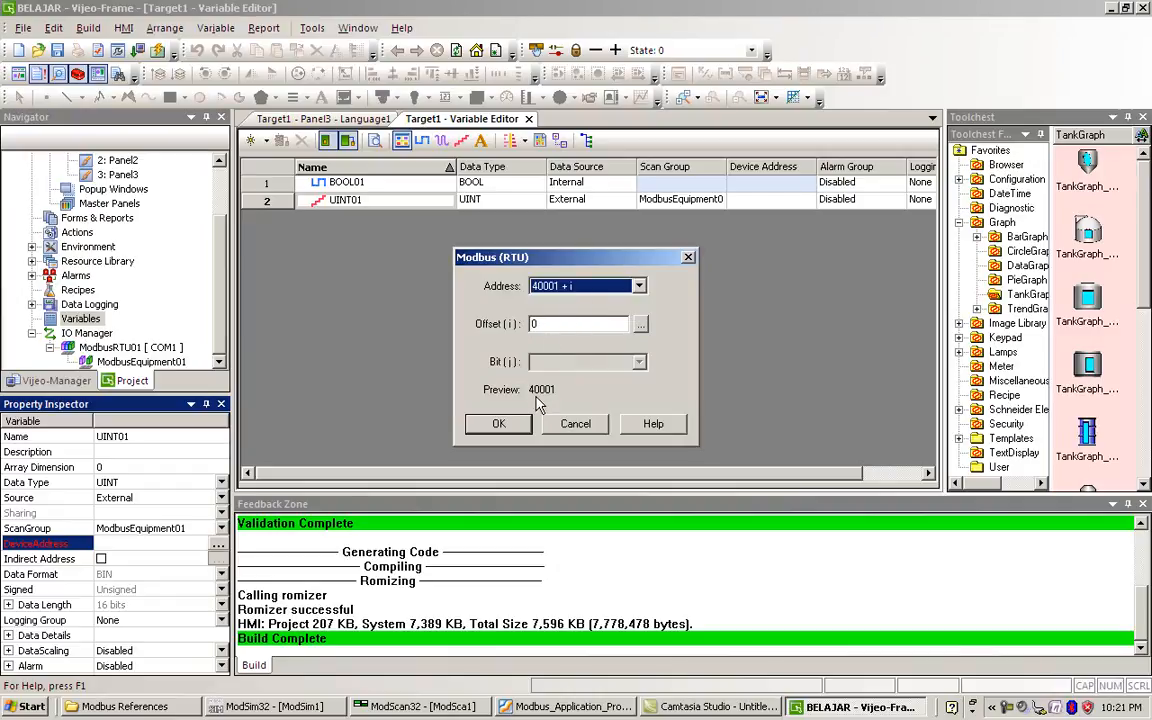
{"action": "left_click", "coordinate": [638, 286]}
{"action": "left_click", "coordinate": [565, 299]}
Switch to ModScan32 and set its MODBUS point type to 04: INPUT REGISTER
{"action": "key", "text": "alt+Tab"}
{"action": "left_click", "coordinate": [304, 163]}
{"action": "left_click", "coordinate": [288, 228]}
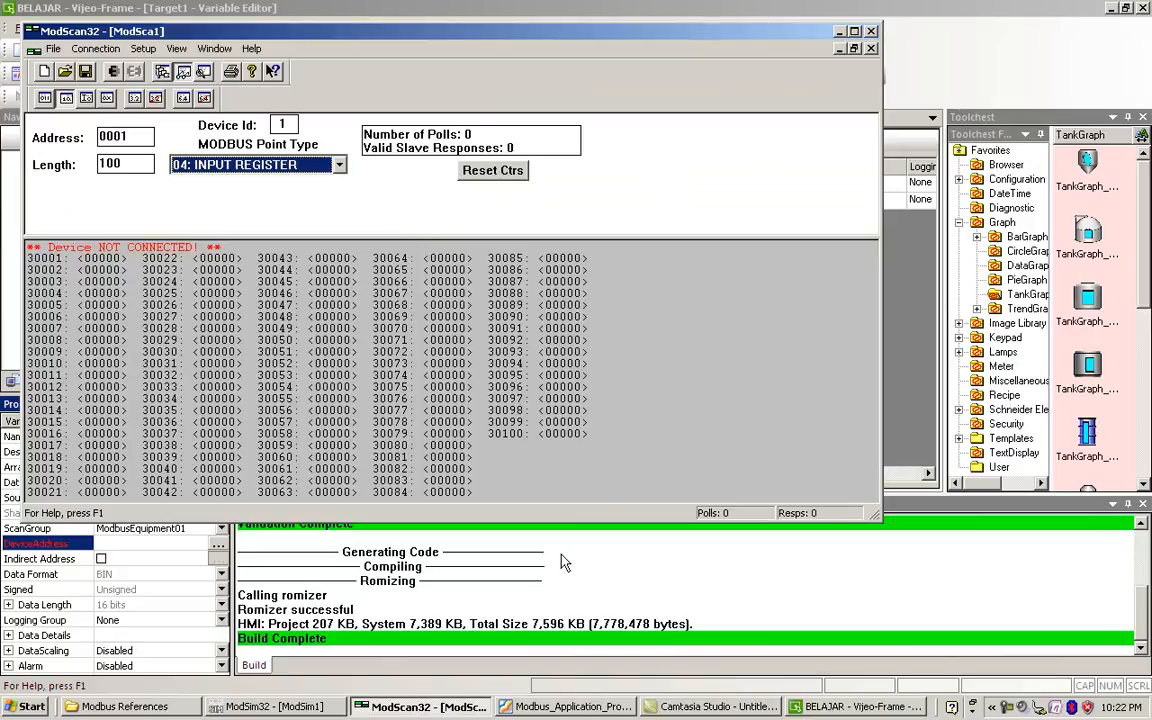
Switch to Foxit Reader and examine the serial line frame description and the addressing model figure in the Modbus specifications
{"action": "left_click", "coordinate": [560, 707]}
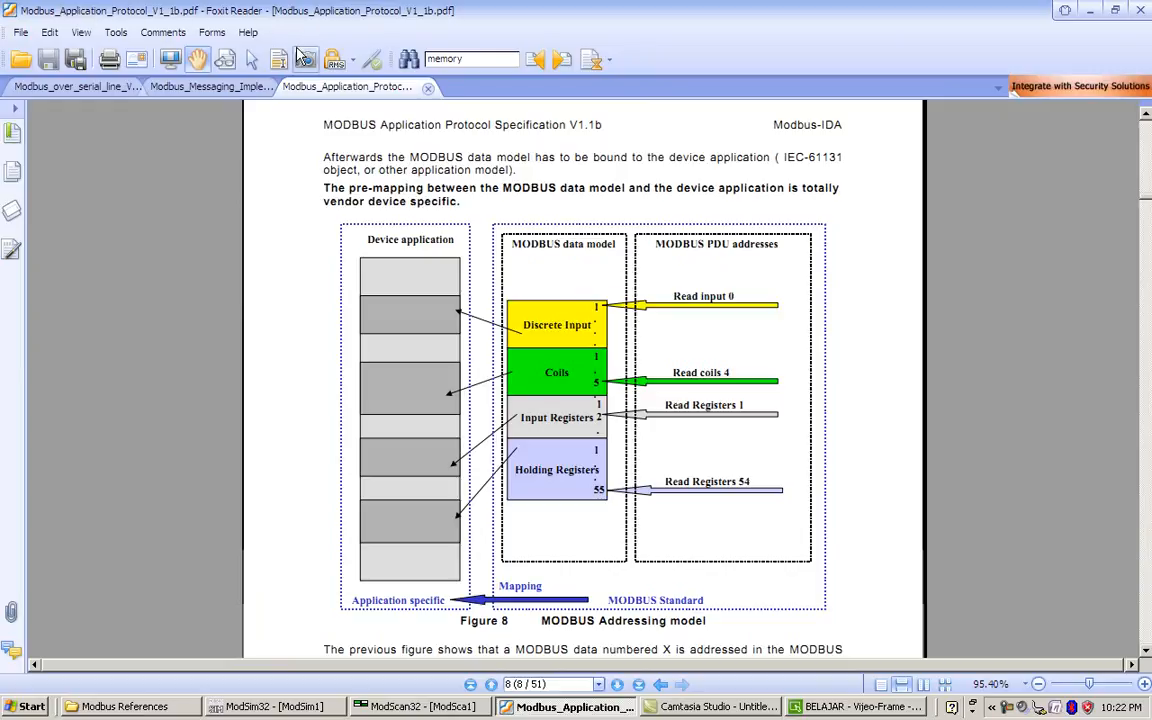
{"action": "left_click", "coordinate": [193, 88]}
{"action": "left_click", "coordinate": [78, 88]}
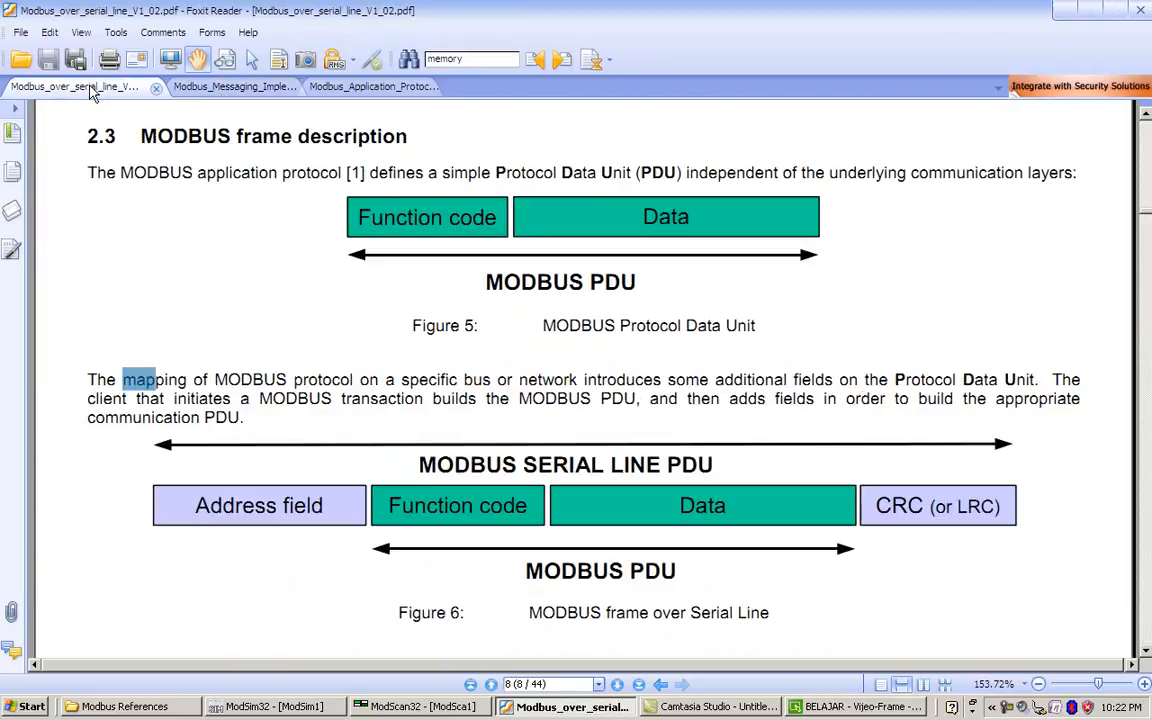
{"action": "left_click", "coordinate": [345, 87]}
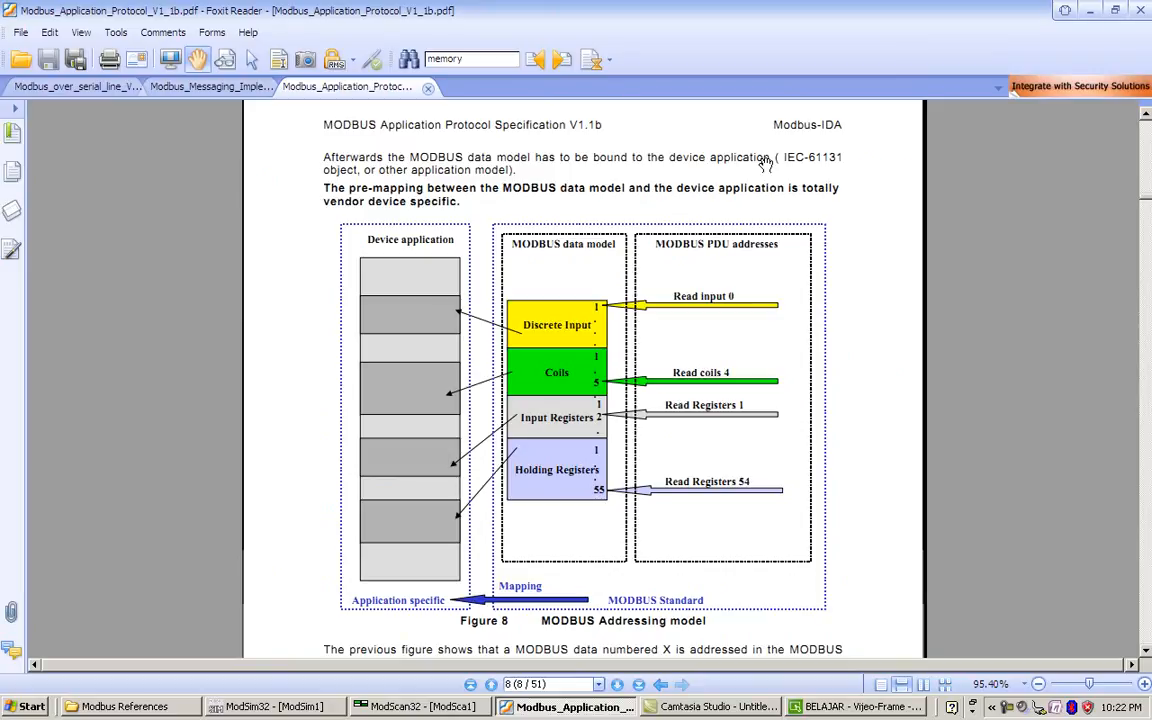
{"action": "left_click", "coordinate": [1094, 11]}
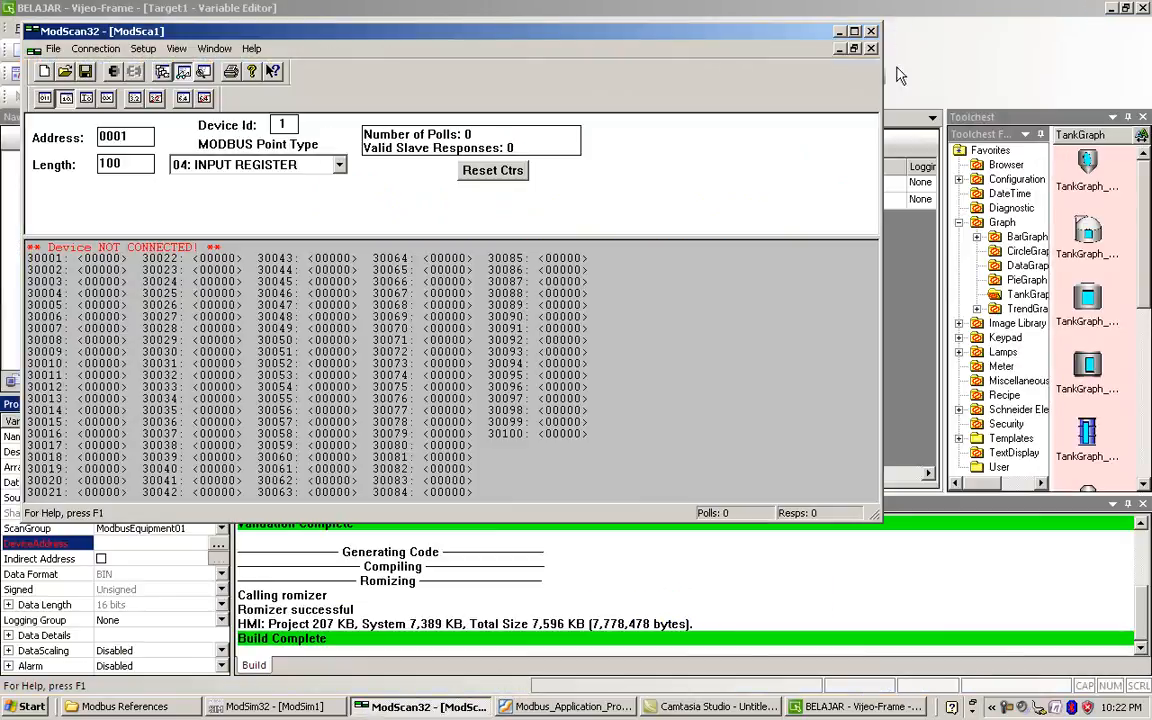
Return to Vijeo-Designer, recheck the input registers in ModScan32, and accept device address 30001 for UINT01
{"action": "left_click", "coordinate": [938, 64]}
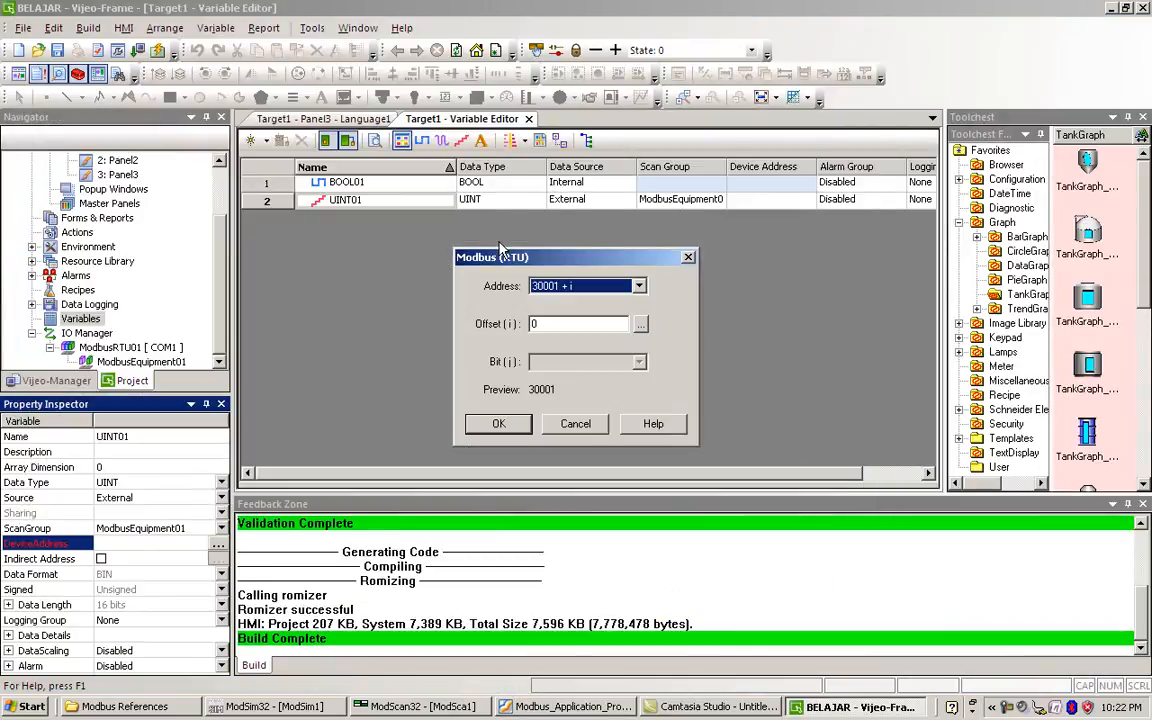
{"action": "left_click", "coordinate": [412, 707]}
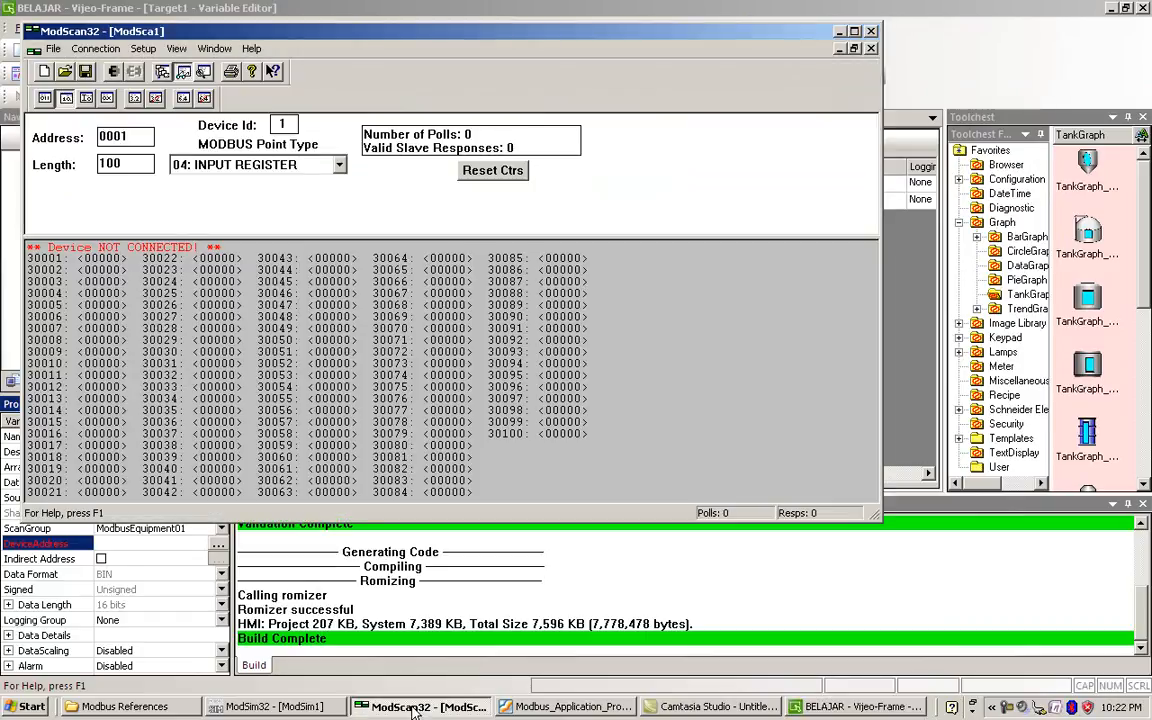
{"action": "left_click", "coordinate": [413, 709]}
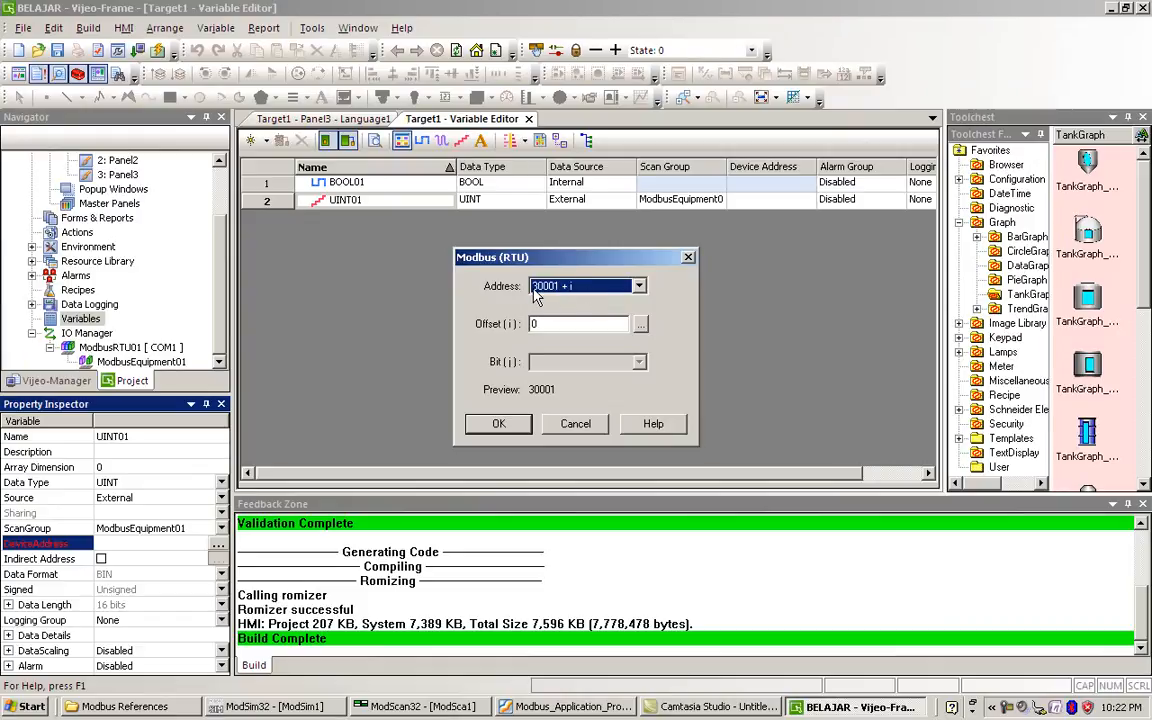
{"action": "left_click", "coordinate": [500, 424]}
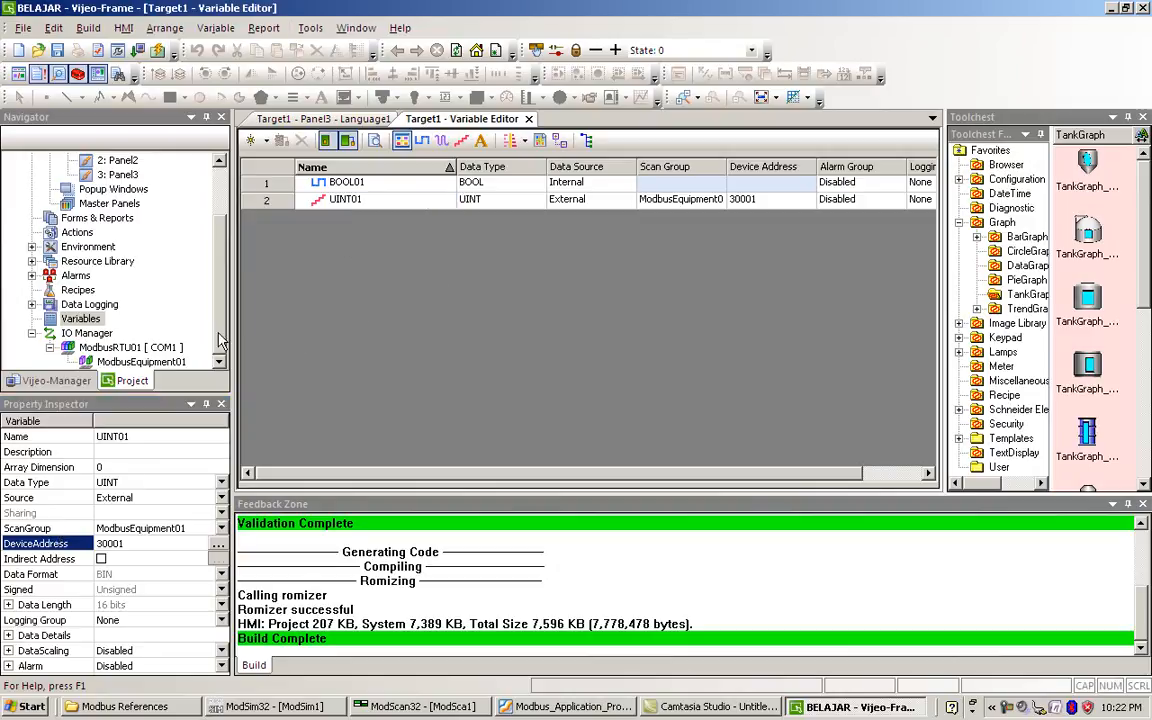
Open Panel3 in the editor, start the project simulation, and go through the runtime panels to the tank graph
{"action": "double_click", "coordinate": [117, 175]}
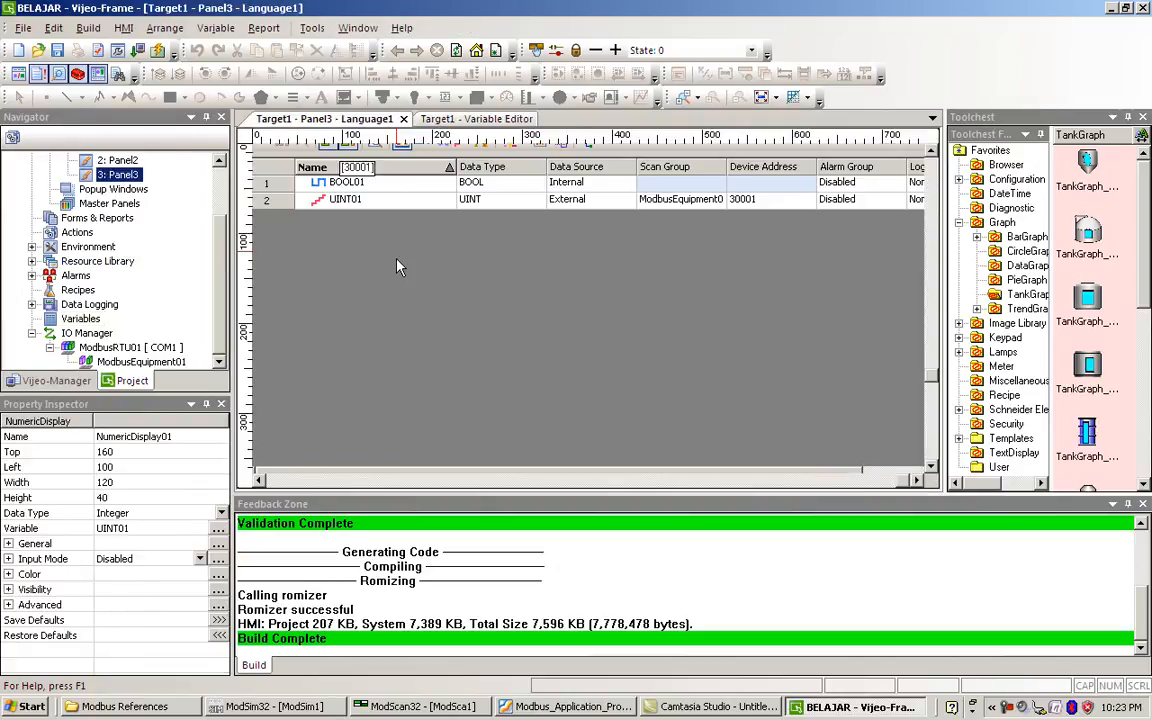
{"action": "left_click", "coordinate": [157, 52]}
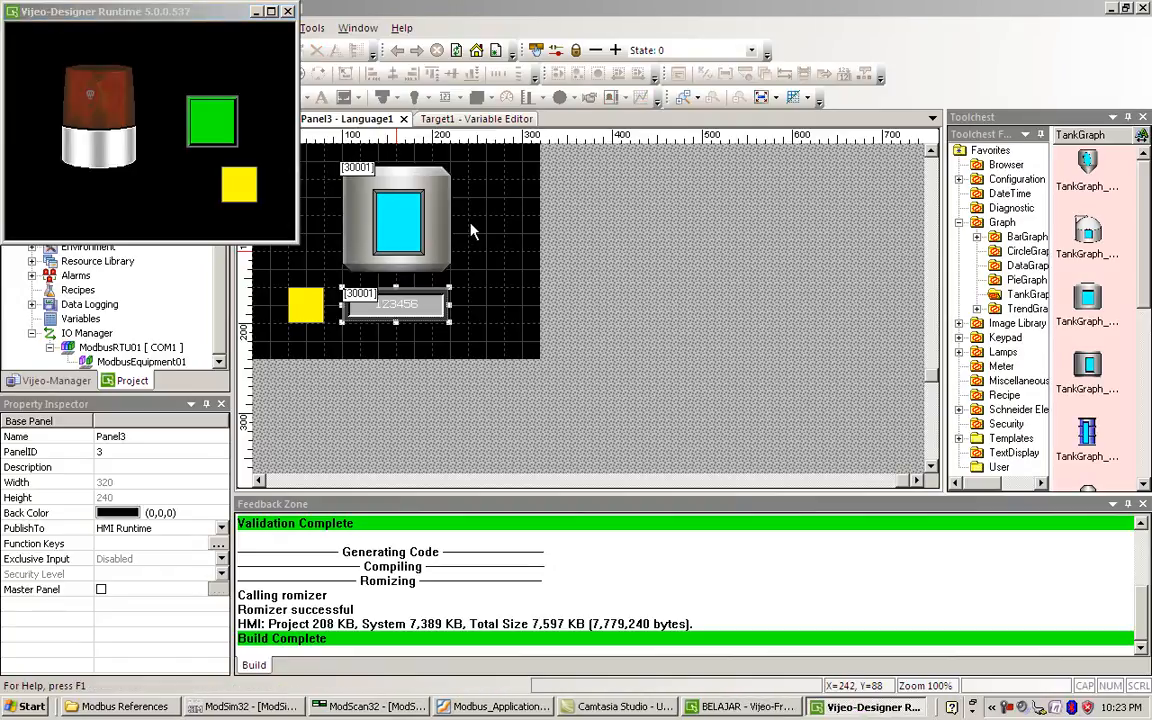
{"action": "left_click", "coordinate": [235, 185]}
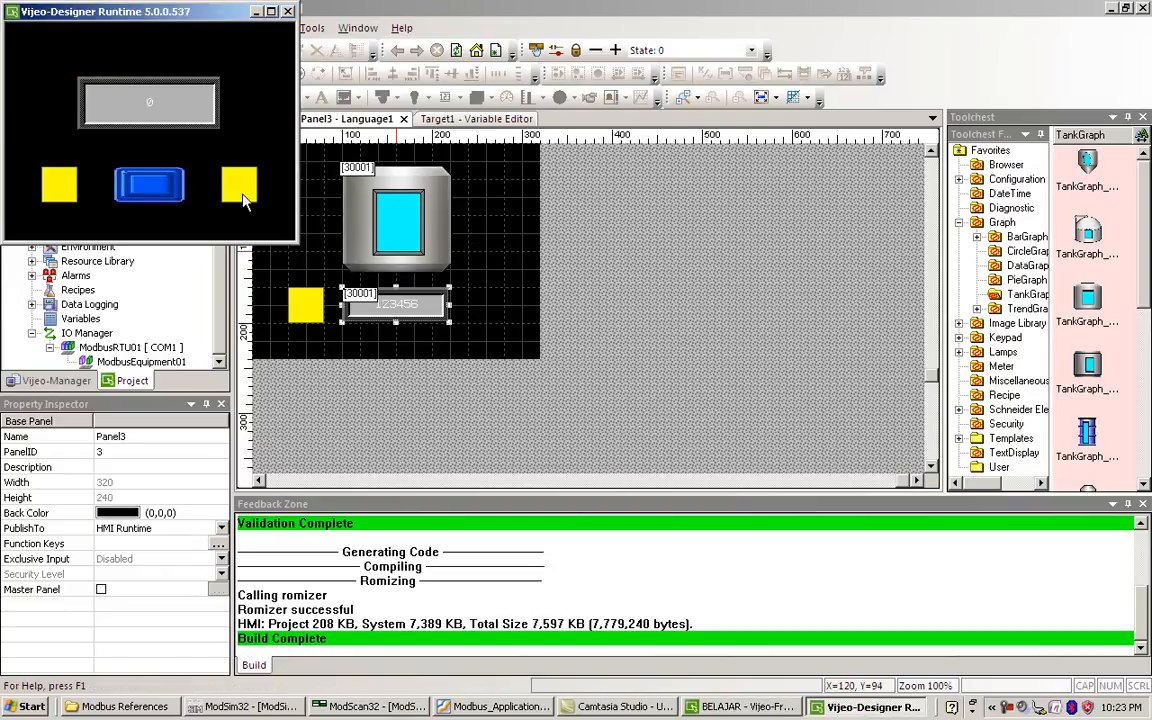
{"action": "left_click", "coordinate": [243, 199]}
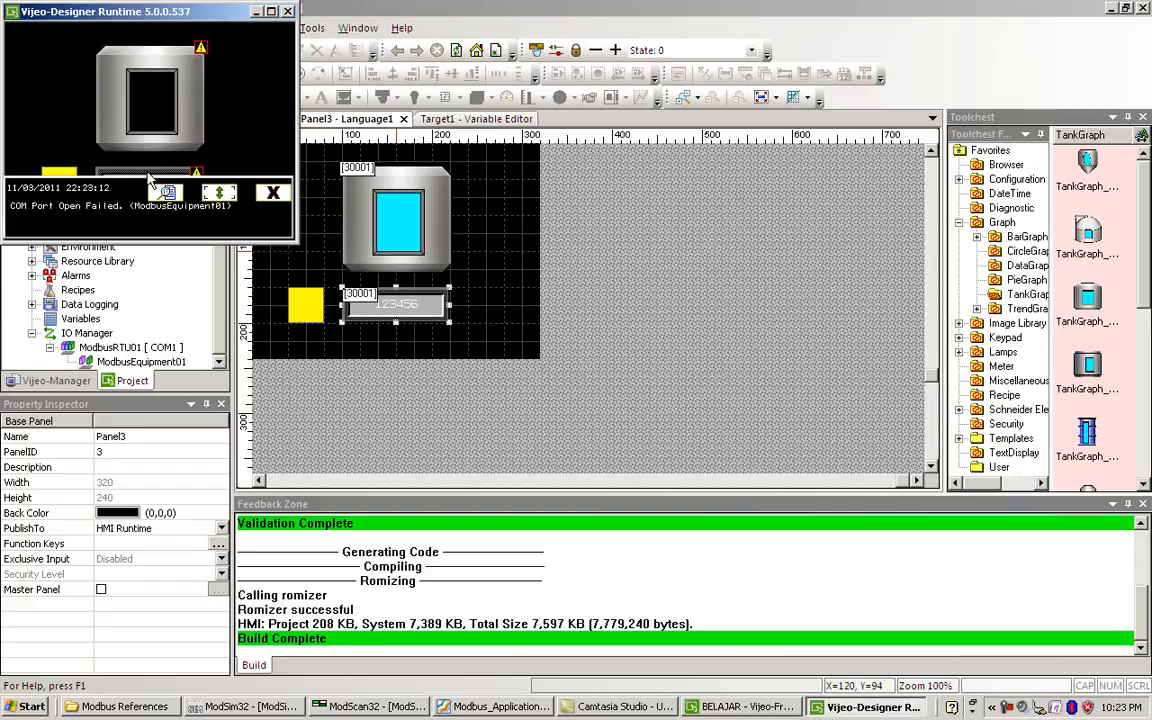
Dismiss the runtime error message, switch to the previous panel and back to the tank graph, and close the simulation
{"action": "left_click", "coordinate": [270, 195]}
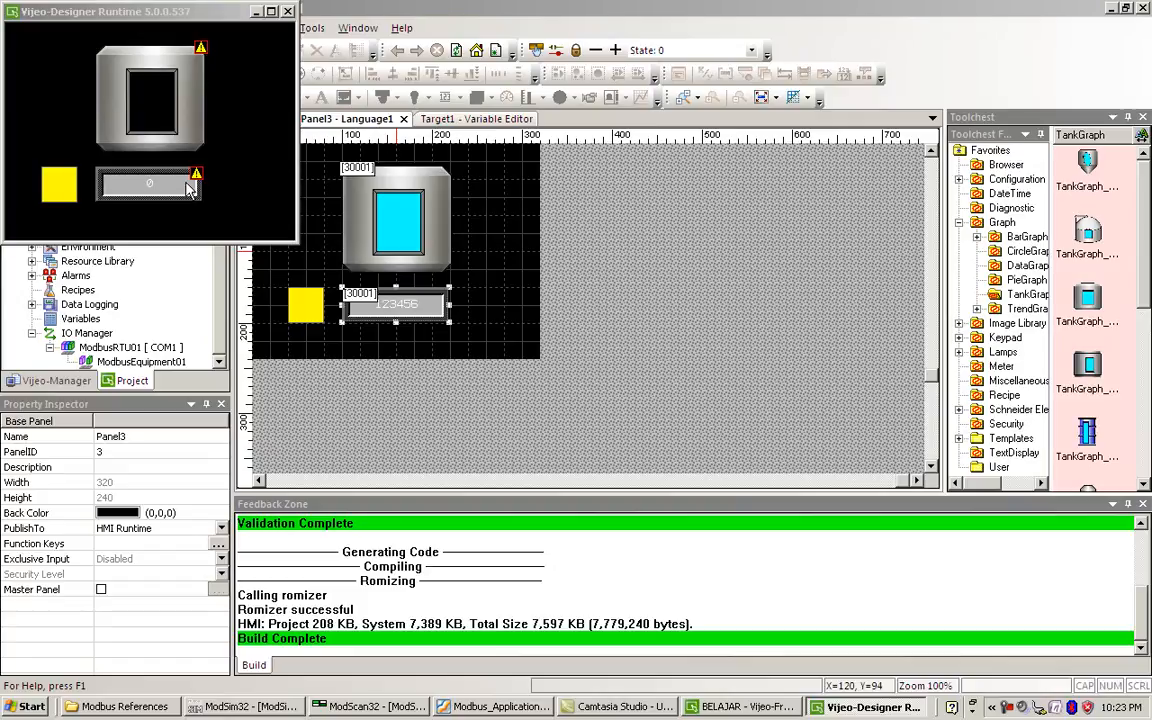
{"action": "left_click", "coordinate": [45, 197]}
{"action": "left_click", "coordinate": [235, 183]}
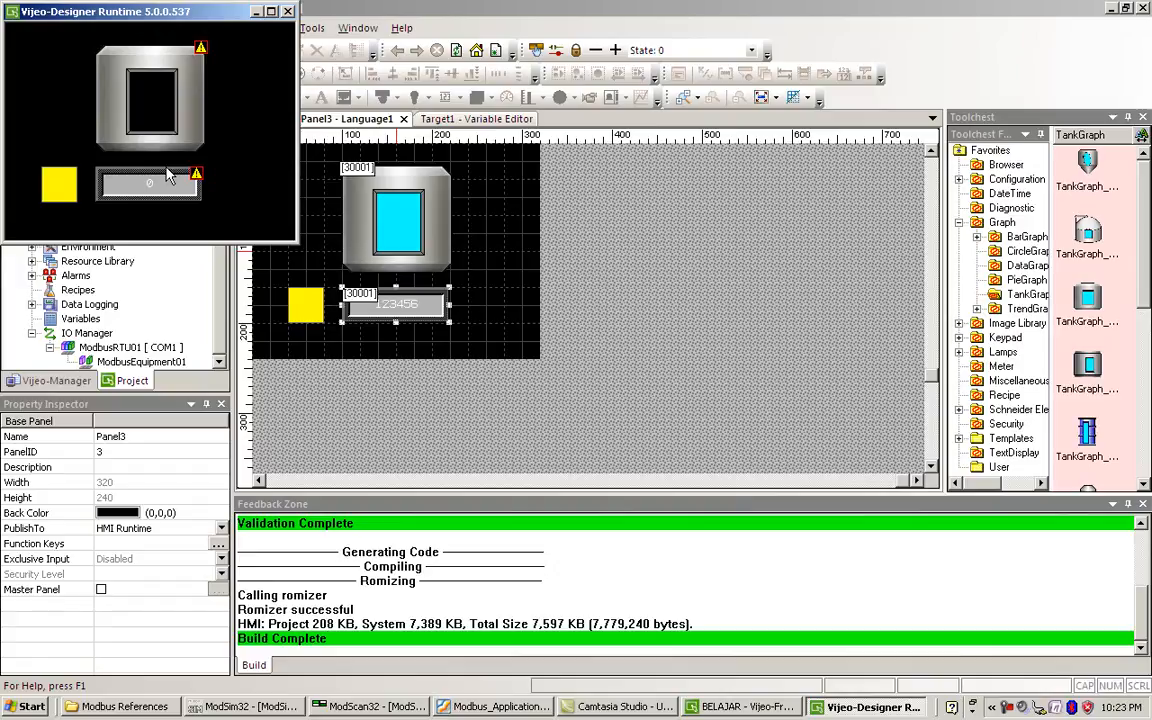
{"action": "left_click", "coordinate": [288, 12]}
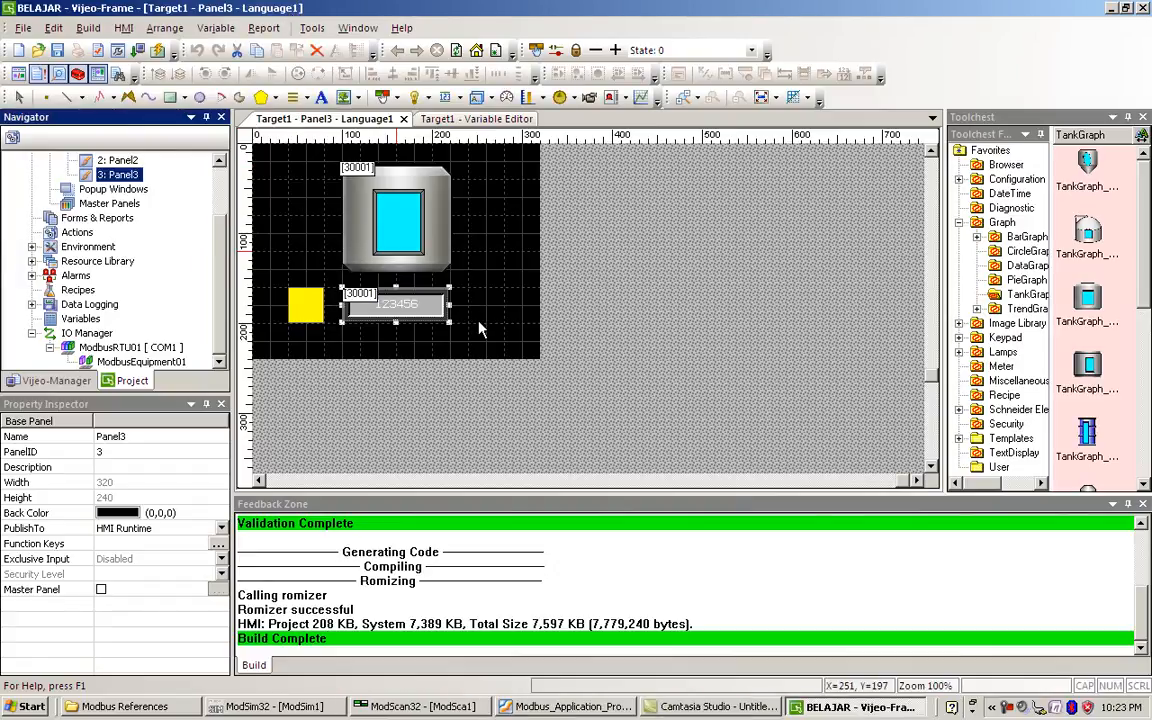
Check the ModbusRTU01 driver, open ModbusEquipment01's configuration, try stepping the slave equipment address up and down, and accept the settings
{"action": "left_click_drag", "start_coordinate": [932, 381], "coordinate": [931, 388]}
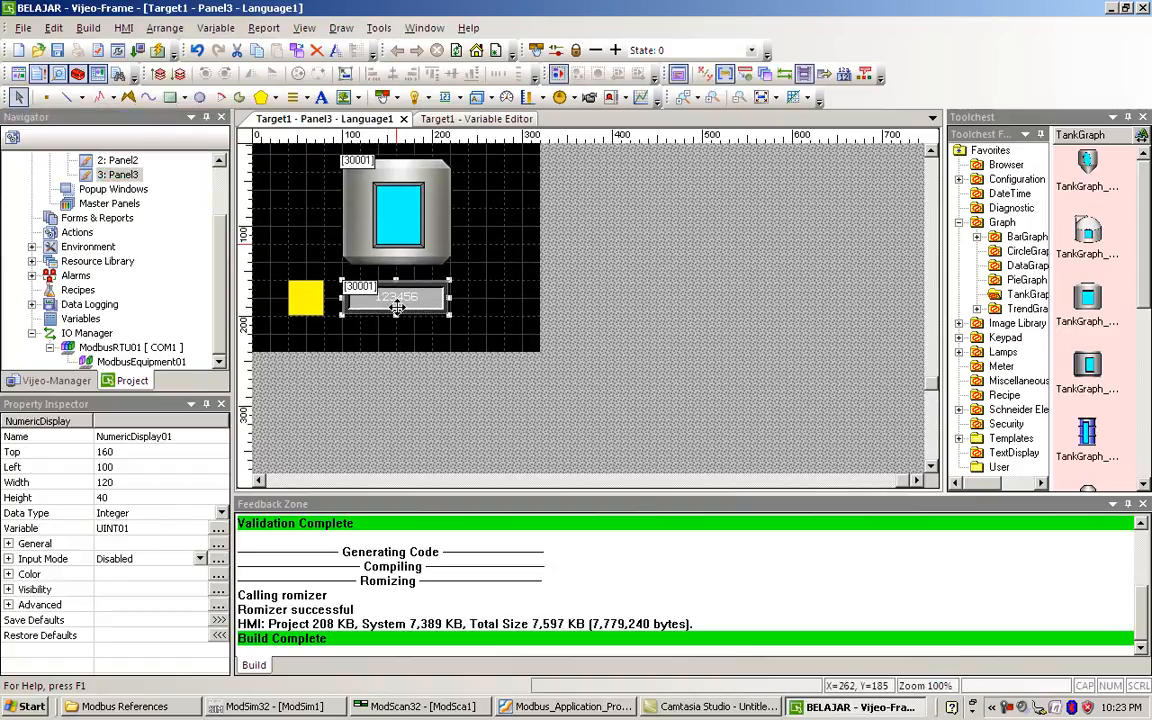
{"action": "left_click", "coordinate": [112, 348]}
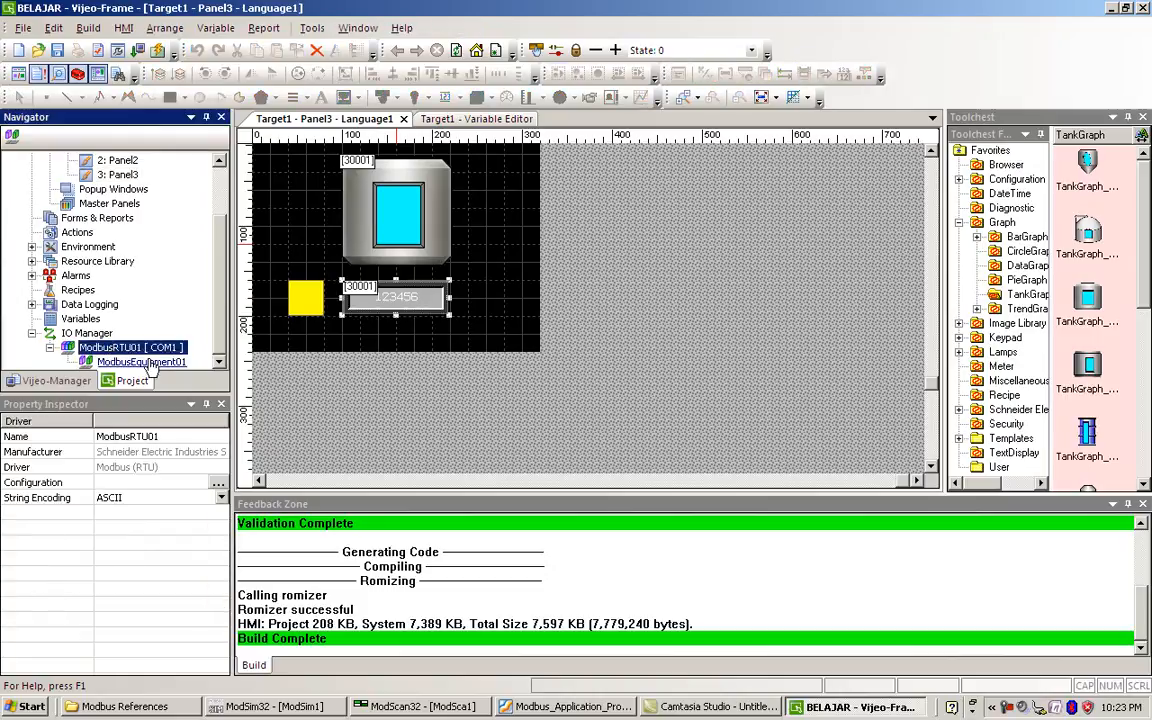
{"action": "left_click", "coordinate": [148, 363]}
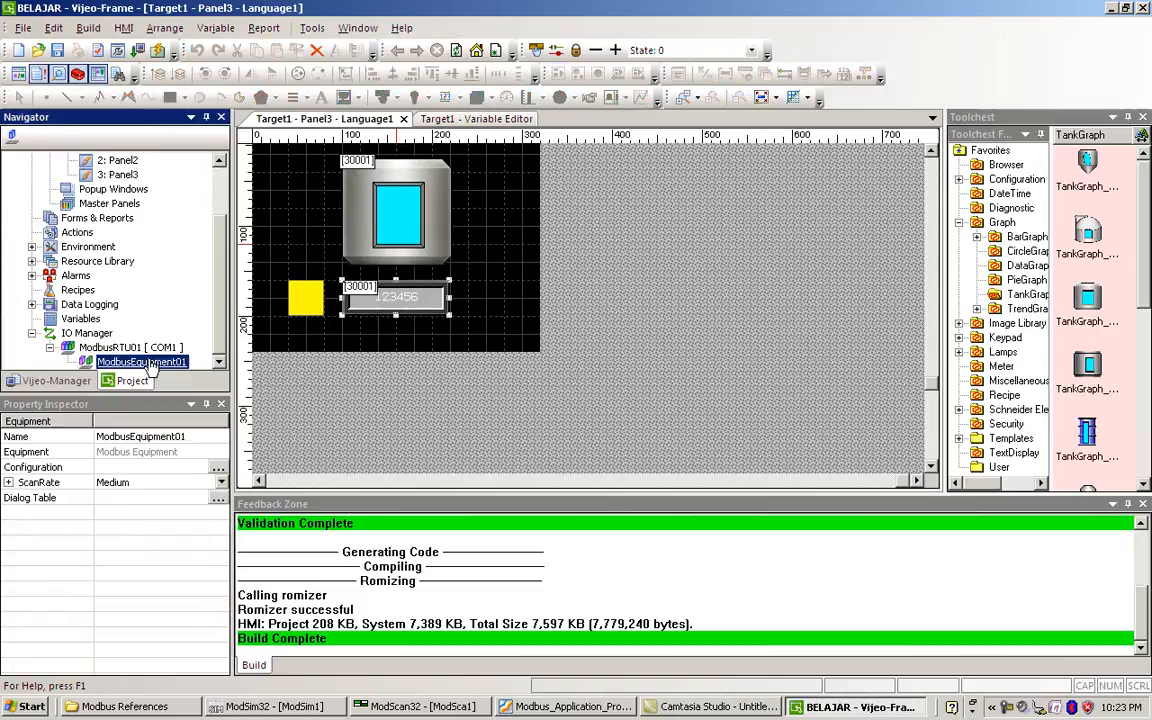
{"action": "left_click", "coordinate": [218, 468]}
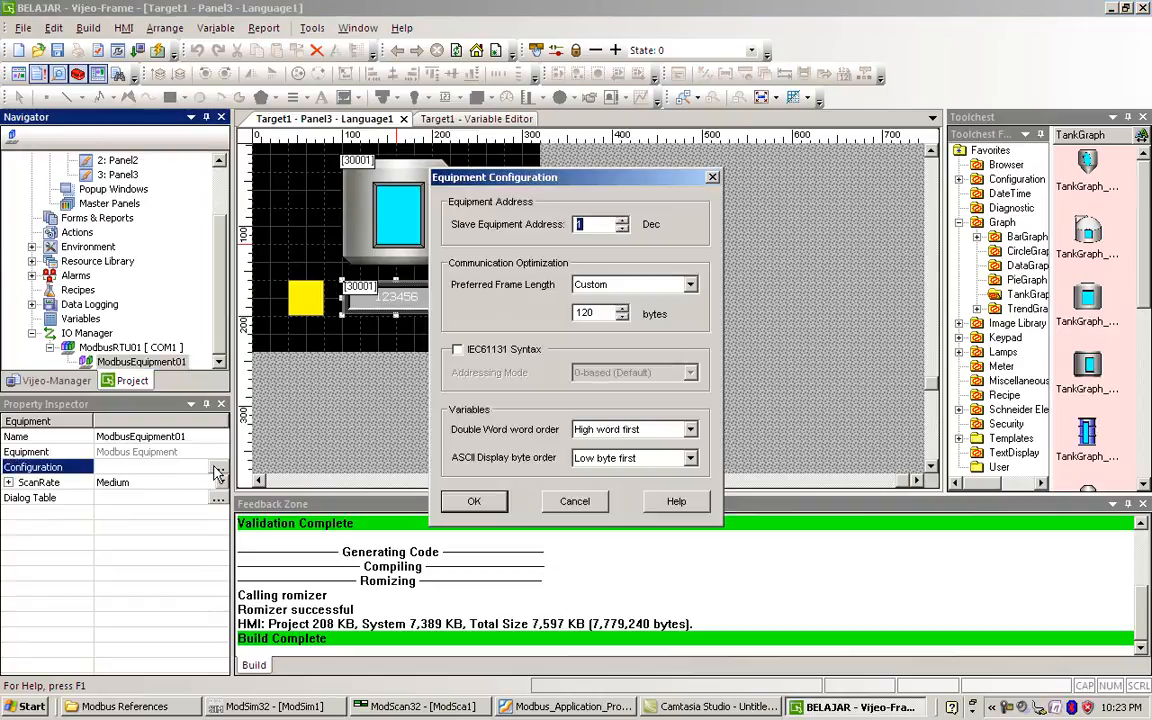
{"action": "left_click", "coordinate": [621, 221]}
{"action": "left_click", "coordinate": [621, 221]}
{"action": "left_click", "coordinate": [621, 222]}
{"action": "left_click", "coordinate": [621, 229]}
{"action": "left_click", "coordinate": [621, 229]}
{"action": "left_click", "coordinate": [478, 506]}
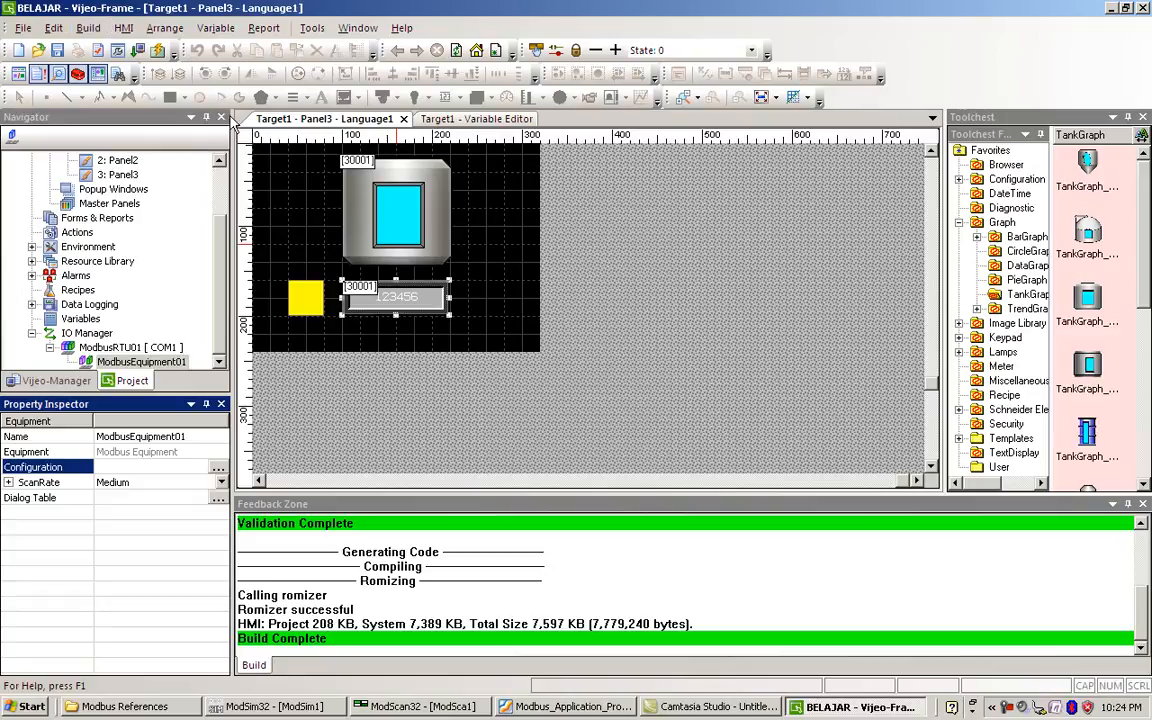
Bring the Navigator, Property Inspector, Toolchest and Feedback Zone into focus one after another
{"action": "left_click", "coordinate": [140, 361]}
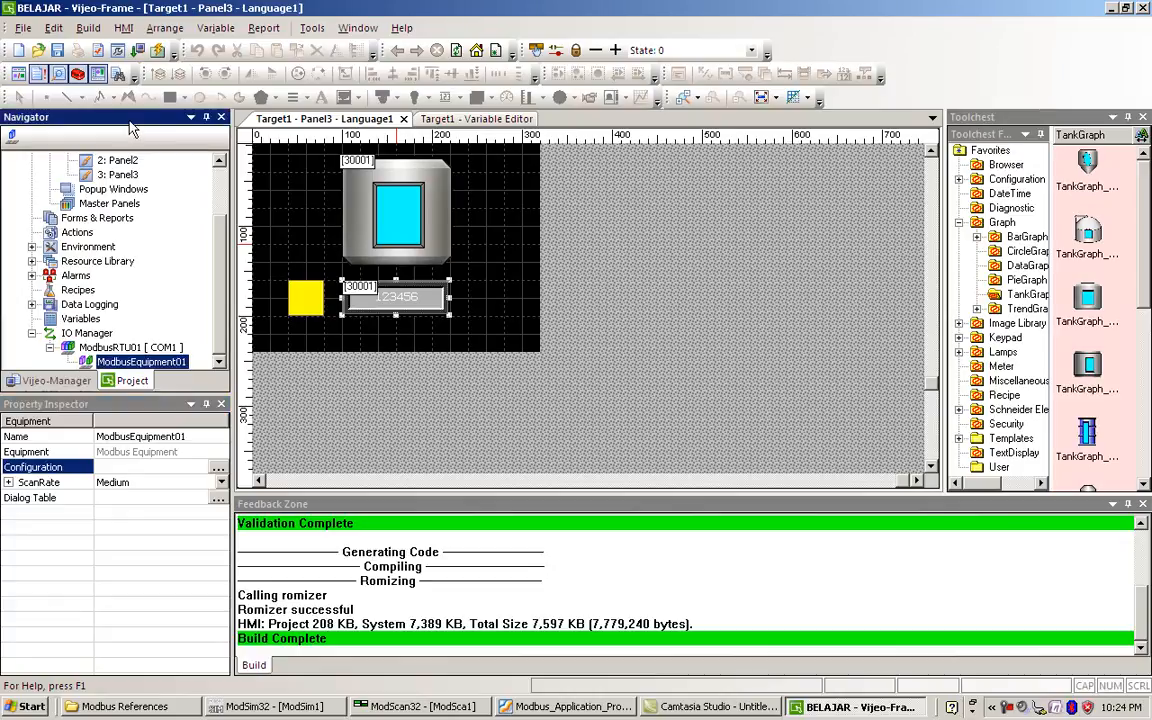
{"action": "left_click", "coordinate": [97, 406]}
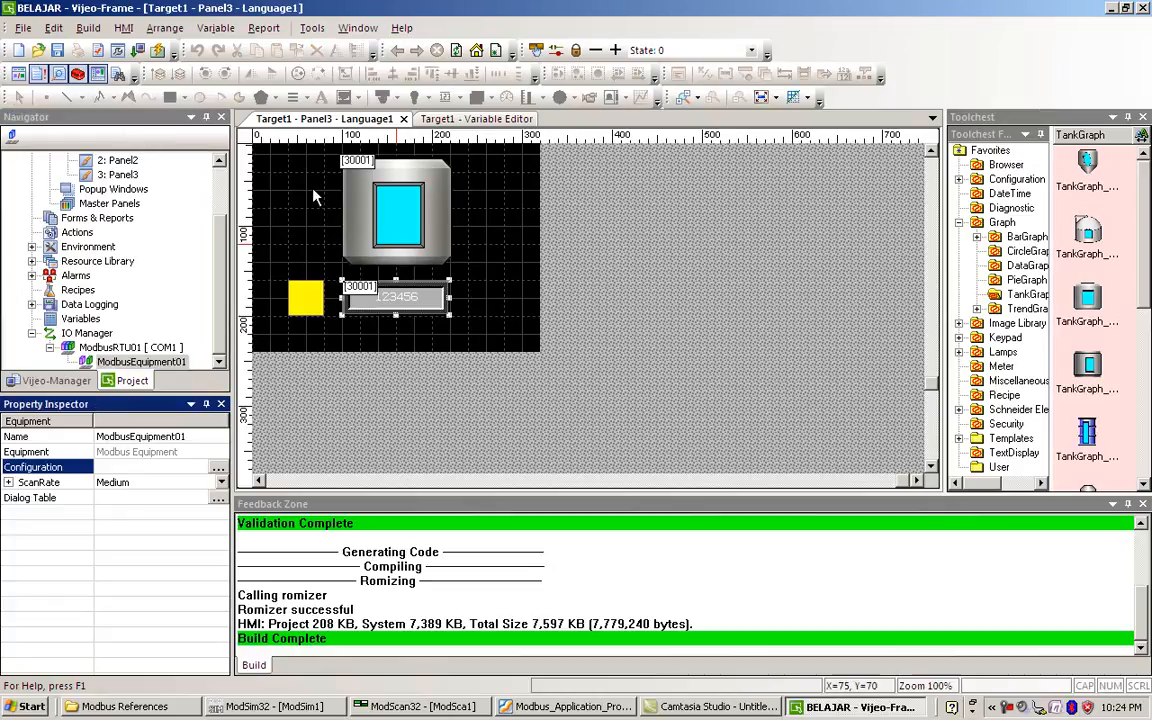
{"action": "left_click", "coordinate": [985, 140]}
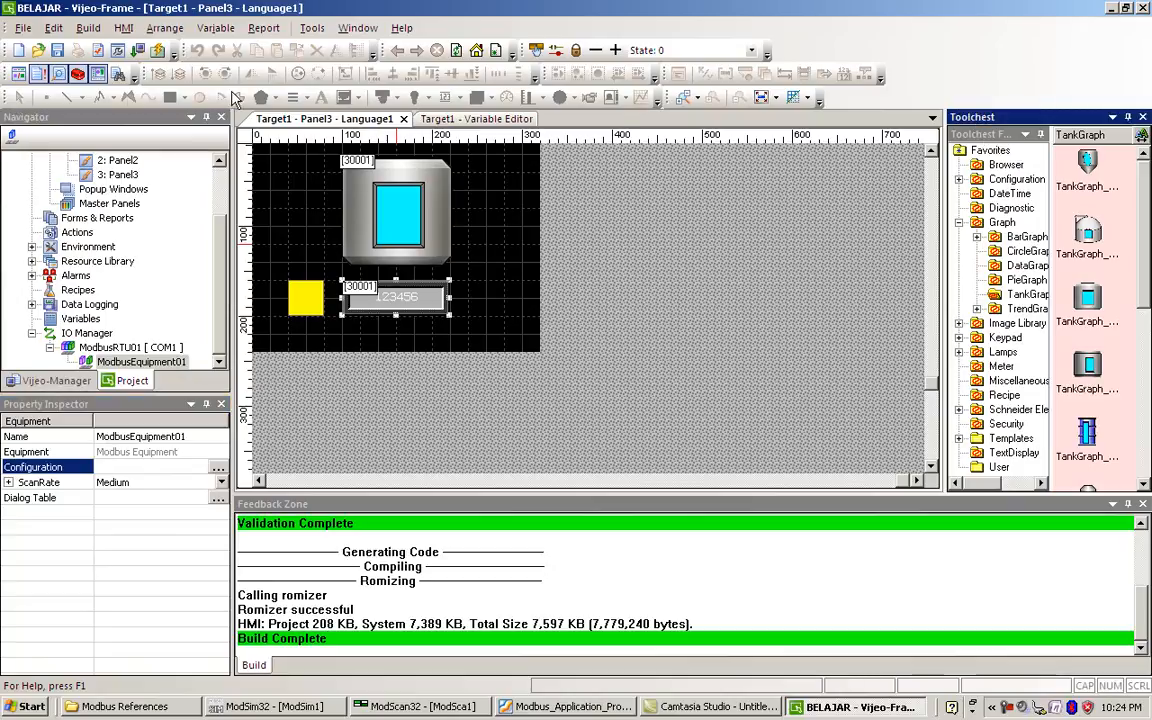
{"action": "left_click", "coordinate": [320, 508]}
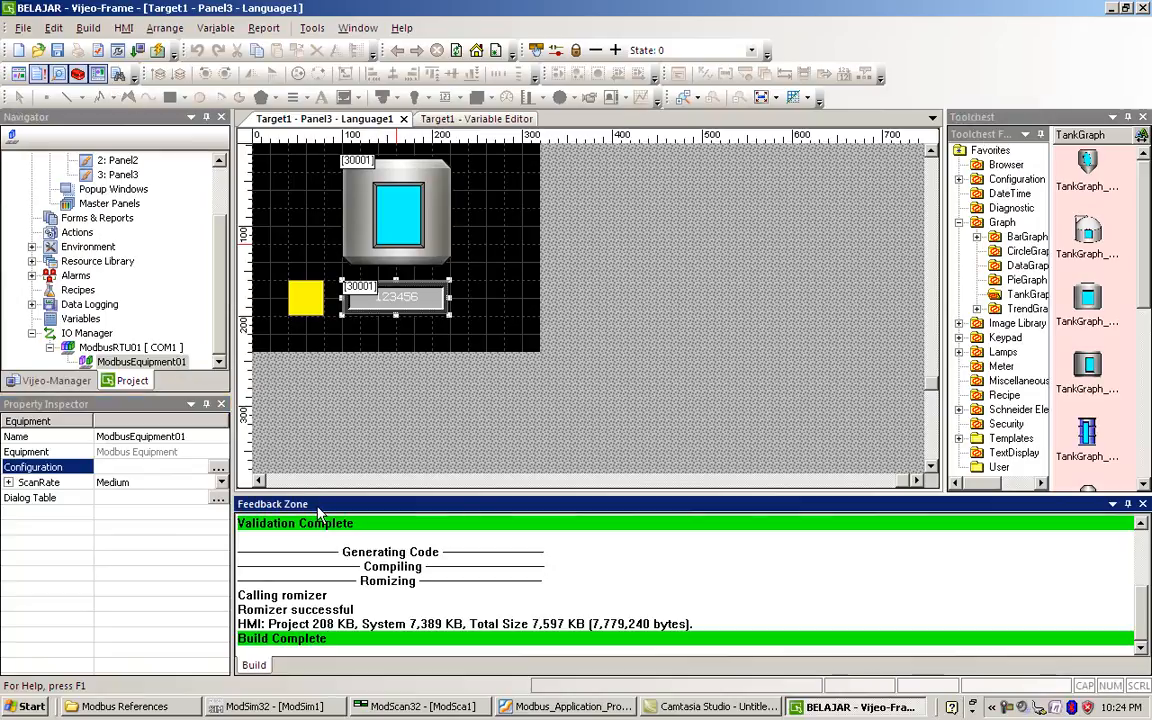
Hide and show again the Feedback Zone, Property Inspector, Toolchest and Navigator windows
{"action": "left_click", "coordinate": [38, 75]}
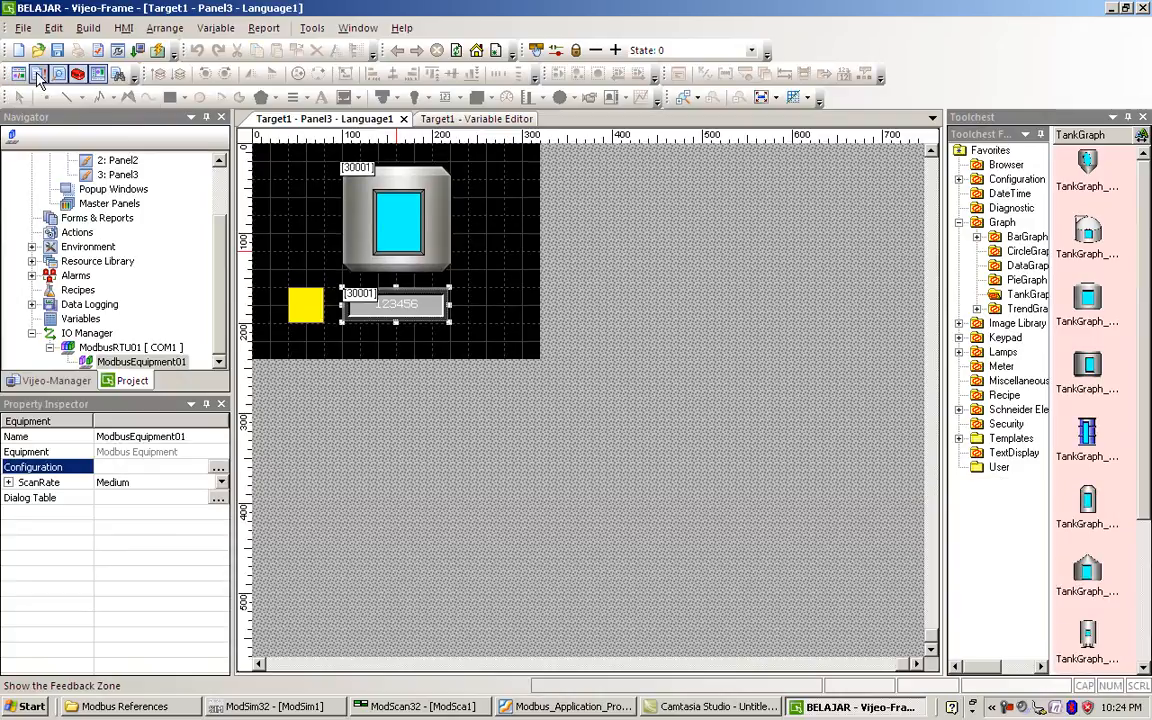
{"action": "left_click", "coordinate": [38, 75]}
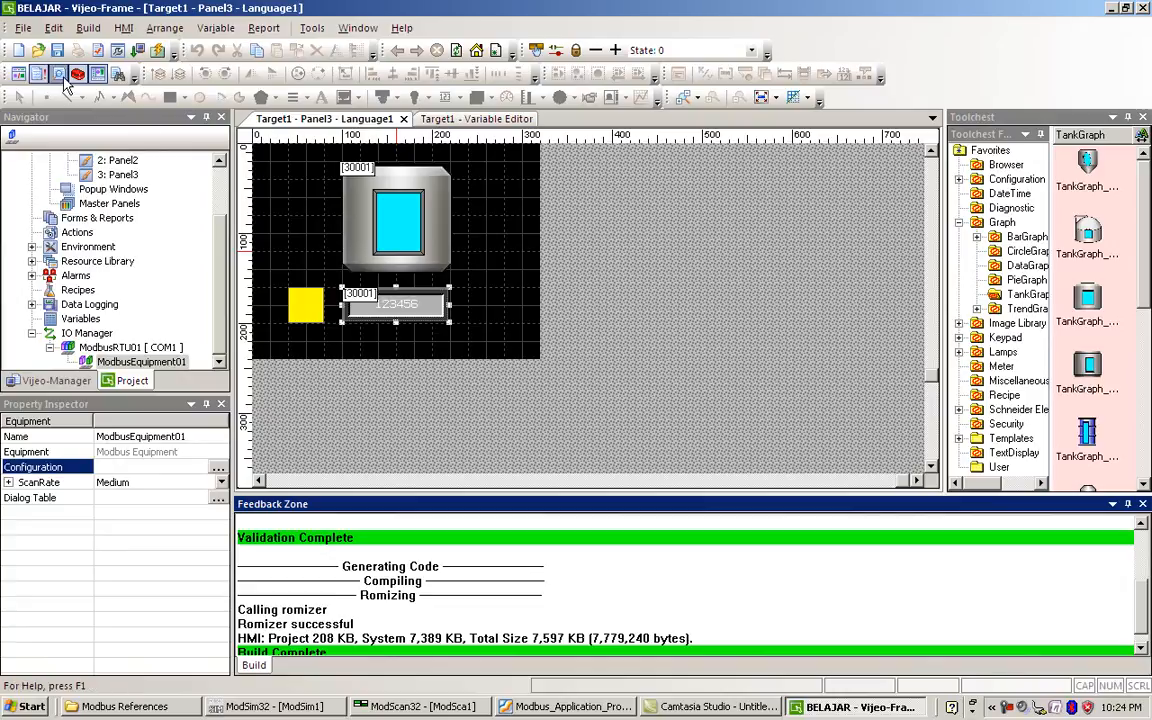
{"action": "left_click", "coordinate": [62, 79]}
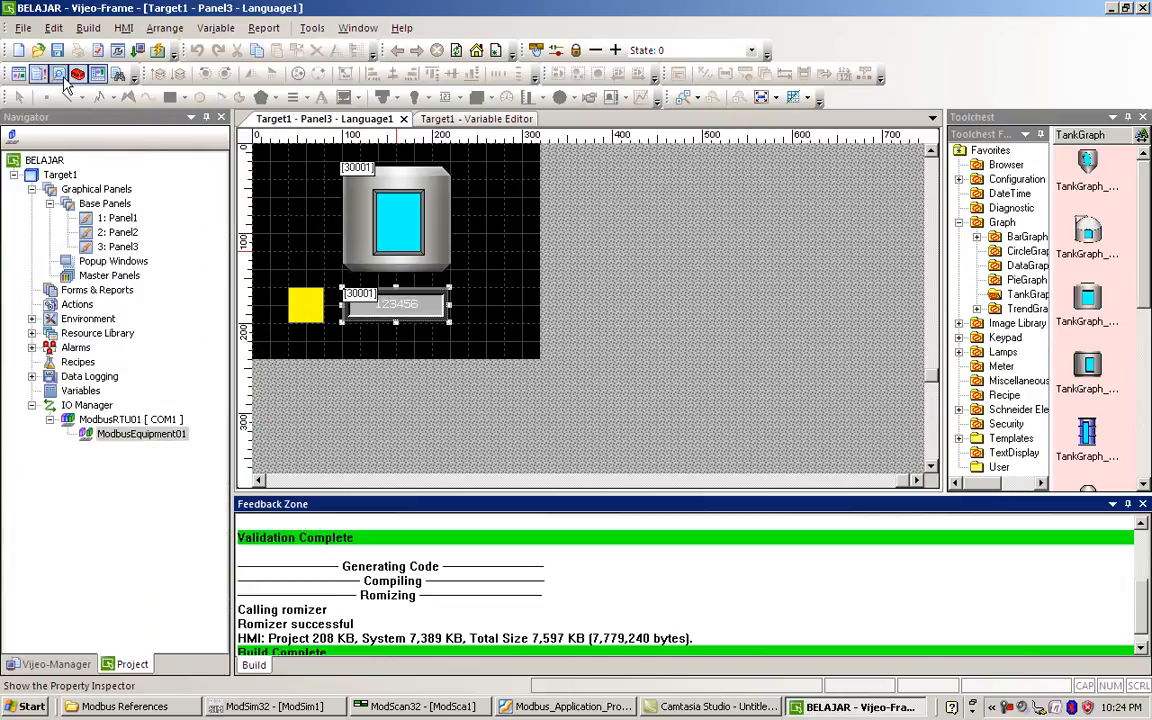
{"action": "left_click", "coordinate": [78, 75]}
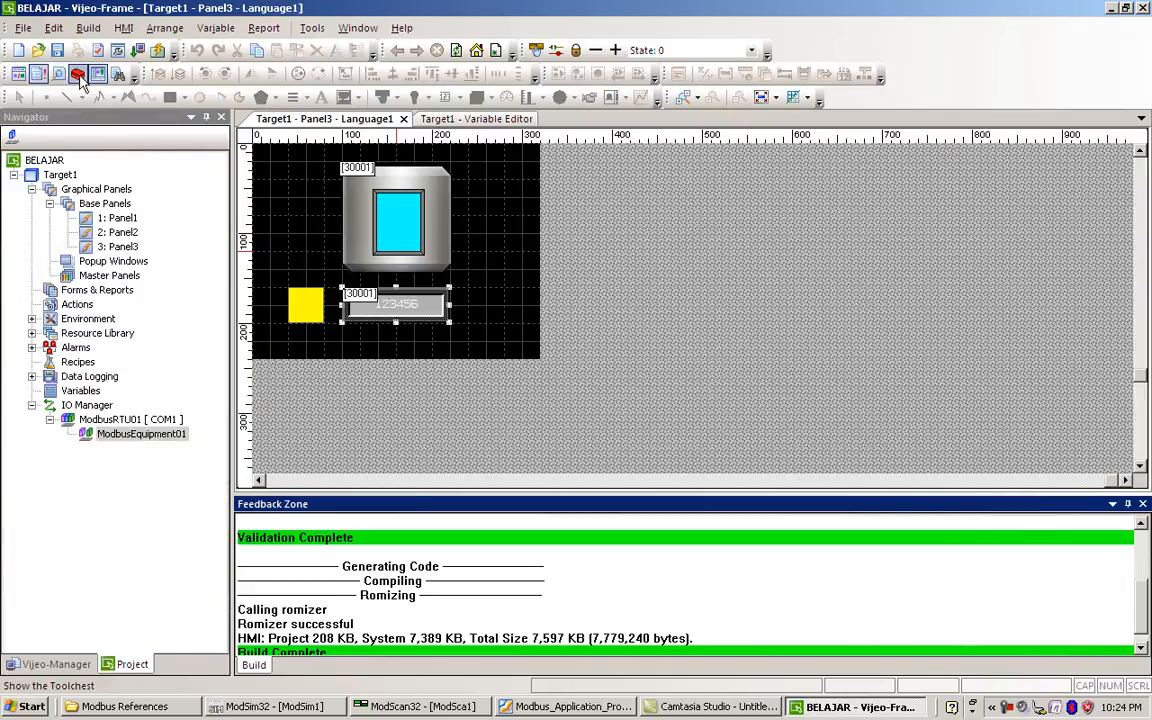
{"action": "left_click", "coordinate": [78, 75]}
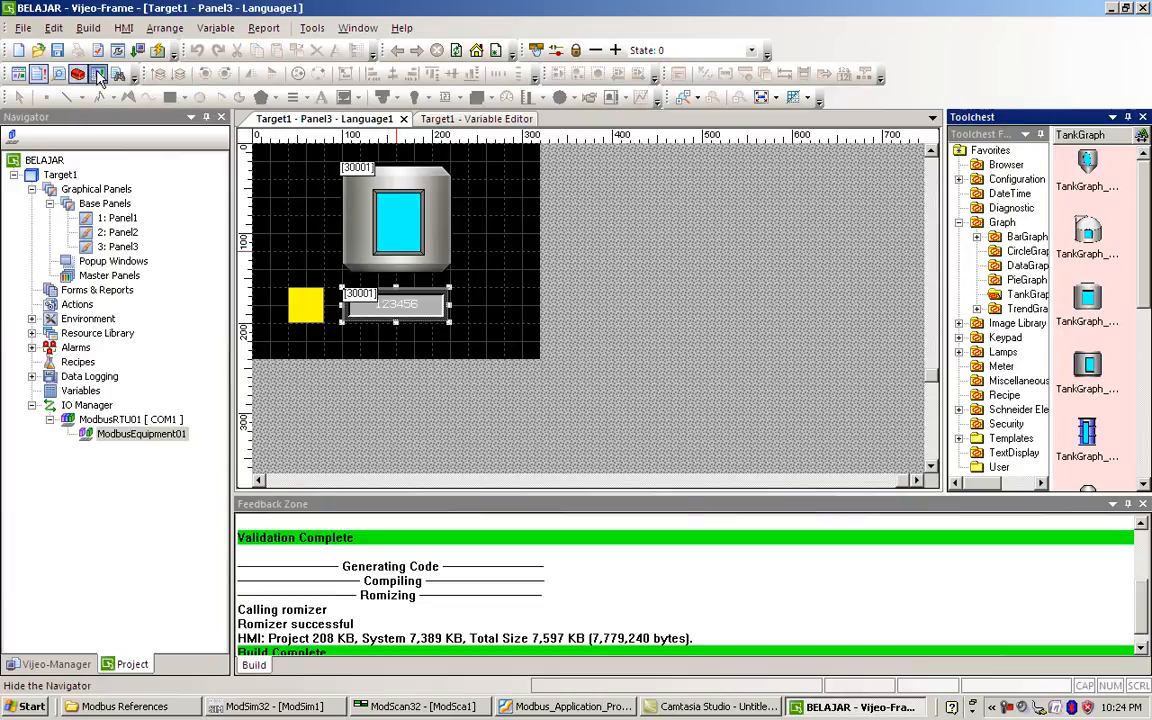
{"action": "left_click", "coordinate": [98, 76]}
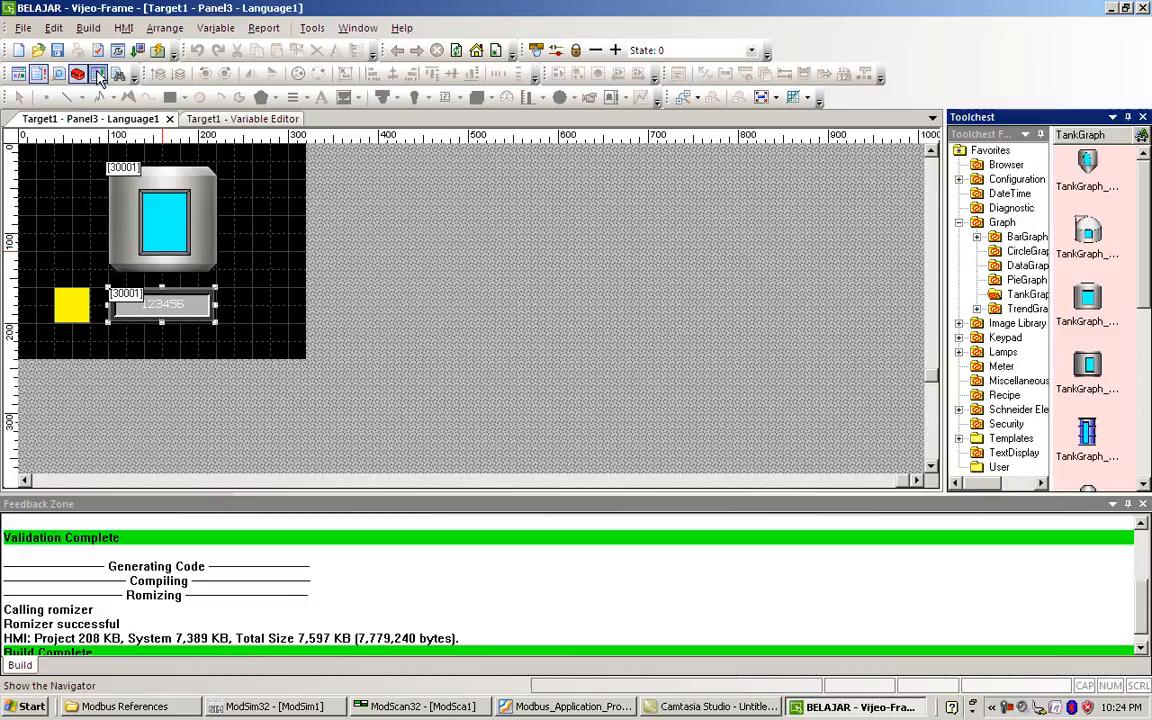
{"action": "left_click", "coordinate": [98, 76]}
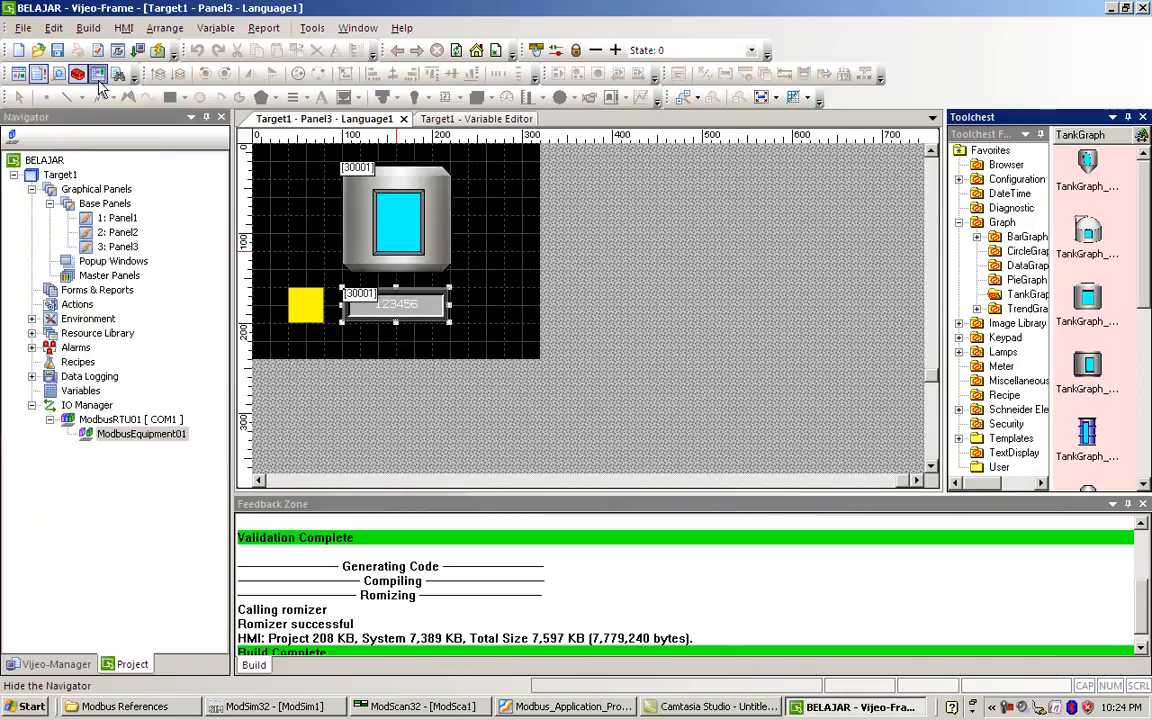
{"action": "left_click", "coordinate": [58, 77]}
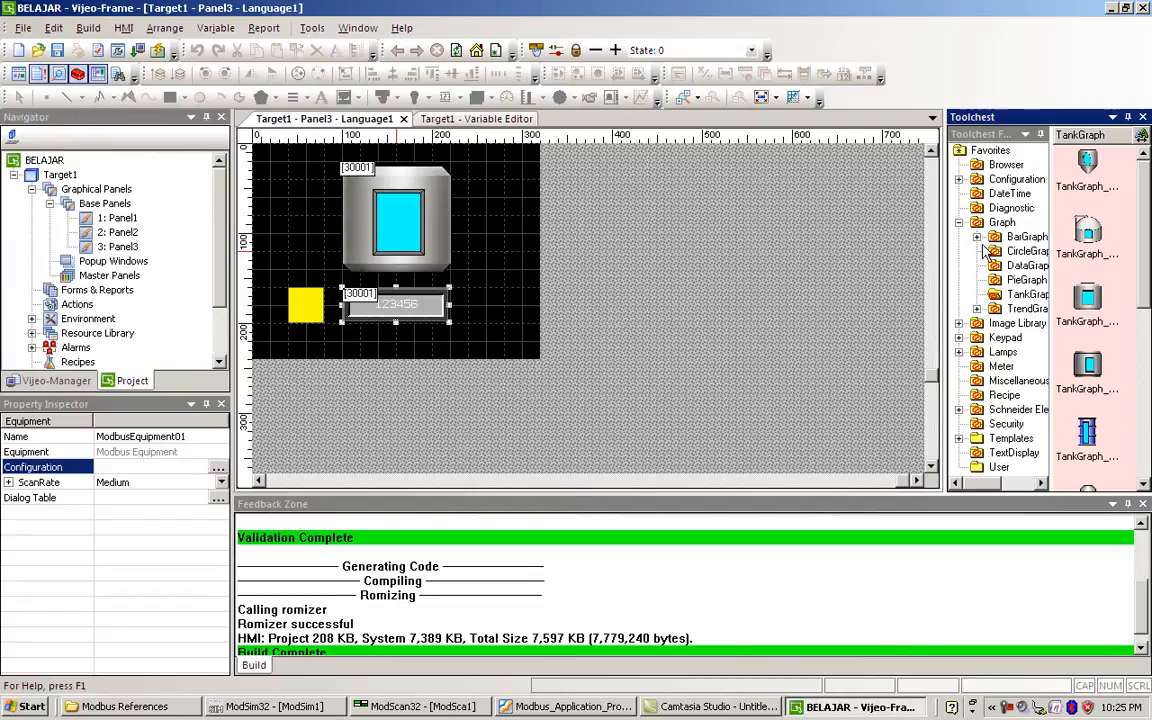
Browse the Special lamps and the Meter objects in the Toolchest, and collapse the Lamps category
{"action": "left_click", "coordinate": [986, 353]}
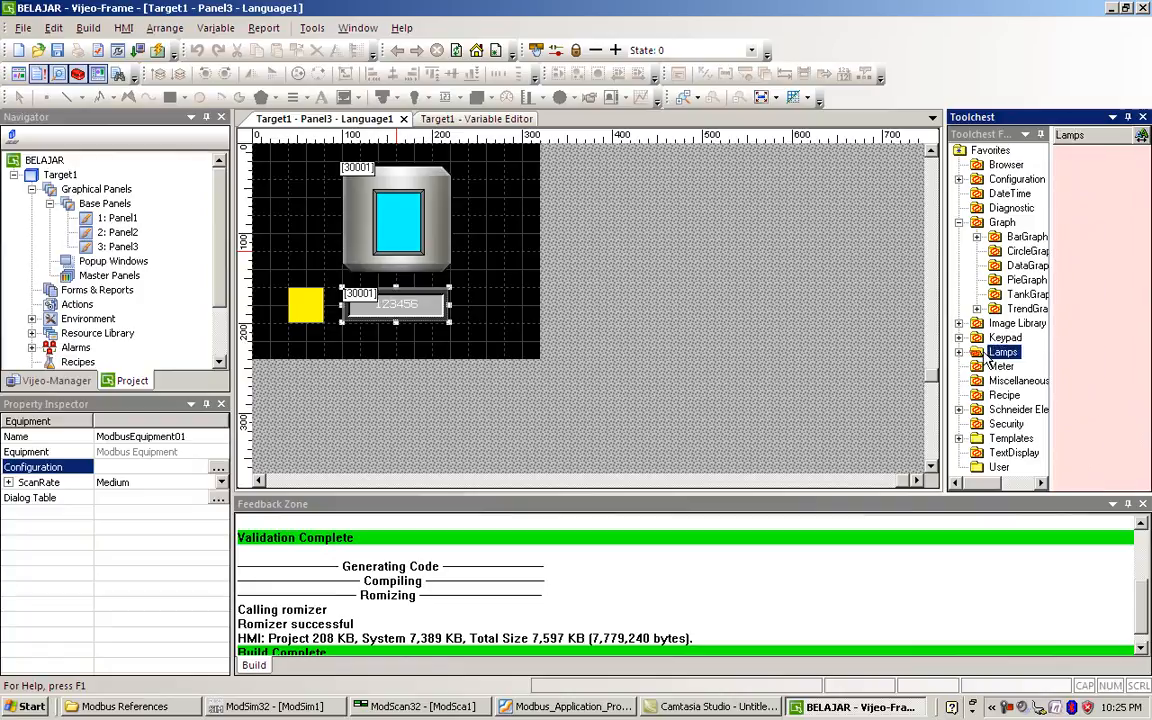
{"action": "left_click", "coordinate": [960, 353]}
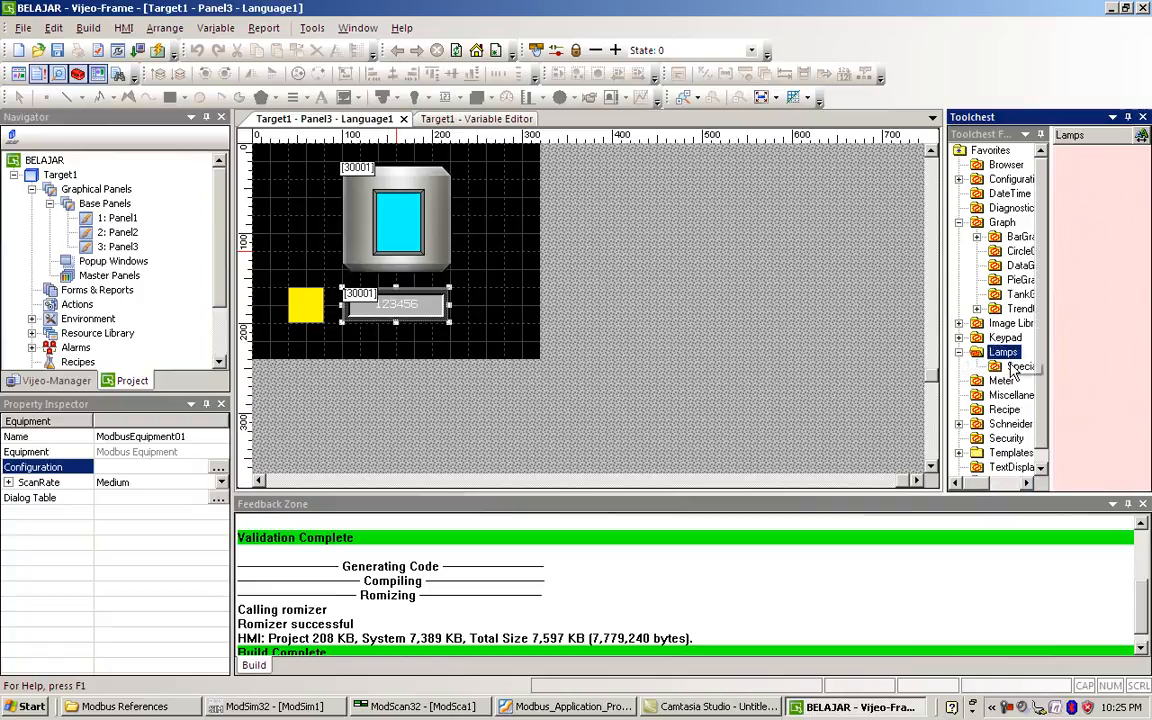
{"action": "left_click", "coordinate": [1010, 367]}
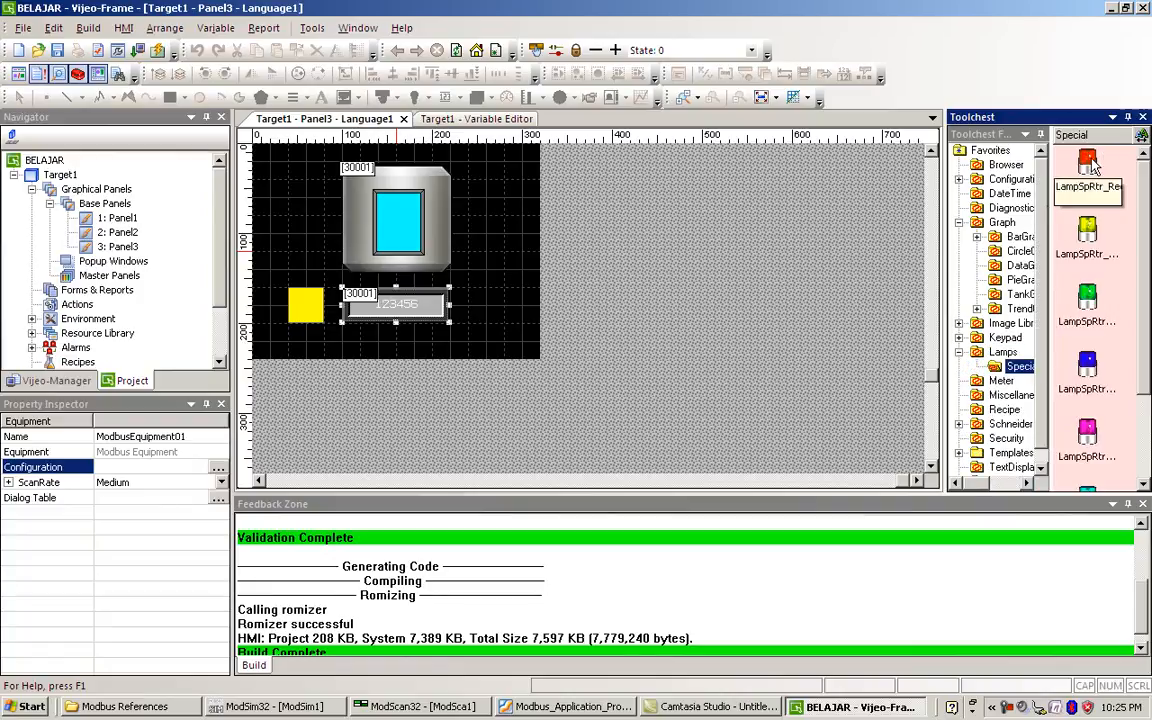
{"action": "left_click", "coordinate": [1000, 381]}
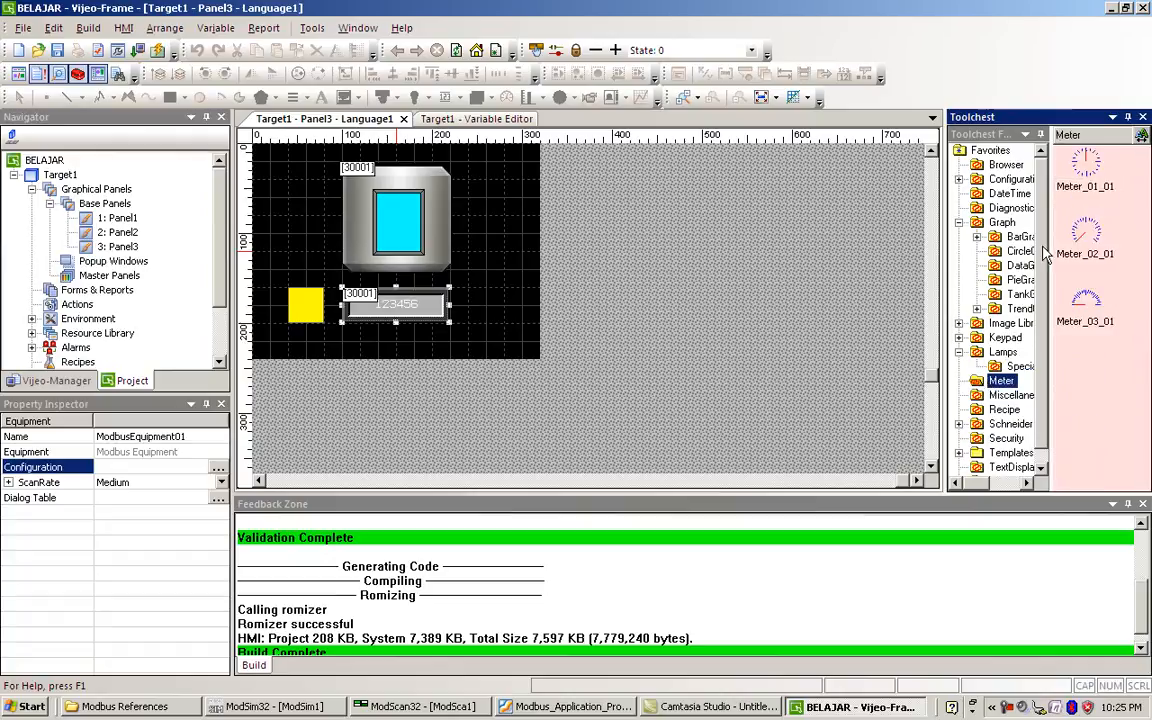
{"action": "left_click", "coordinate": [960, 352]}
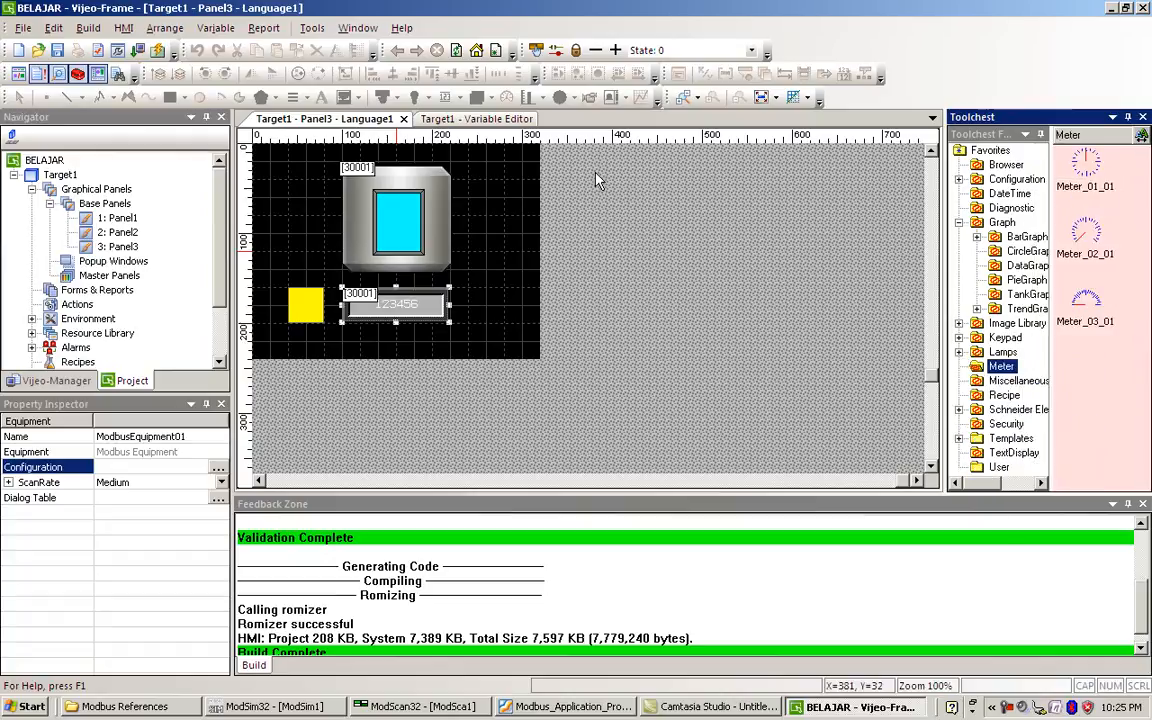